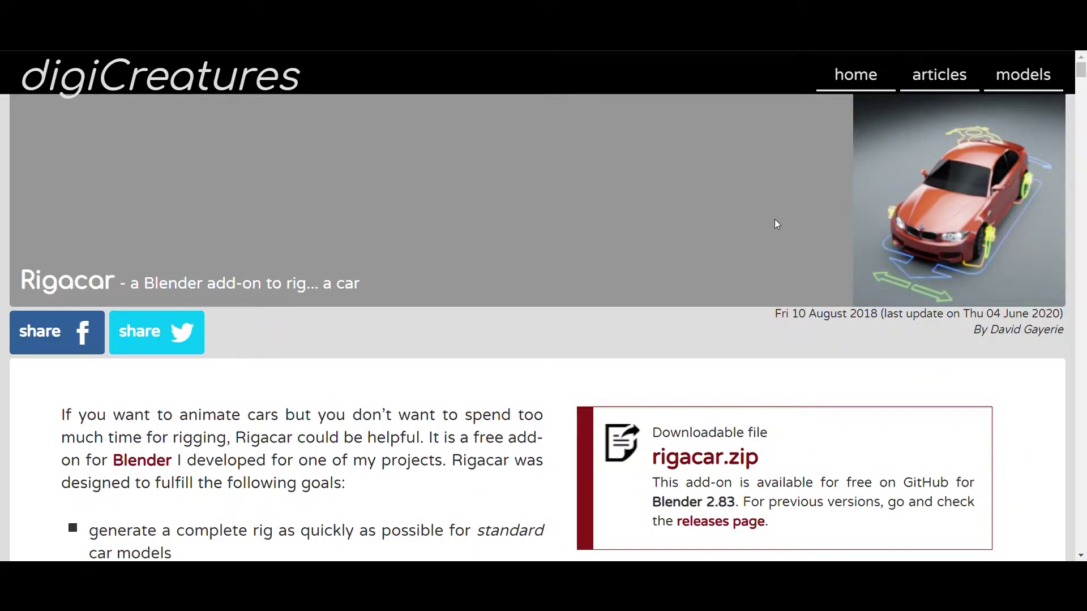
Step: Scroll the Rigacar add-on page and bring up the GitHub repository's Code download options
scroll(775, 220, down, 15)
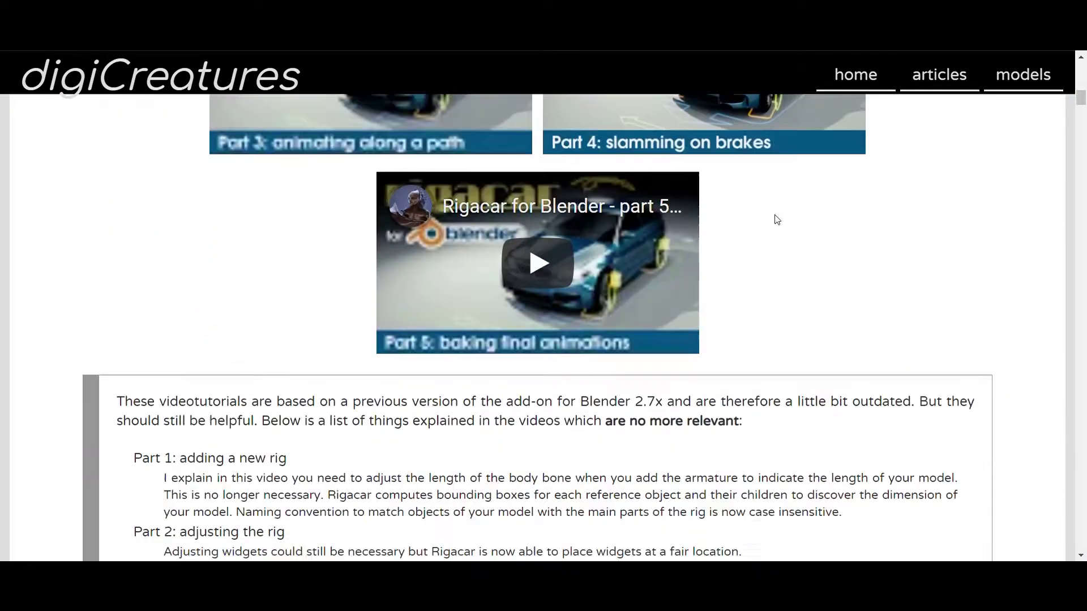
scroll(941, 245, down, 10)
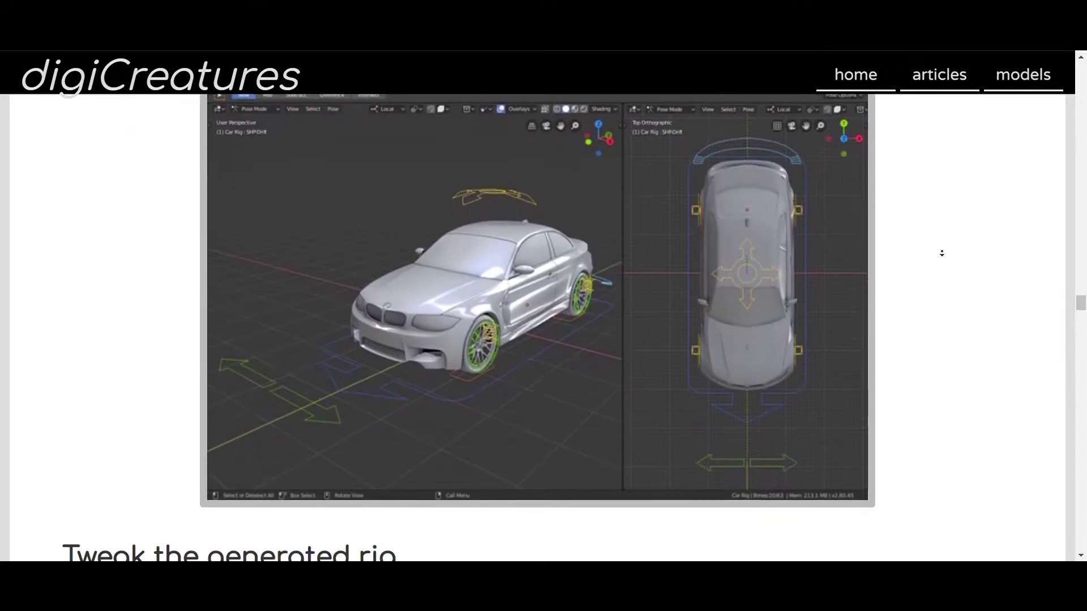
scroll(941, 253, down, 4)
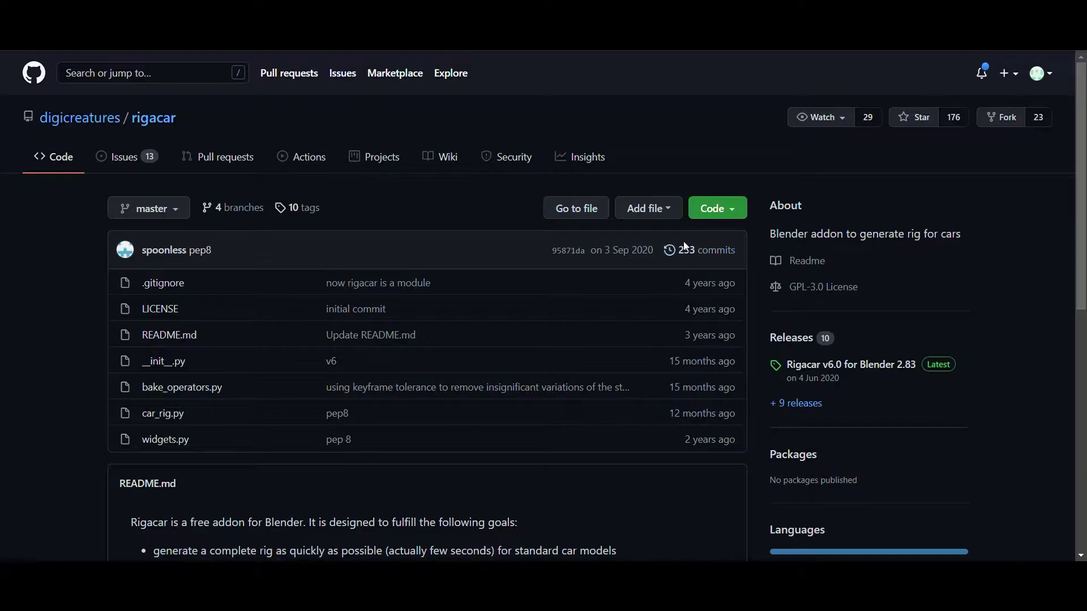
click(735, 210)
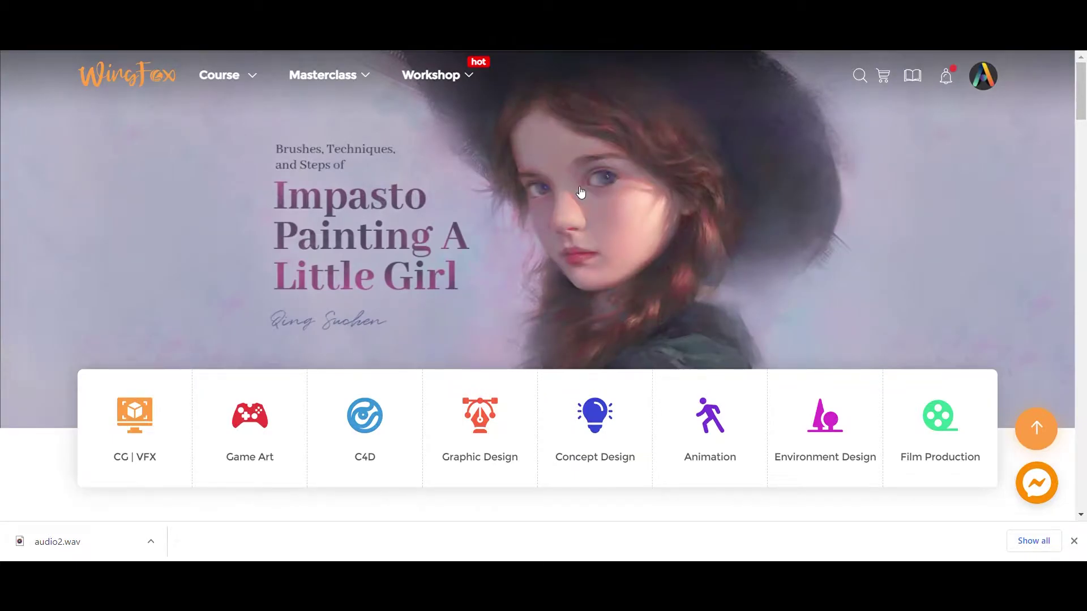
Step: Scroll the Wingfox homepage and open the $79.00 Stylized Background For Animation And 3D Projection course
scroll(580, 193, down, 1)
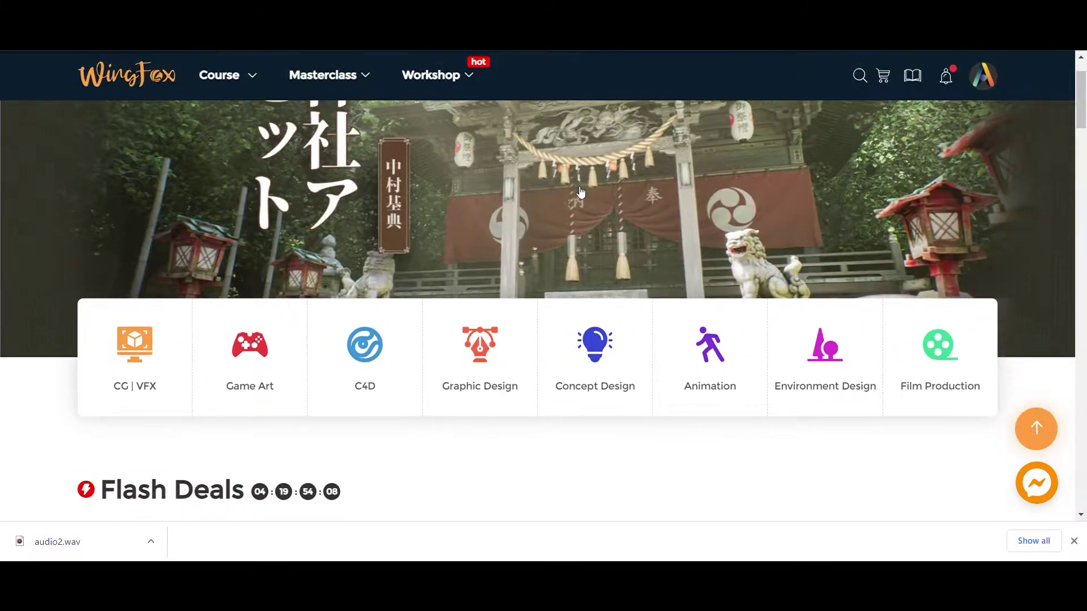
scroll(580, 192, down, 2)
scroll(580, 192, down, 1)
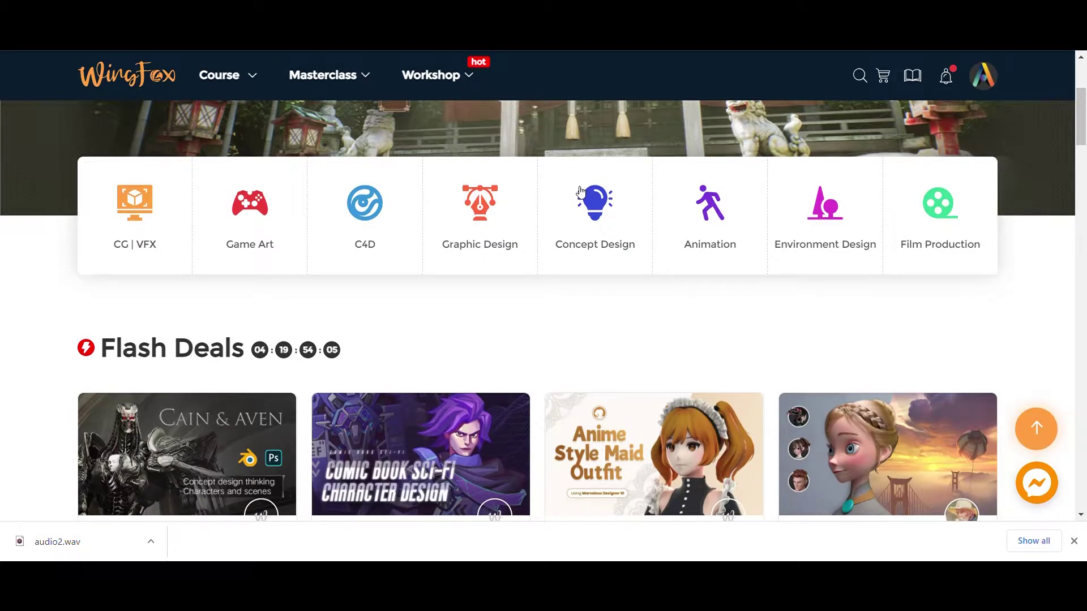
scroll(580, 193, down, 9)
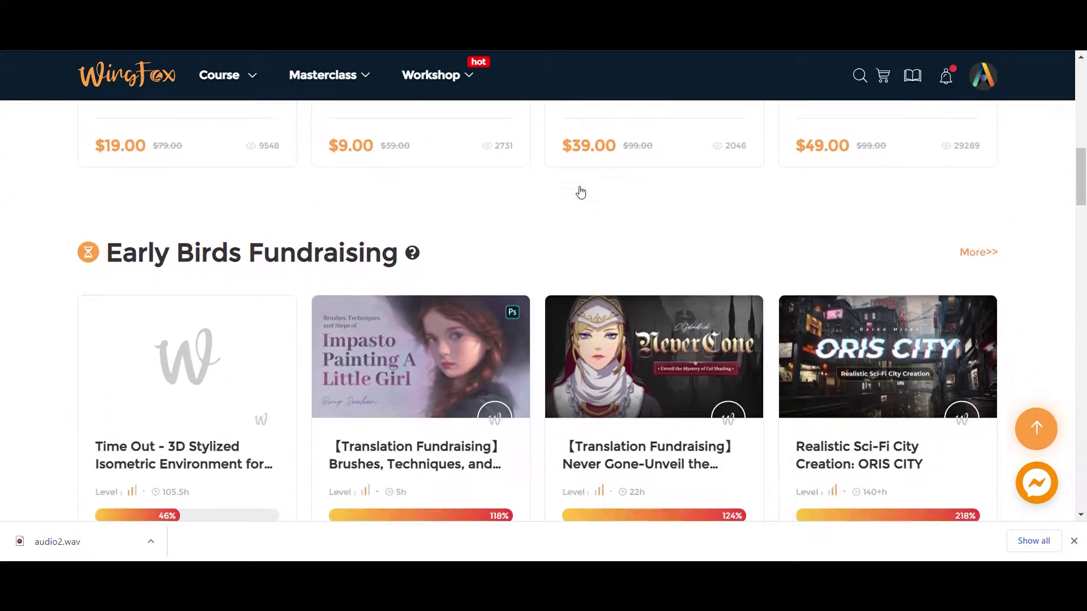
scroll(580, 192, down, 15)
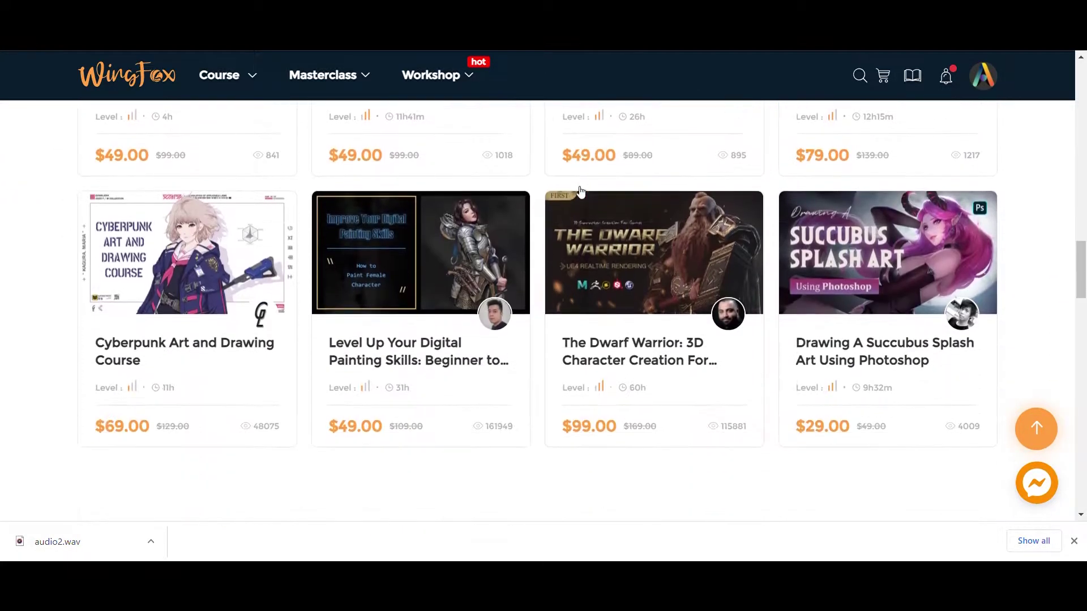
click(831, 154)
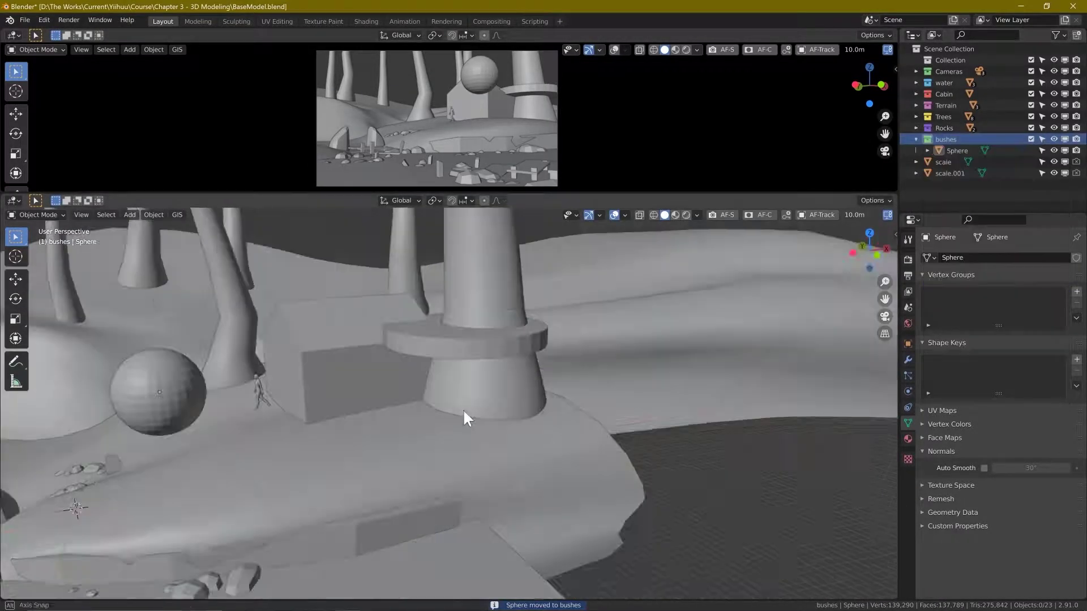
right_click(283, 317)
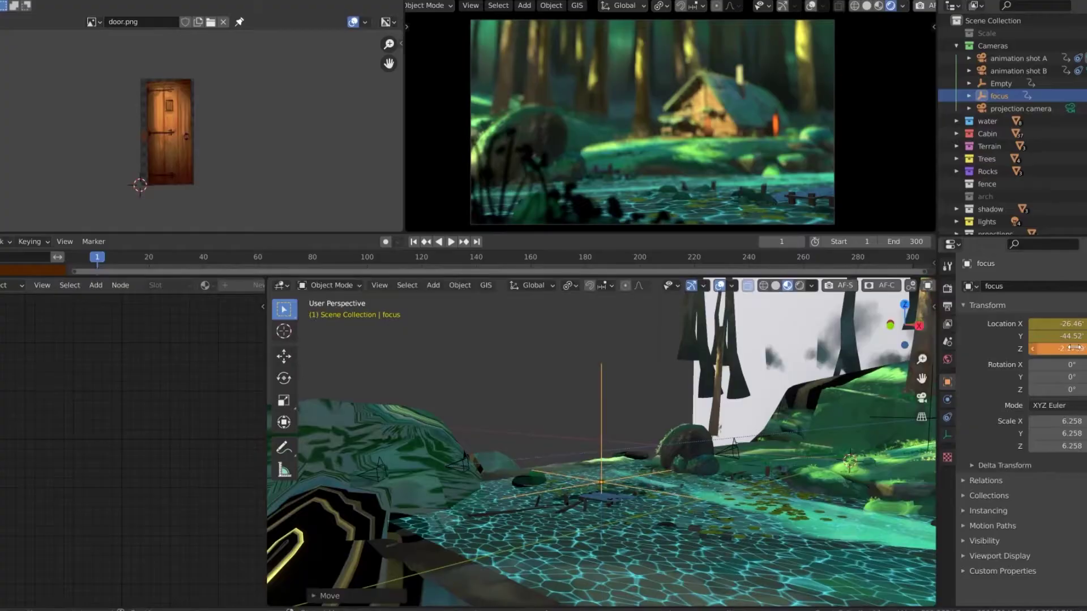
drag(225, 256, 229, 256)
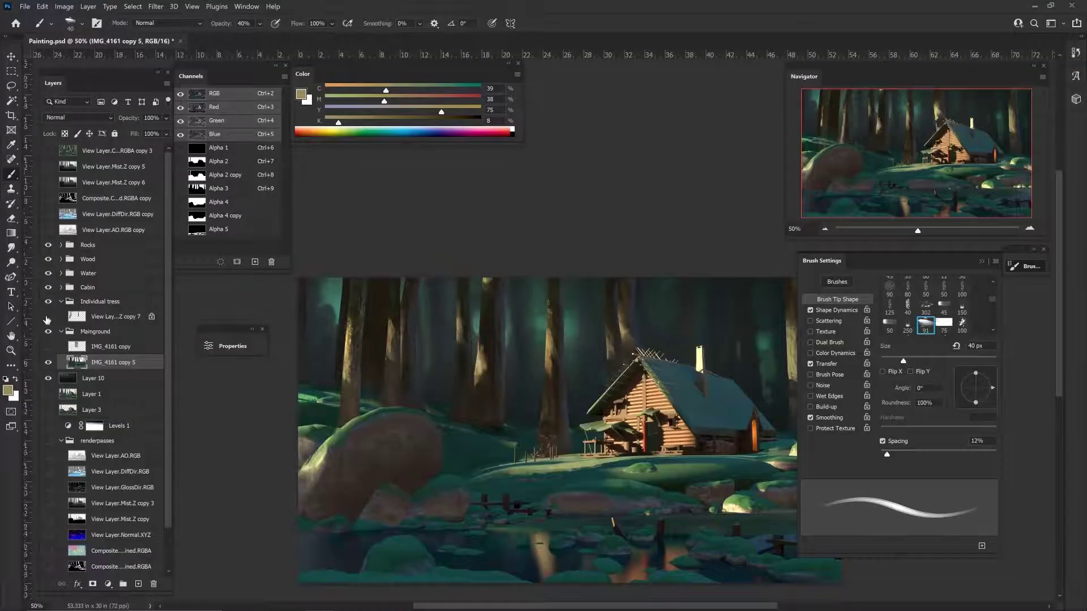
click(46, 319)
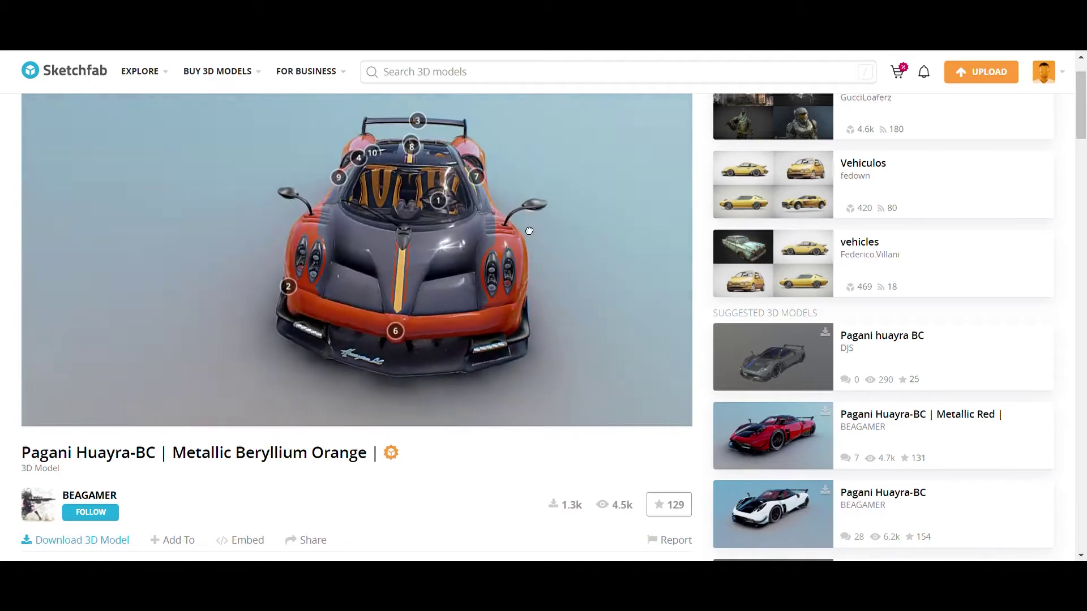
Step: Orbit the Pagani Huayra-BC model in the Sketchfab viewer to a side view
drag(531, 230, 294, 235)
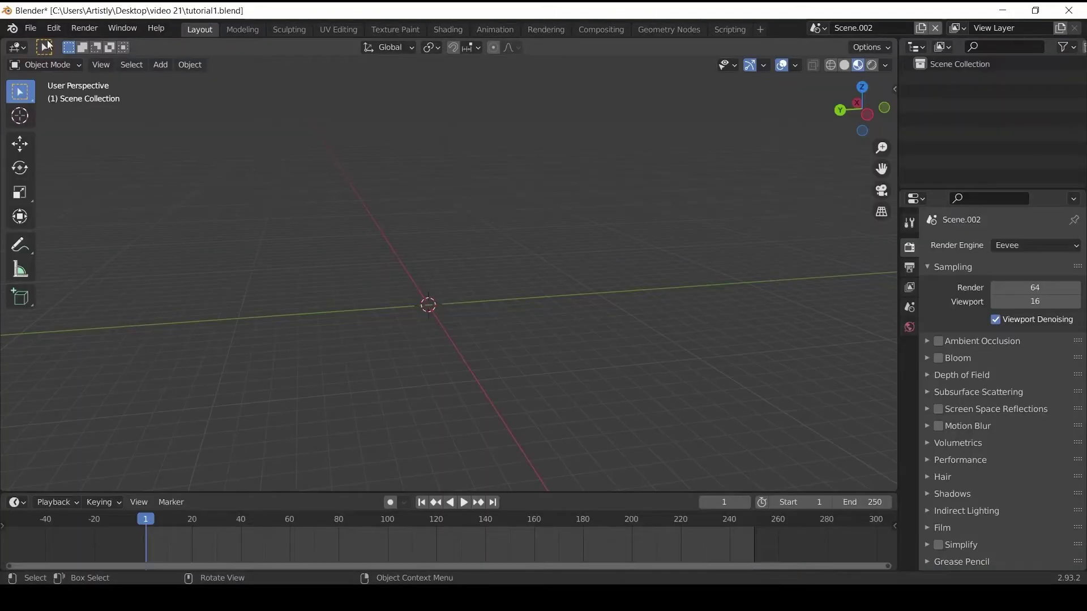
Step: Import the Pagani car from scene.gltf as a glTF 2.0 file
click(31, 27)
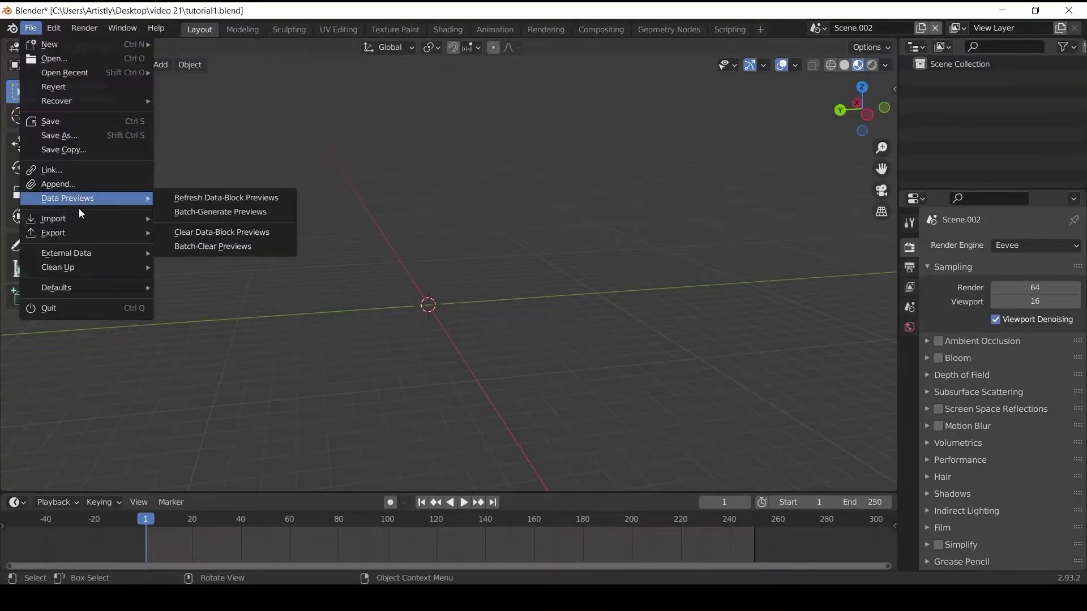
mouse_move(79, 217)
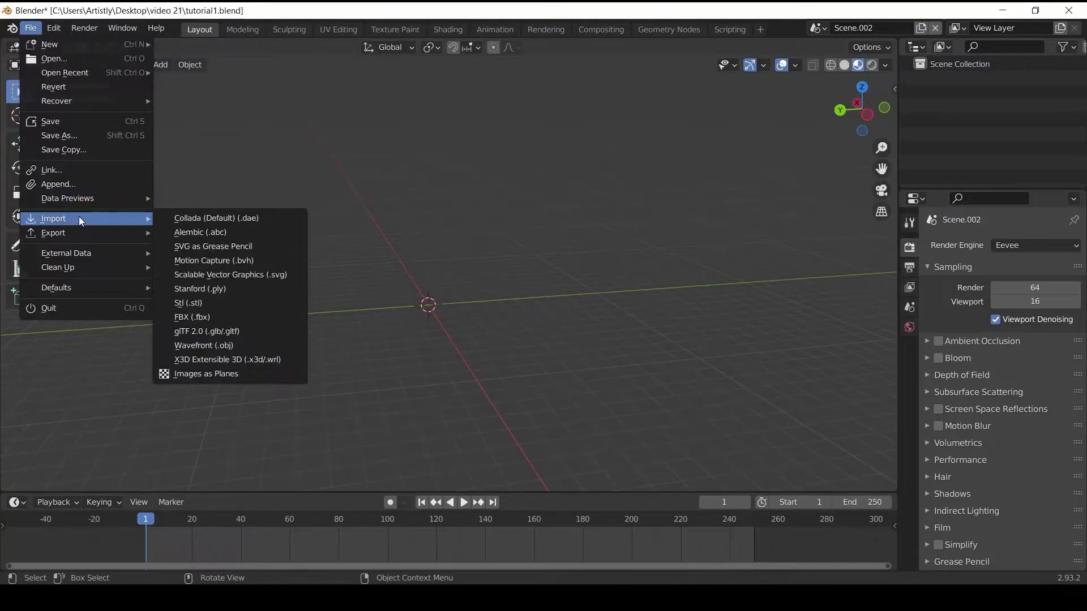
click(237, 333)
click(517, 184)
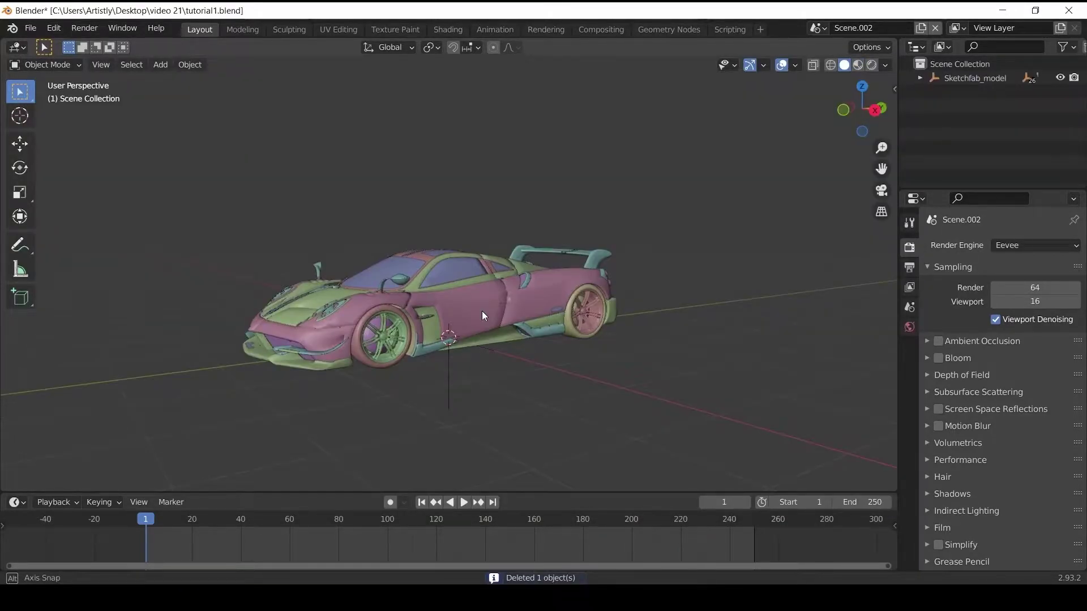
Step: Unparent all car parts with Clear and Keep Transformation
middle_drag(481, 311, 456, 296)
key(a)
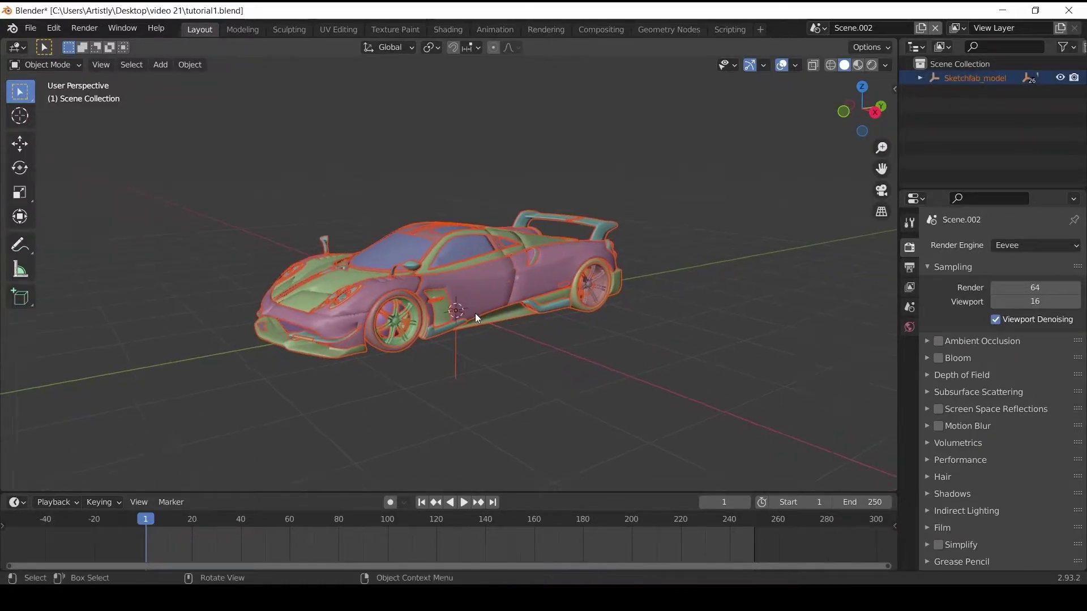
key(alt+p)
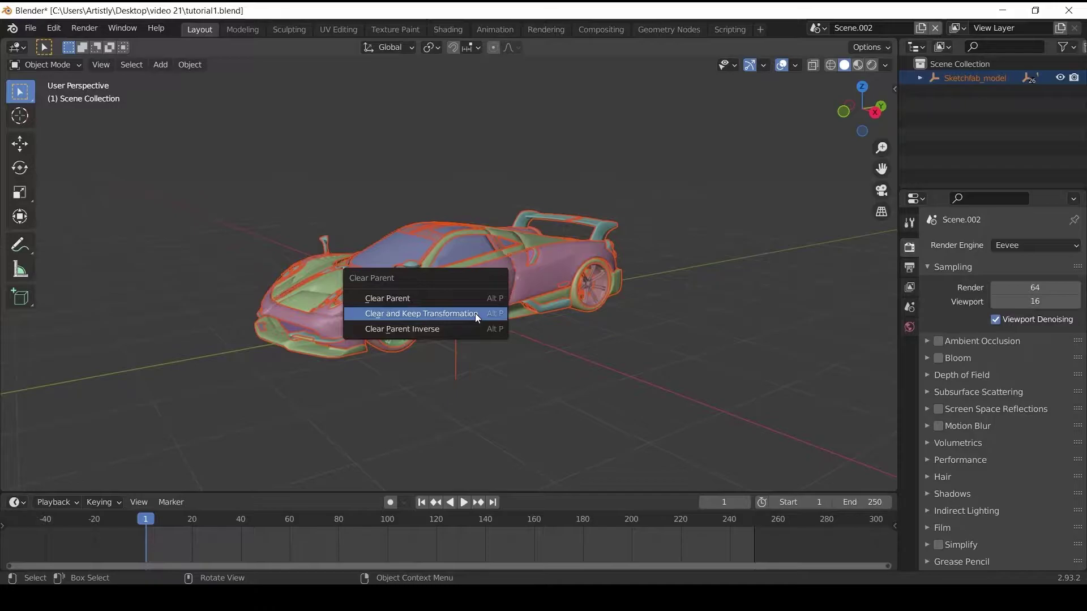
click(475, 315)
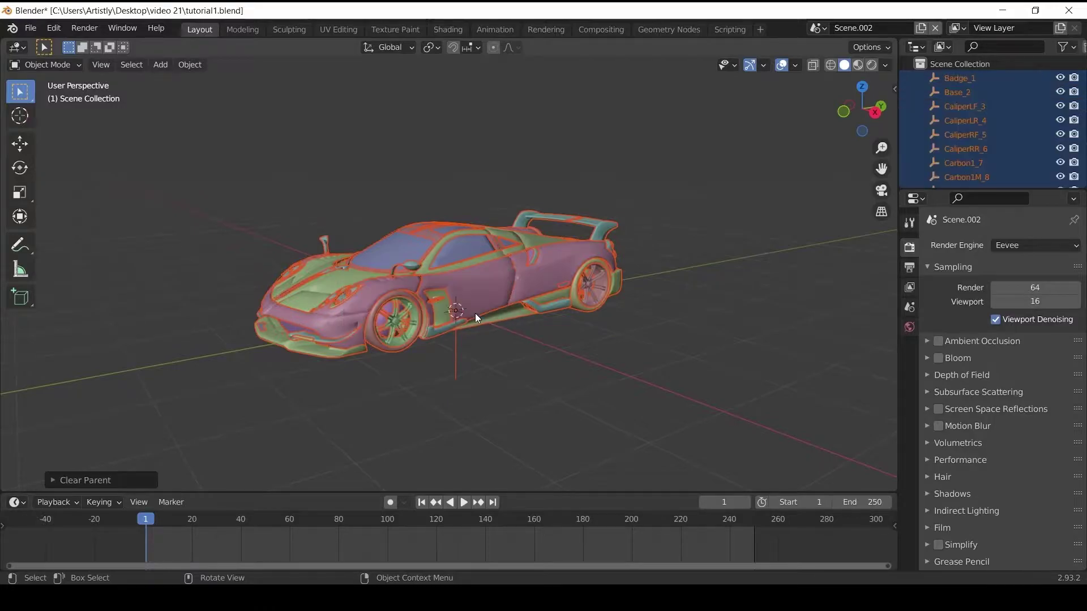
Step: Select all Empty objects by type and delete the 27 empties
click(691, 275)
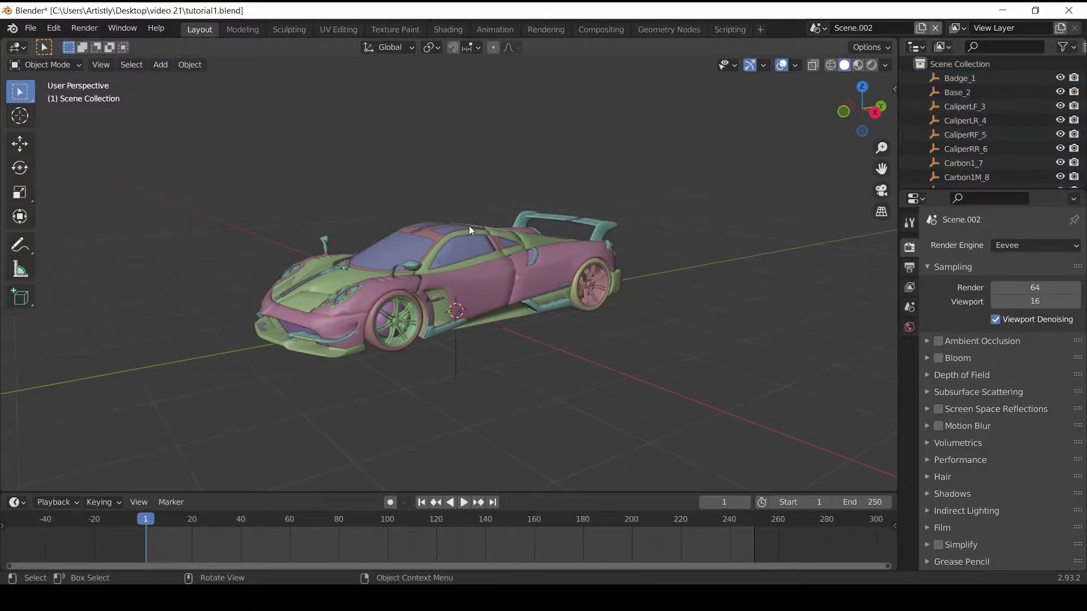
click(131, 65)
mouse_move(187, 164)
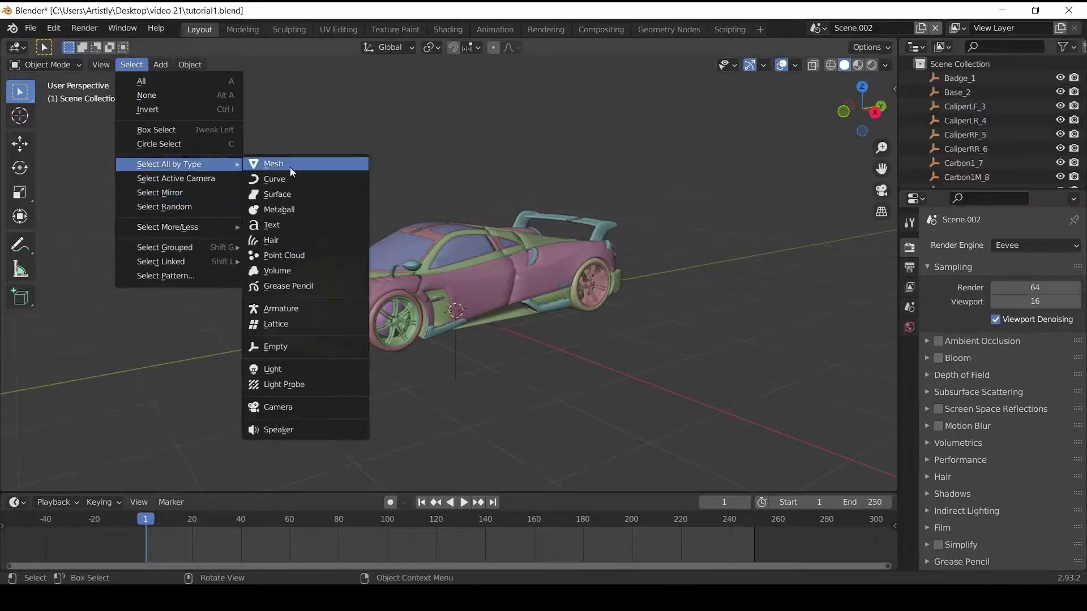
click(309, 346)
key(x)
click(514, 317)
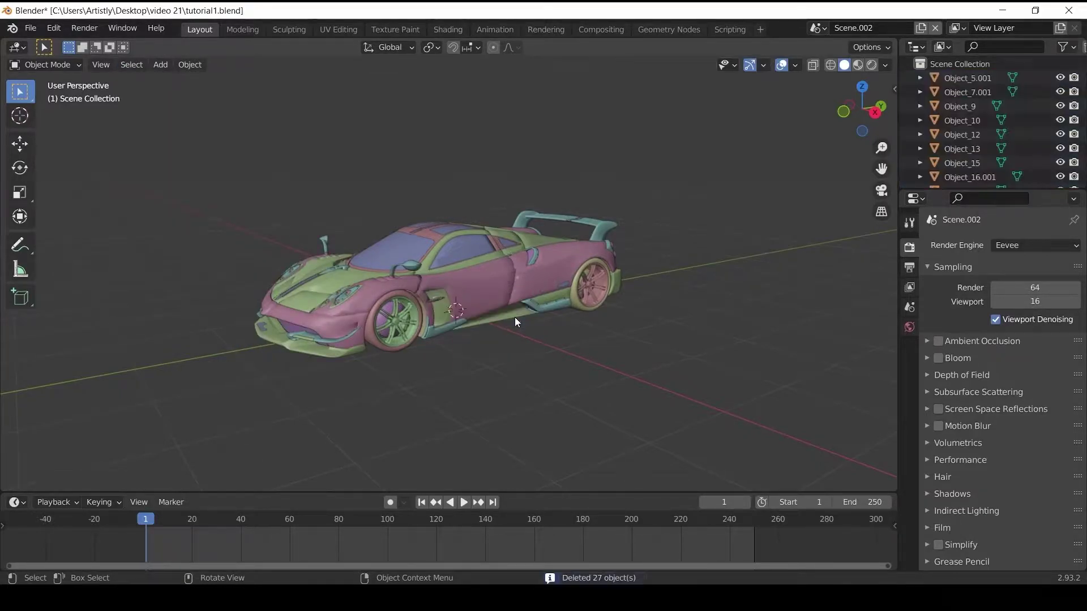
Step: Hide the front wheel parts, starting with Object_65
key(a)
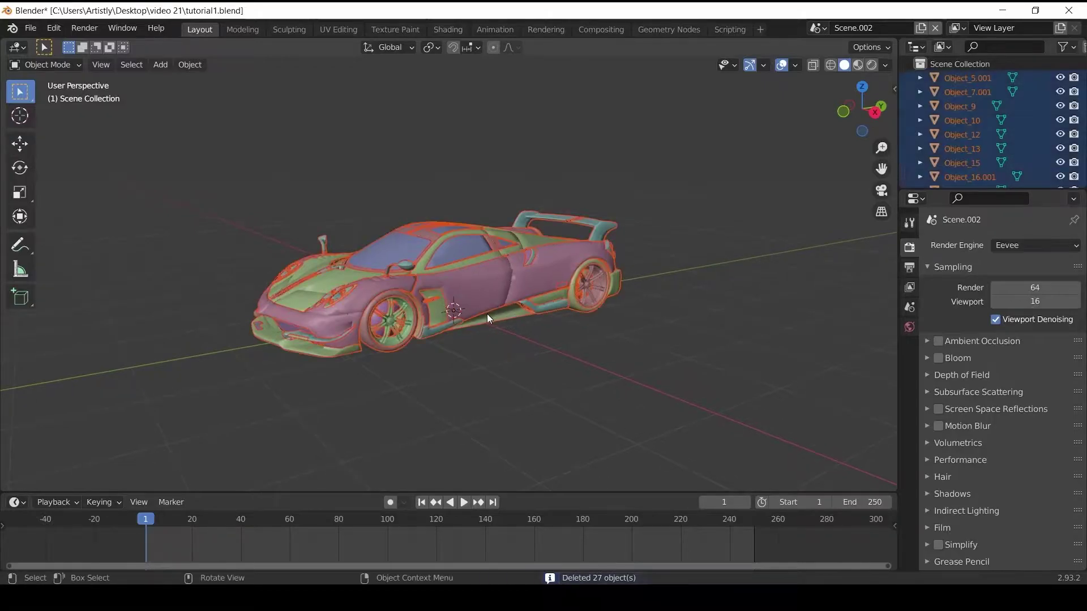
click(385, 321)
scroll(372, 339, up, 3)
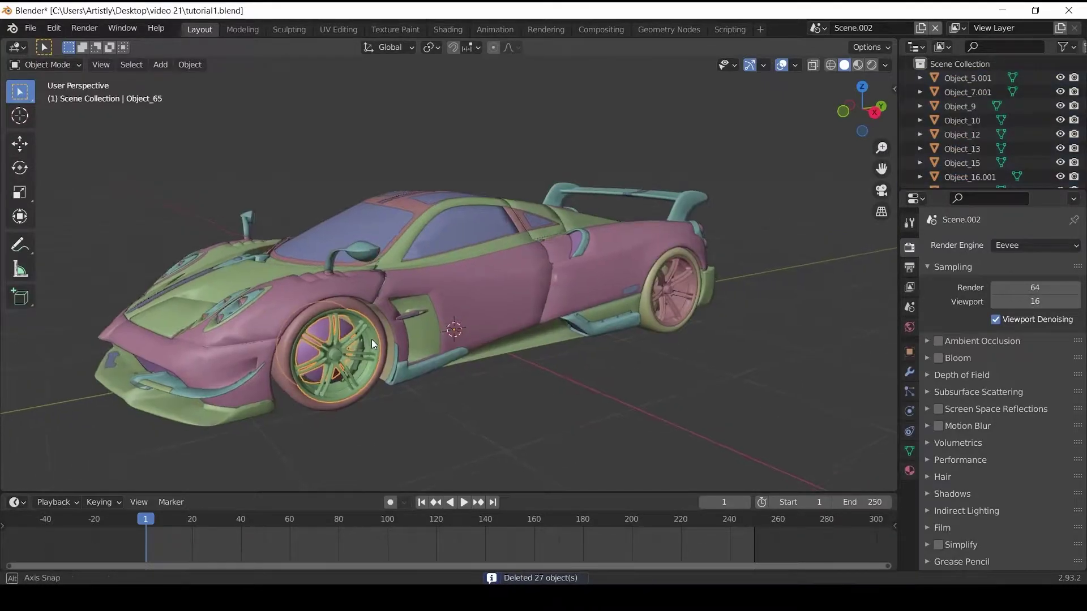
key(h)
click(370, 332)
key(h)
click(379, 334)
key(h)
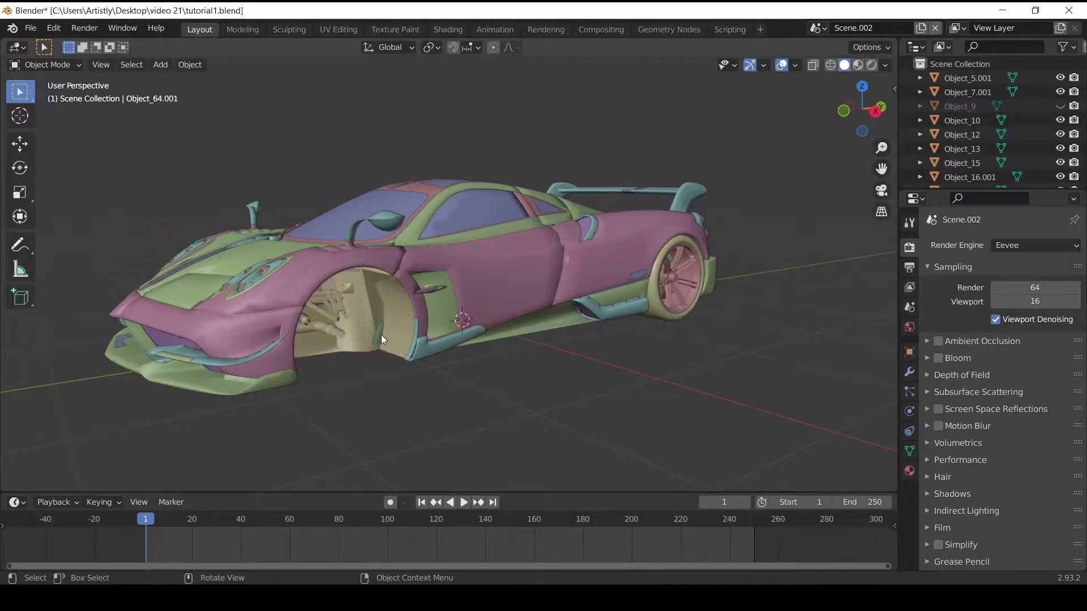
click(382, 334)
Step: Hide the rear wheel parts, including the spoked rim and Object_13
key(h)
middle_drag(586, 327, 551, 290)
click(489, 328)
key(h)
click(456, 335)
key(h)
Step: Join the remaining car body parts into one object with Ctrl+J
click(550, 347)
scroll(551, 299, down, 1)
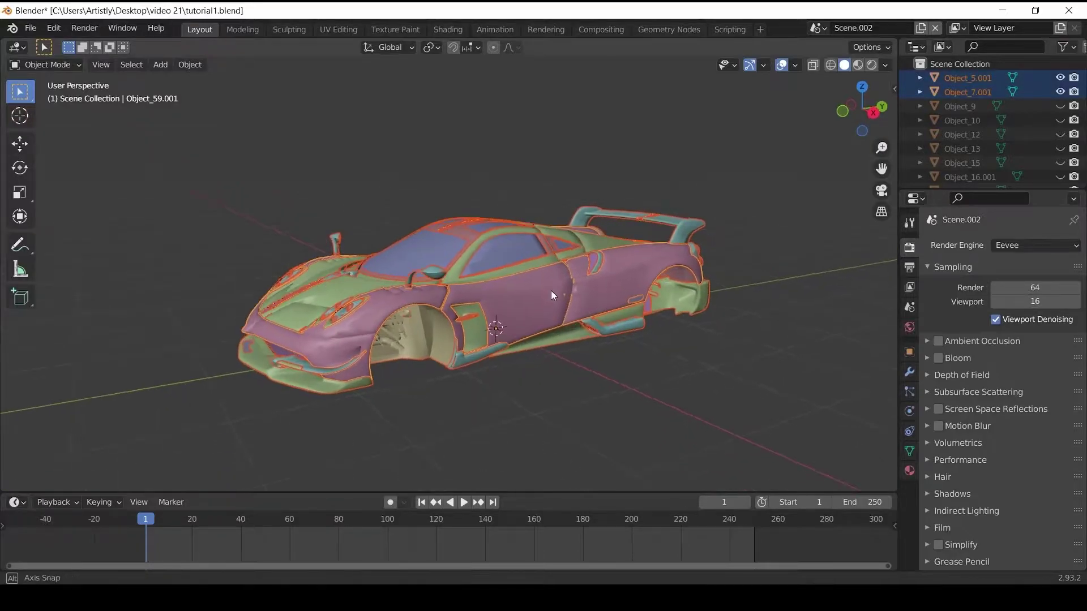
key(ctrl+j)
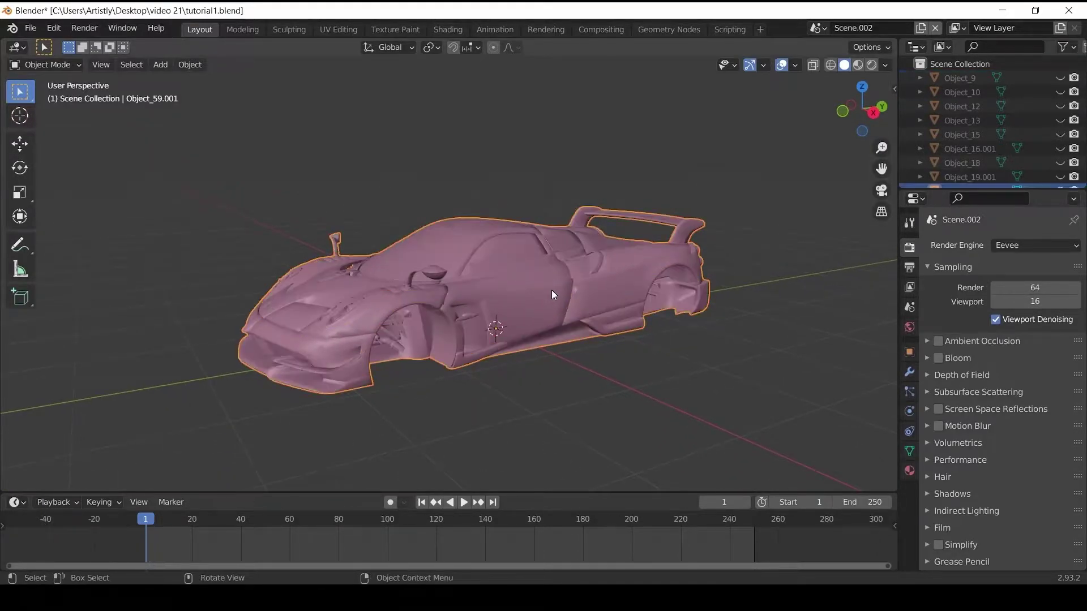
mouse_move(534, 270)
middle_down()
mouse_move(538, 255)
mouse_move(535, 283)
middle_up()
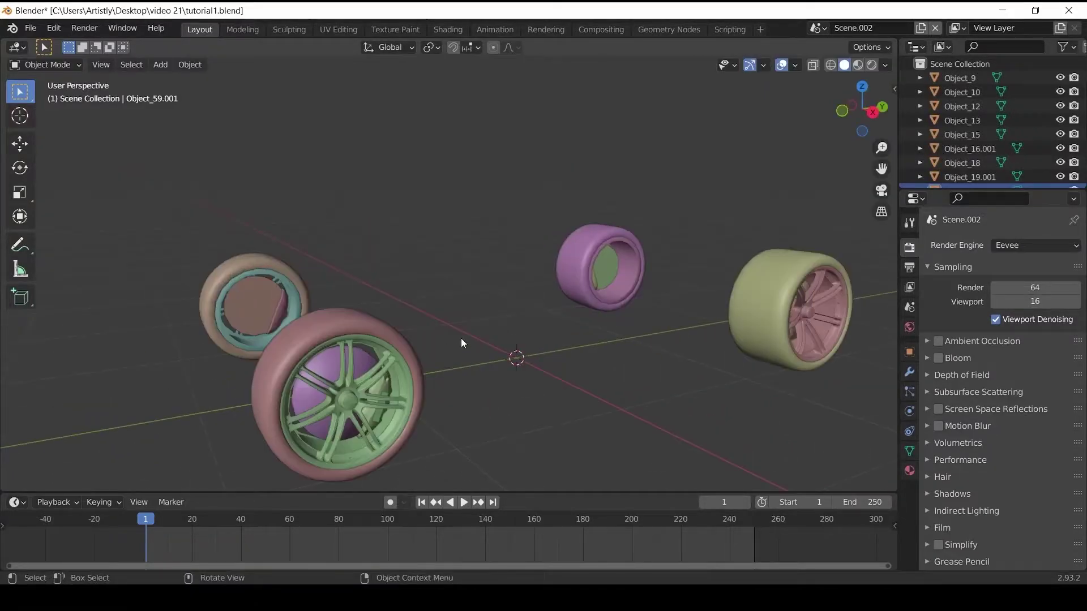
Step: Hide the brake caliper and combine the pink wheel's parts into one wheel object
middle_drag(460, 338, 467, 338)
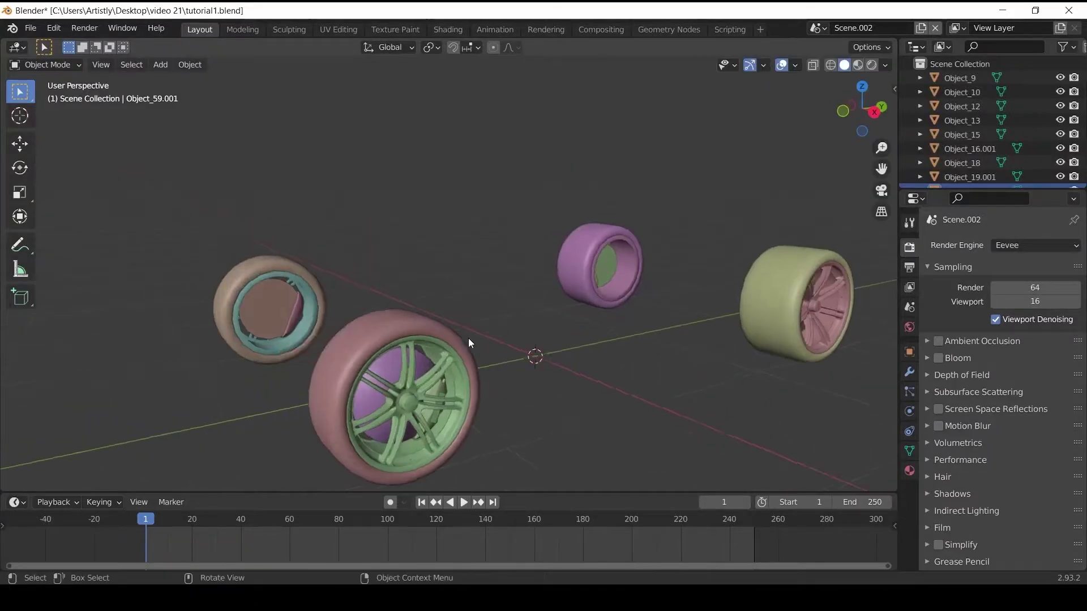
click(453, 395)
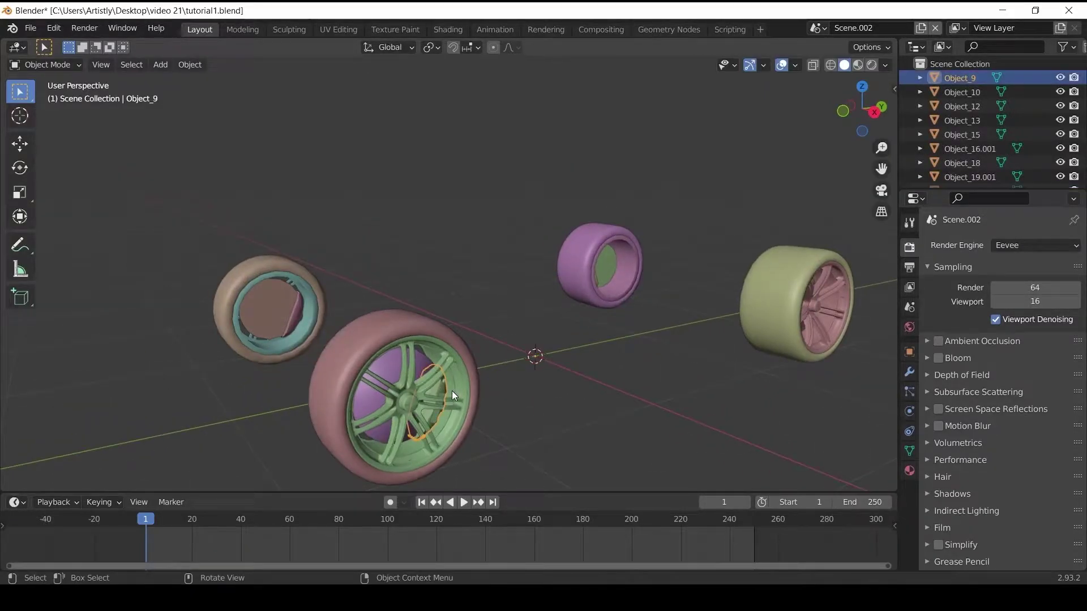
key(h)
click(441, 395)
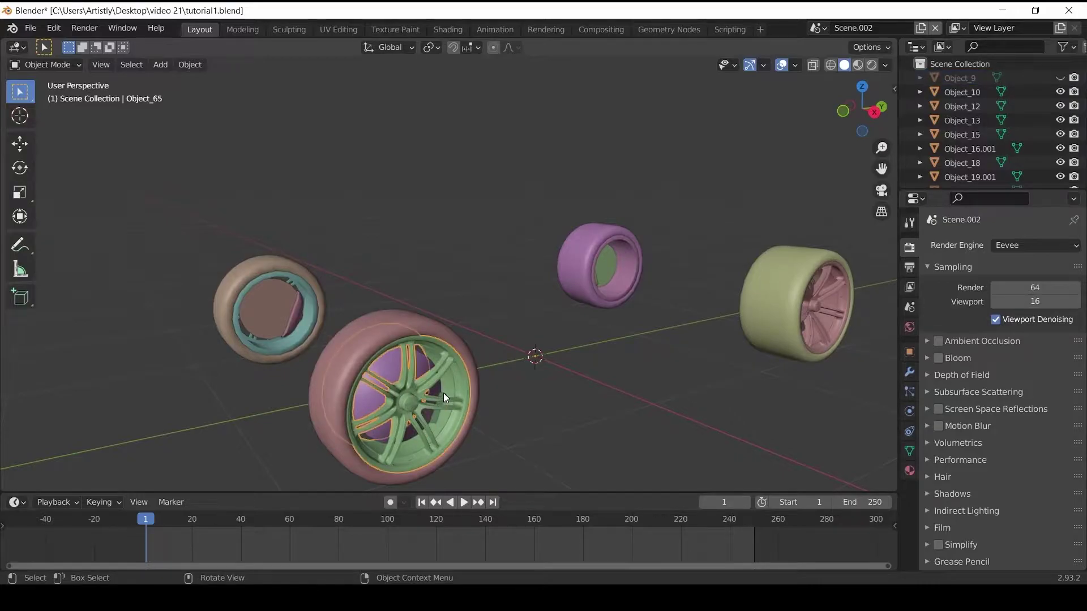
drag(413, 293, 551, 413)
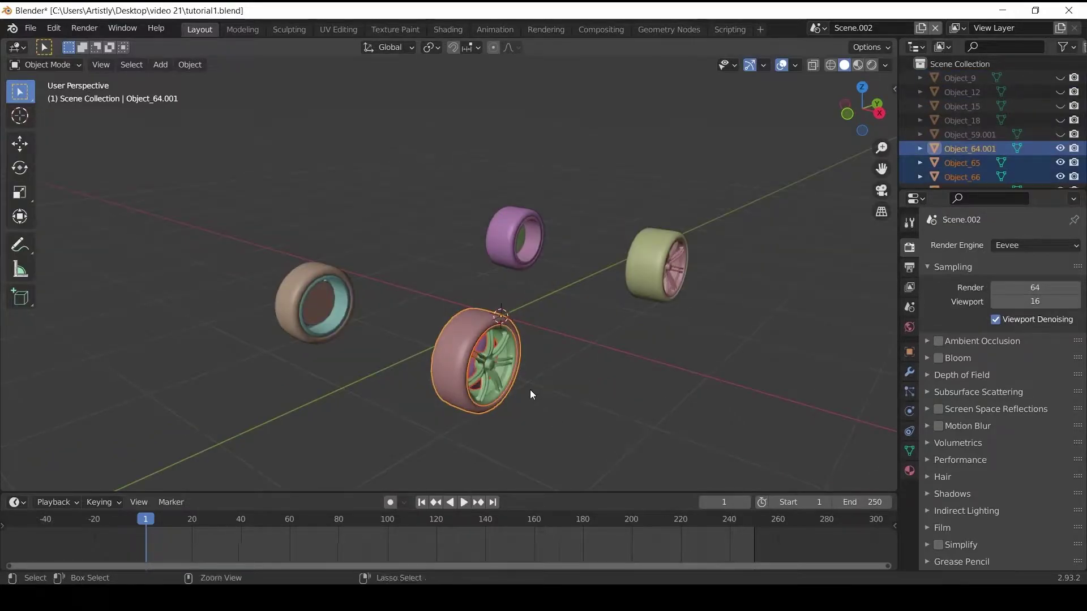
key(h)
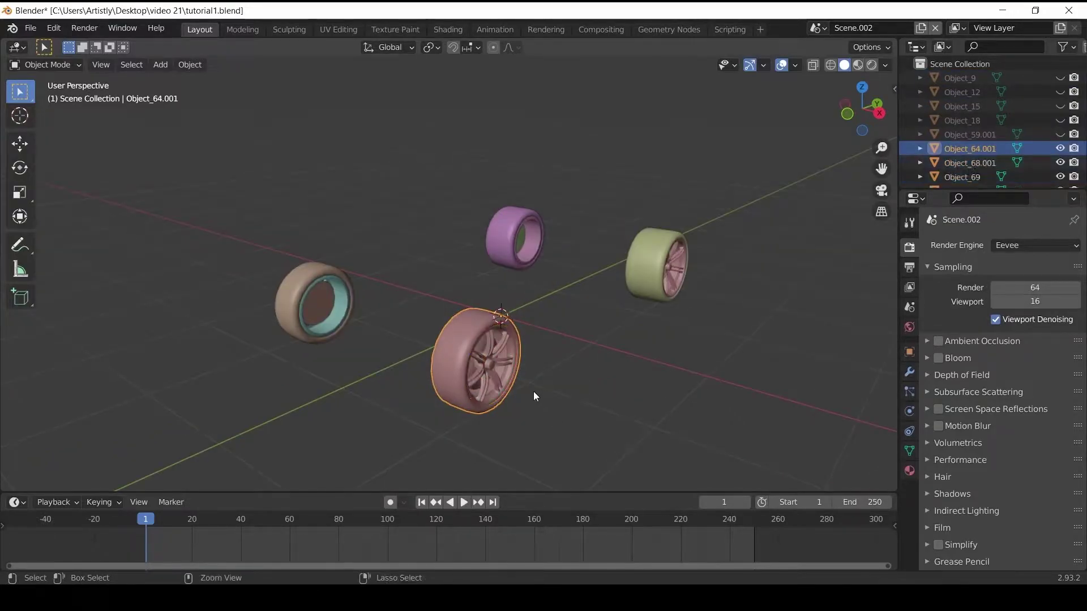
Step: Set the wheel's origin to its geometry and snap the 3D cursor to the wheel centre
middle_drag(670, 356, 539, 234)
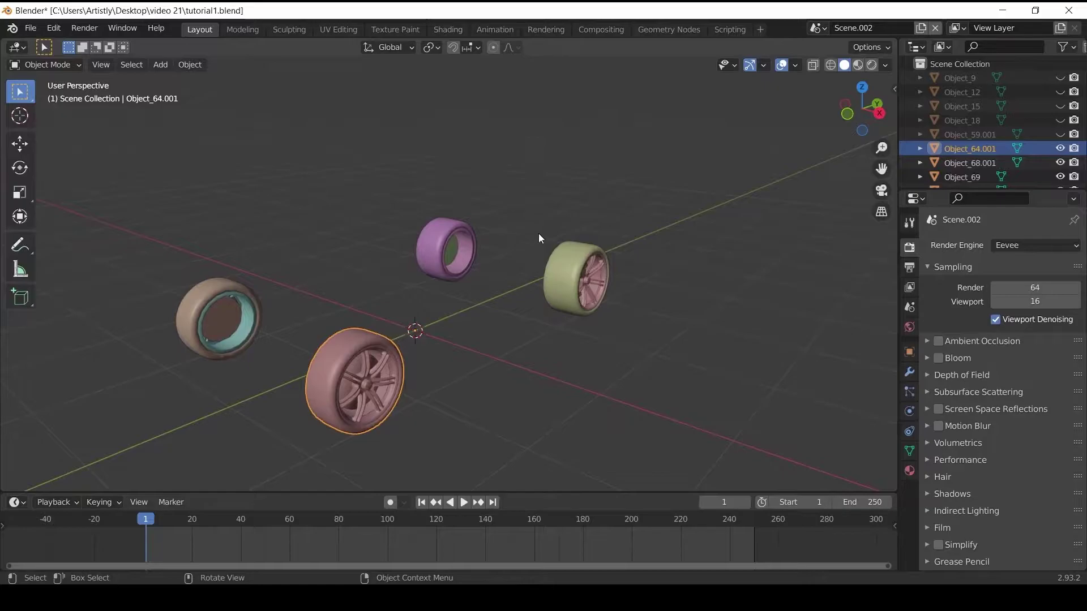
click(550, 263)
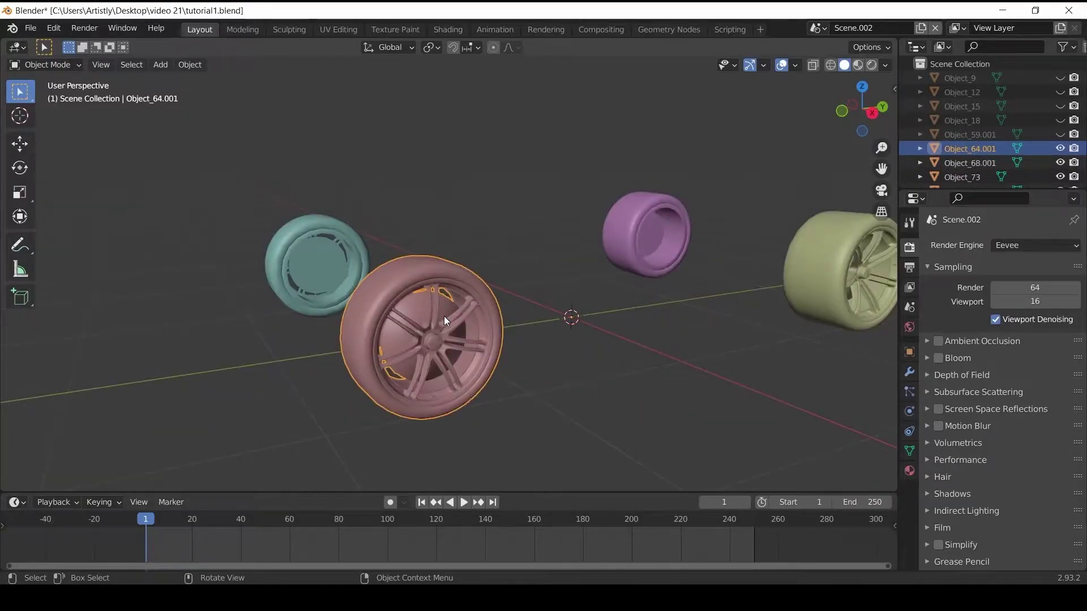
right_click(444, 316)
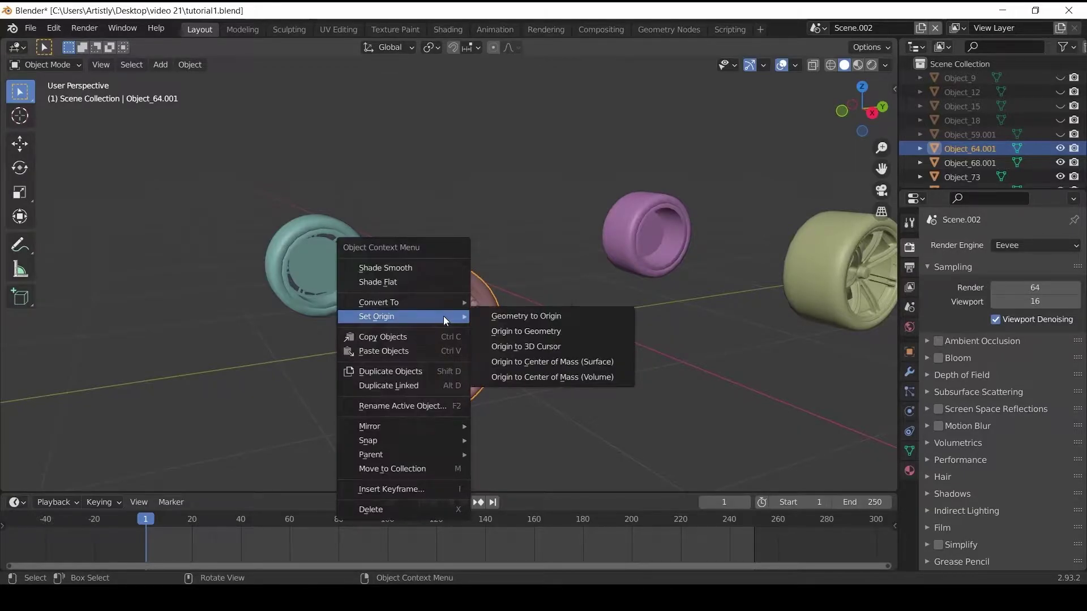
click(541, 334)
scroll(354, 263, up, 3)
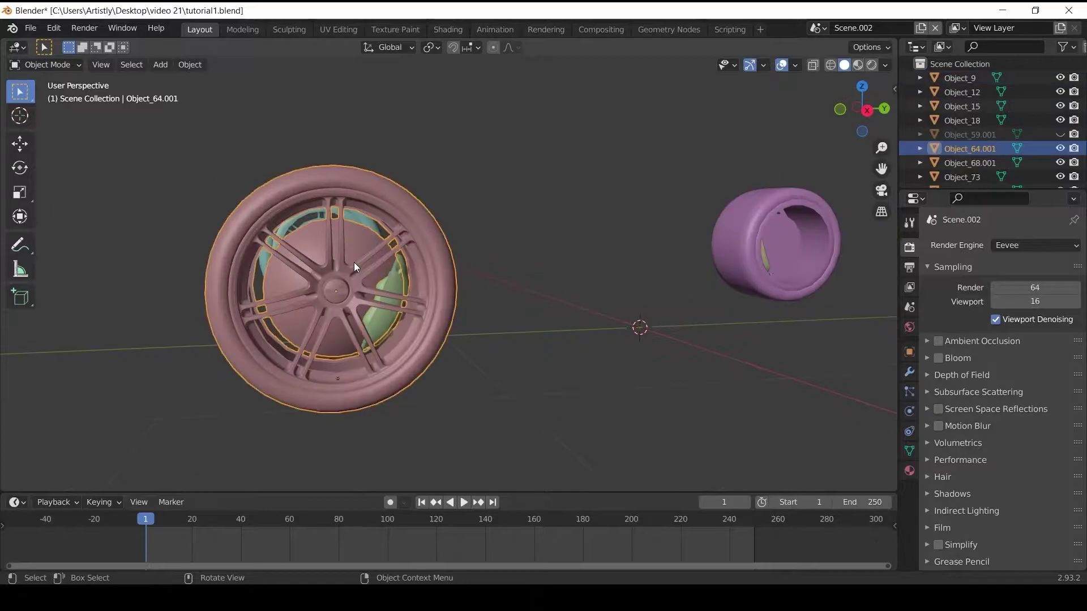
key(shift+s)
key(2)
click(394, 283)
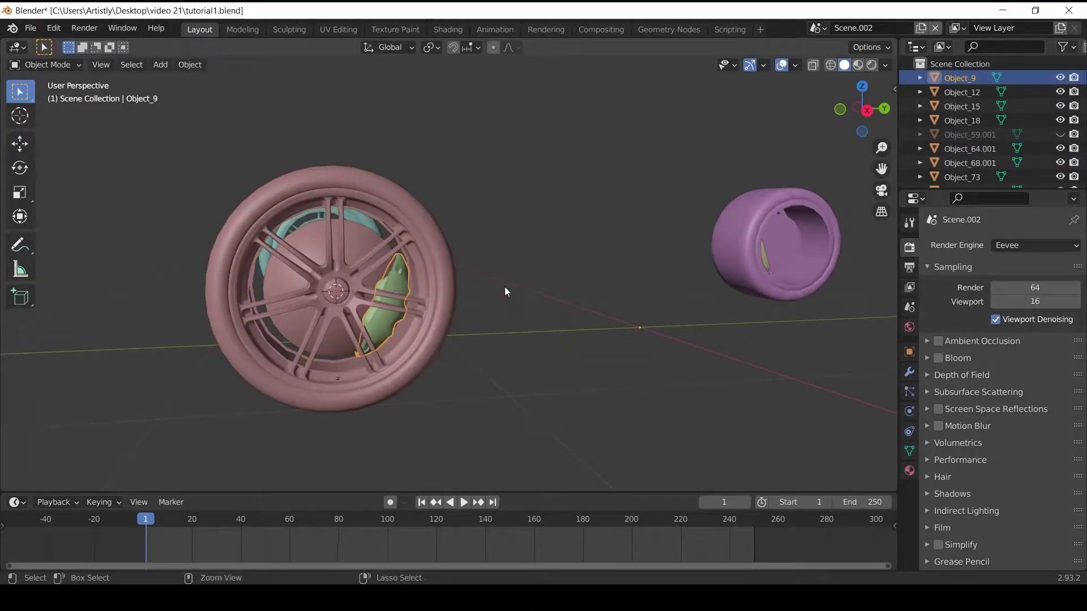
click(356, 250)
key(shift+s)
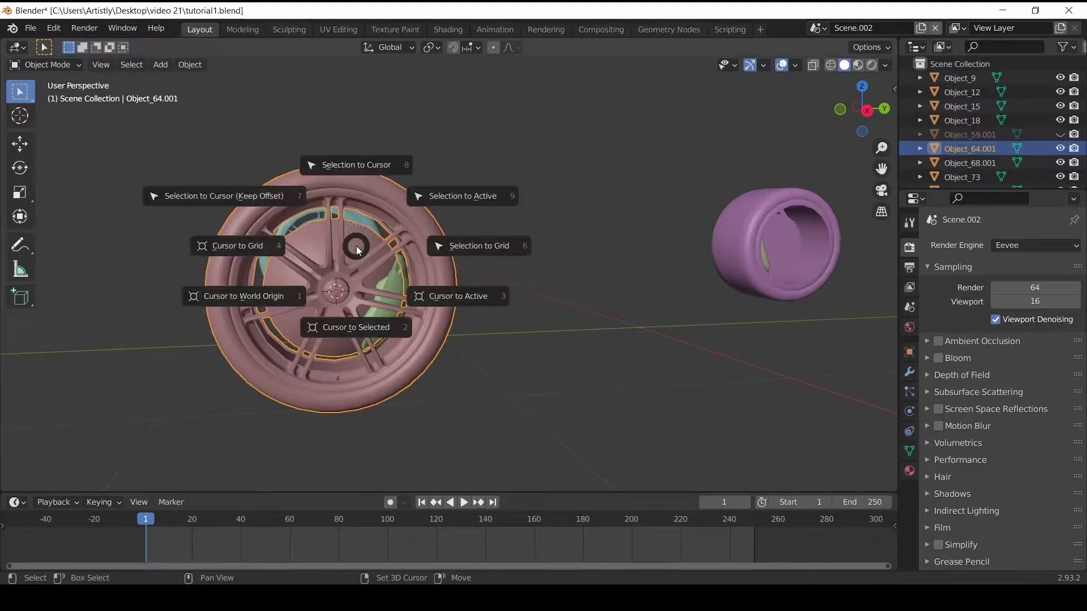
click(355, 328)
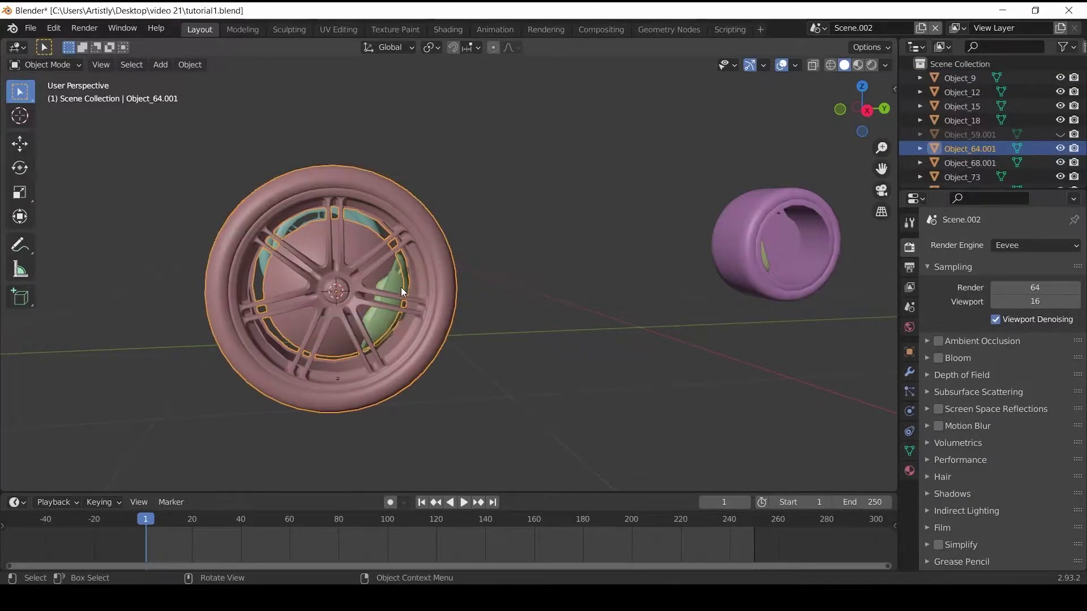
Step: Set the brake caliper's origin to the 3D cursor and rotate it around the wheel hub
click(396, 281)
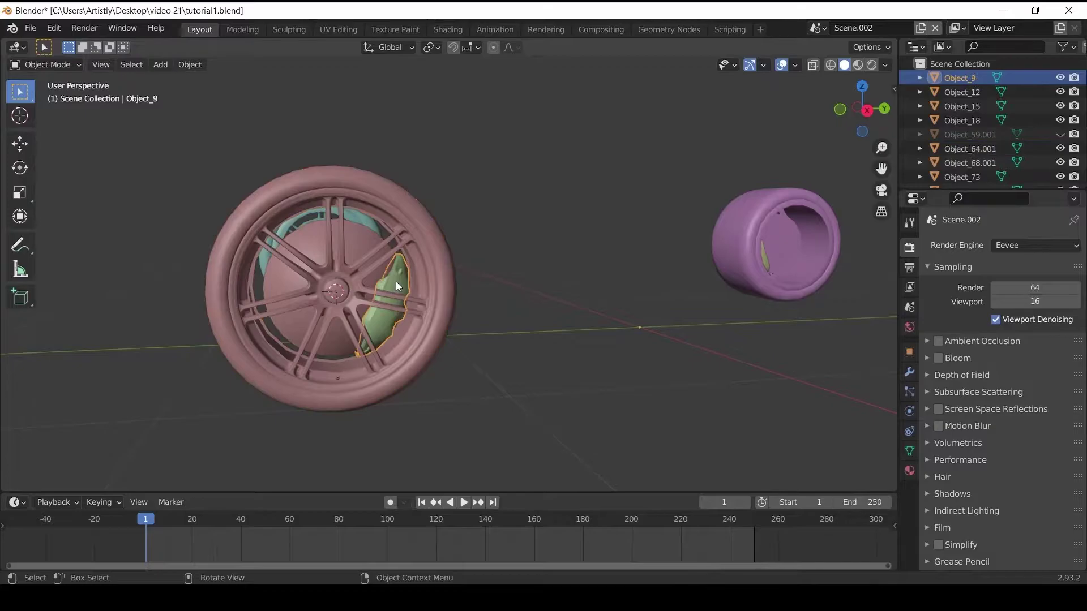
right_click(396, 281)
mouse_move(396, 281)
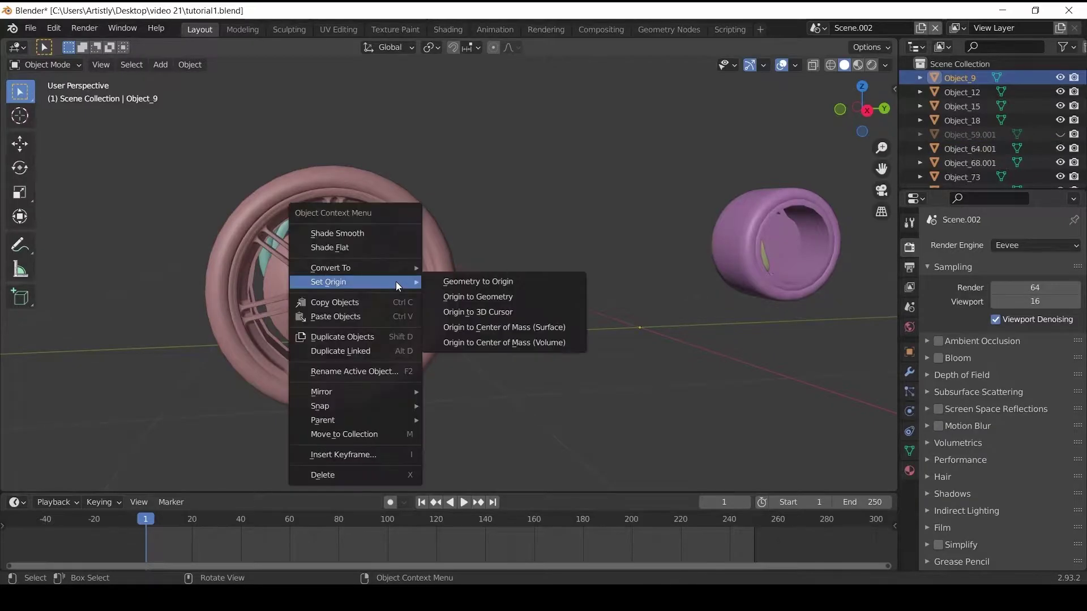
click(470, 314)
middle_drag(504, 316, 590, 289)
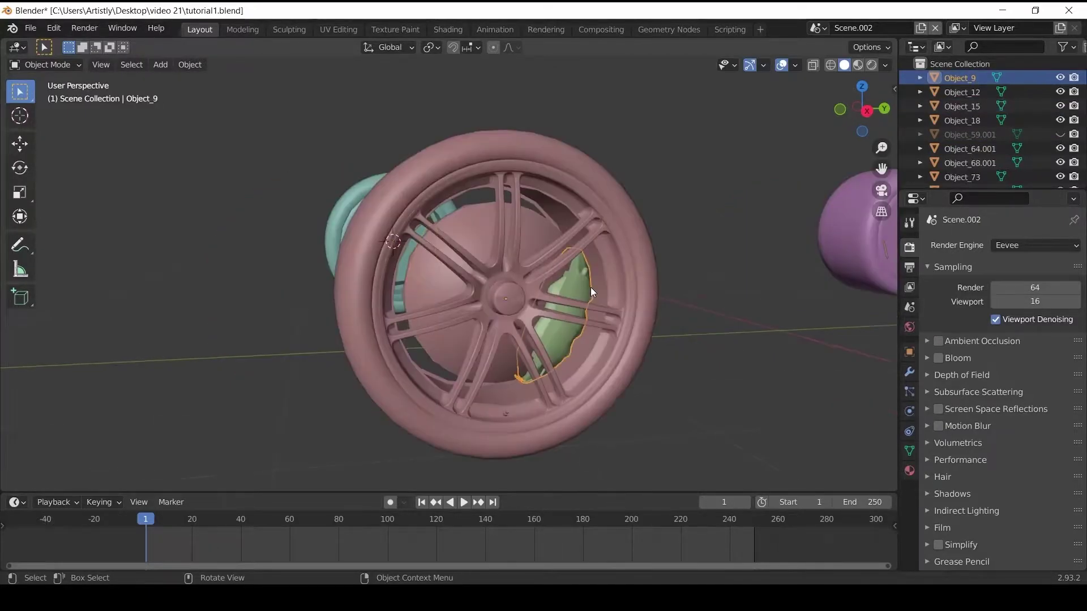
key(r)
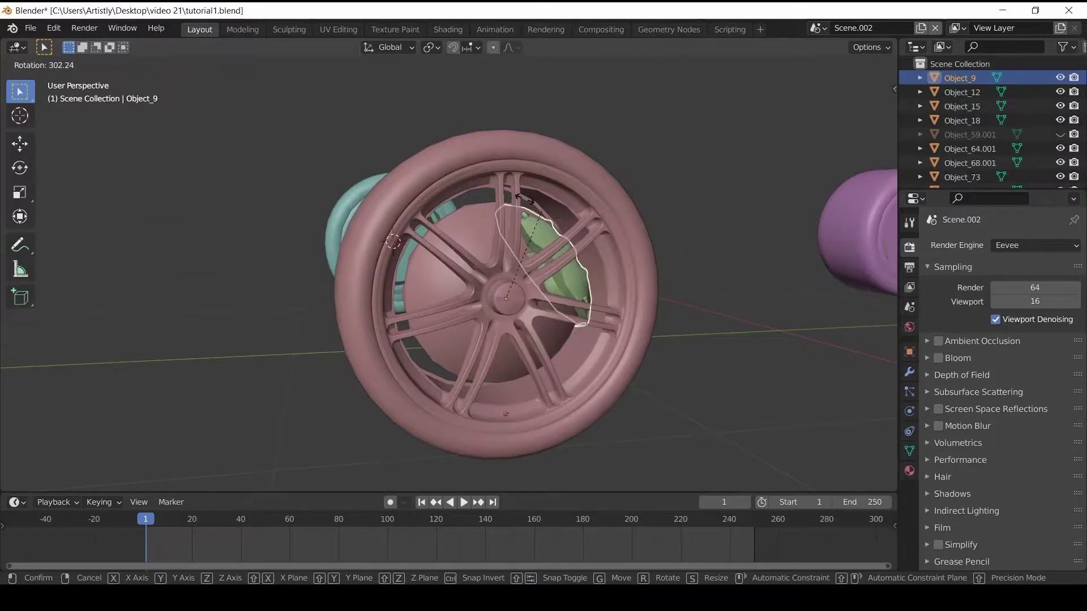
click(589, 283)
middle_drag(614, 281, 534, 283)
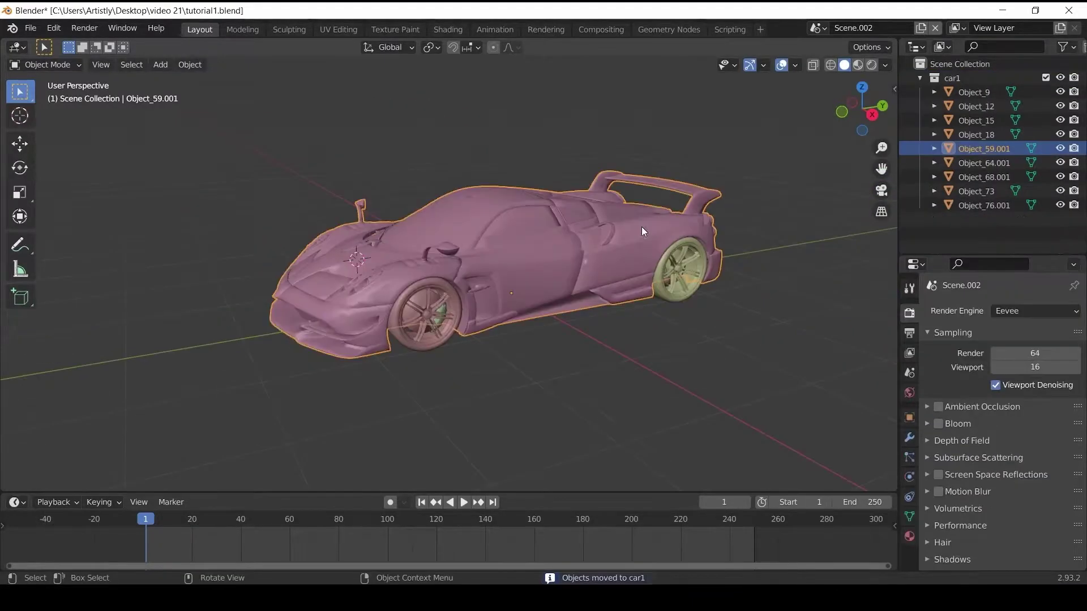
Step: Rename the body object to c-Body and the front wheel Object_64.001 to c-Wheel.Ft
double_click(984, 149)
text(c)
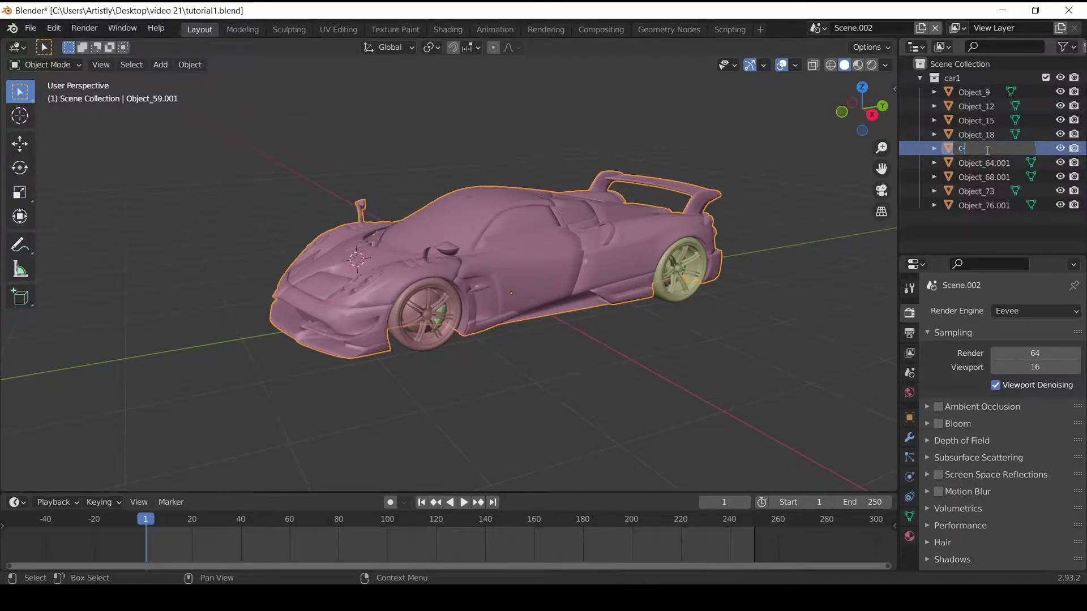
text(-Body)
key(Return)
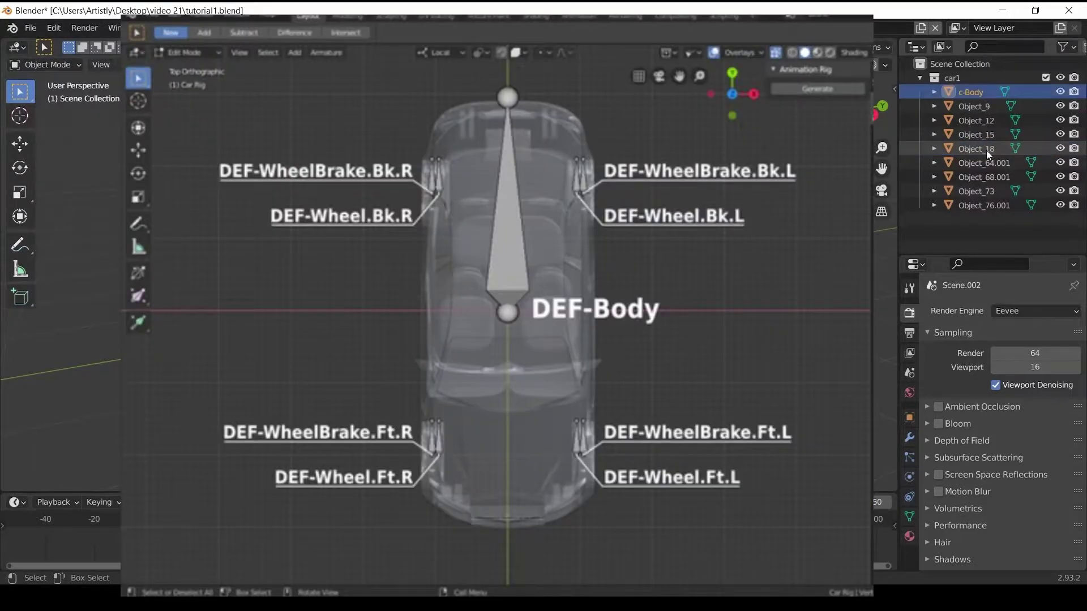
click(984, 163)
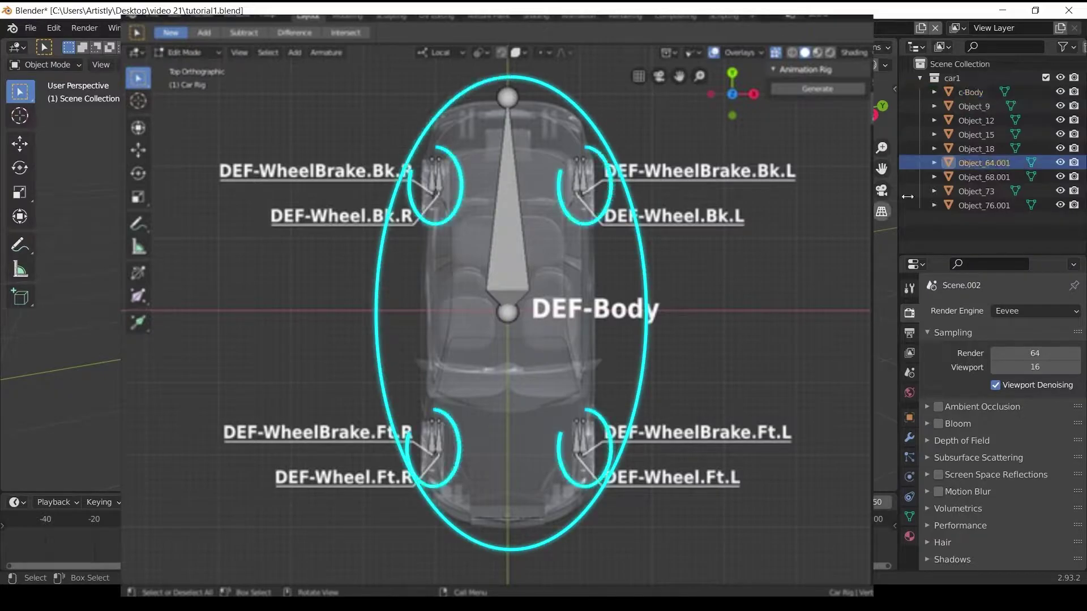
double_click(967, 164)
text(c-Wheel)
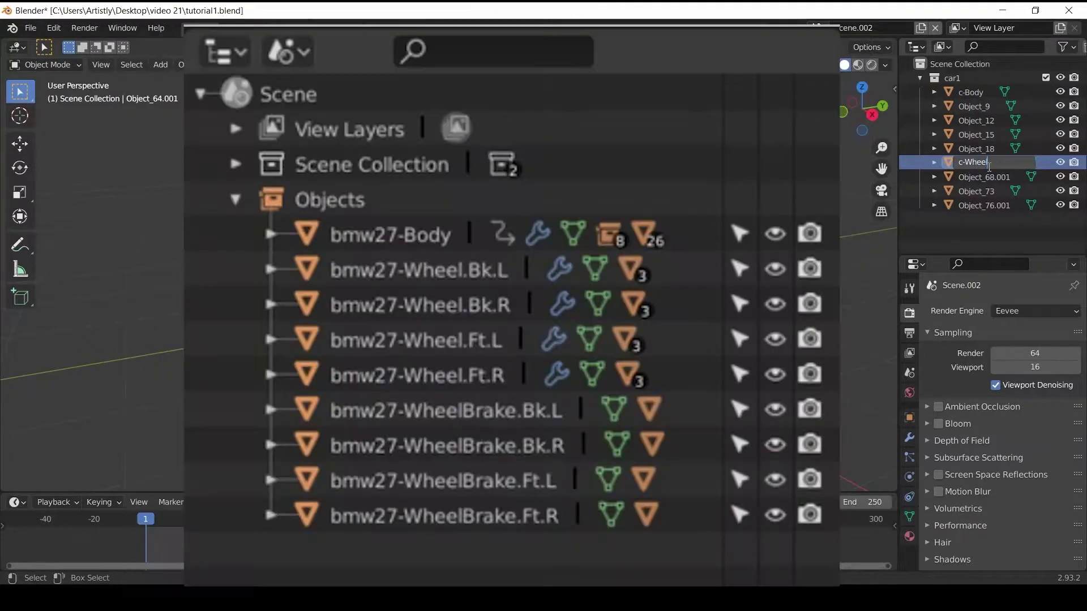
text(.Ft.L)
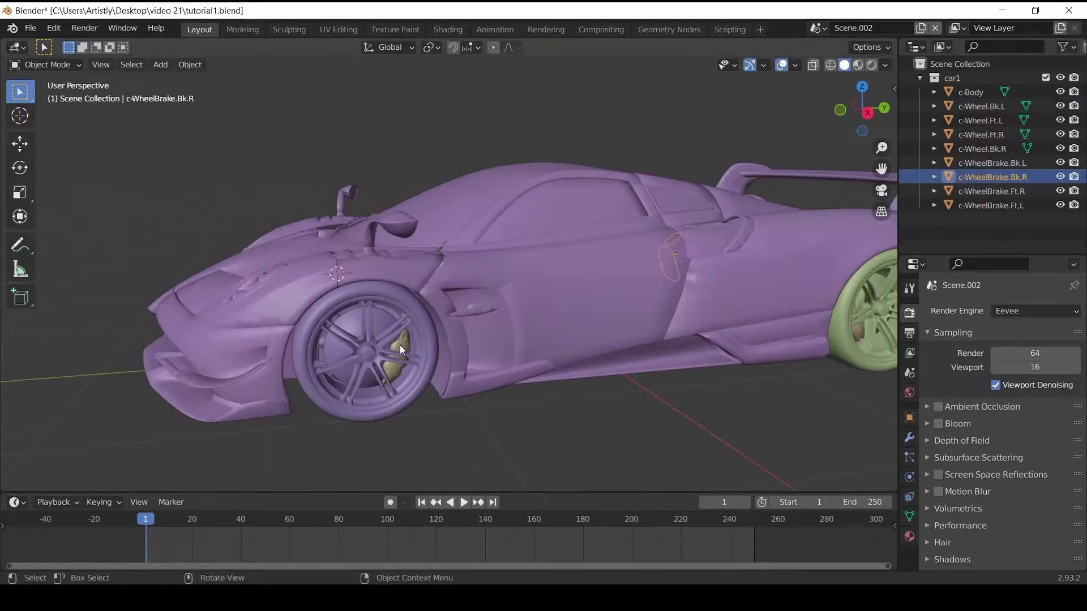
Step: Parent the wheels and brakes to c-Body using Object (Keep Transform)
click(399, 345)
click(377, 314)
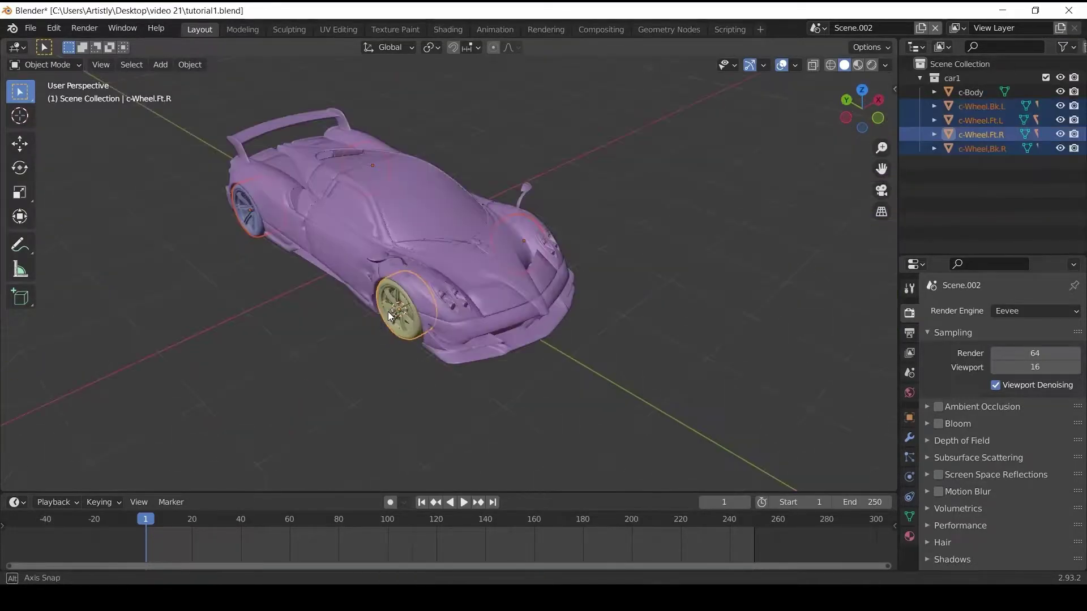
middle_drag(388, 311, 306, 285)
shift+click(521, 216)
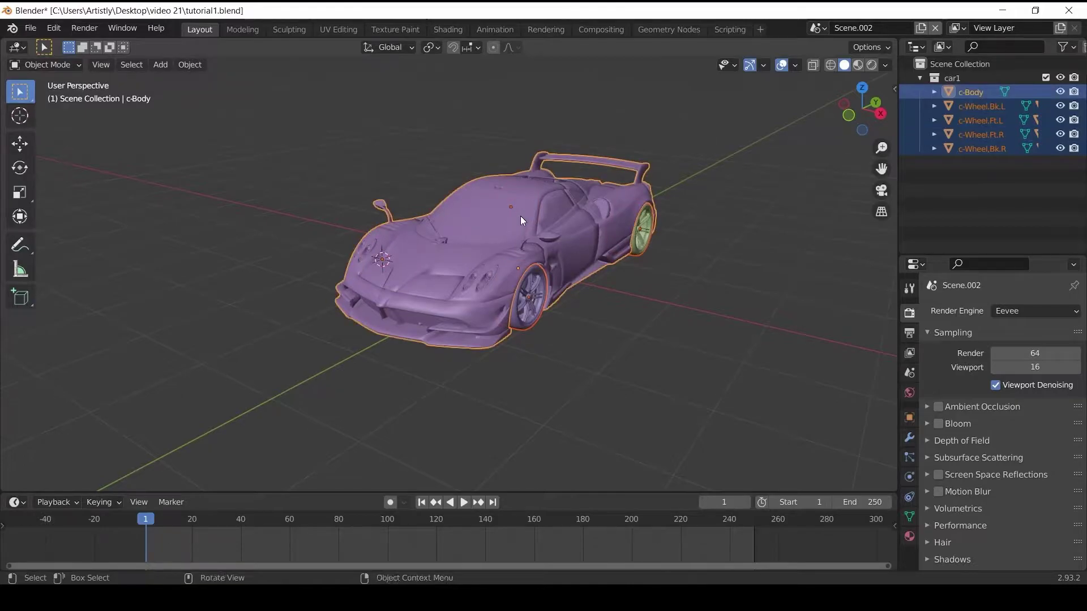
key(ctrl+p)
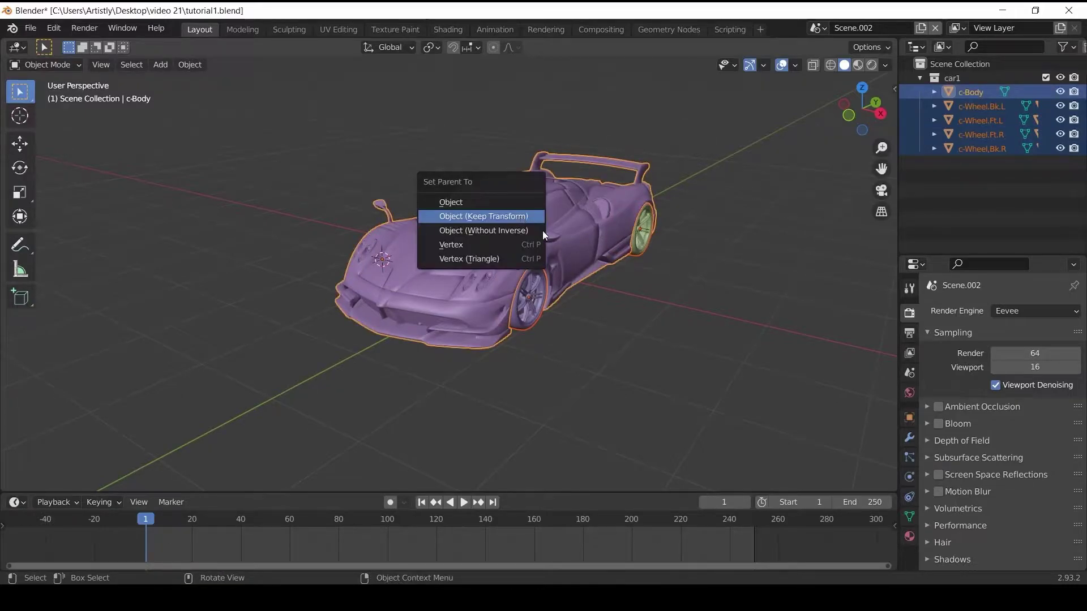
click(525, 218)
scroll(583, 244, up, 2)
middle_drag(592, 222, 568, 217)
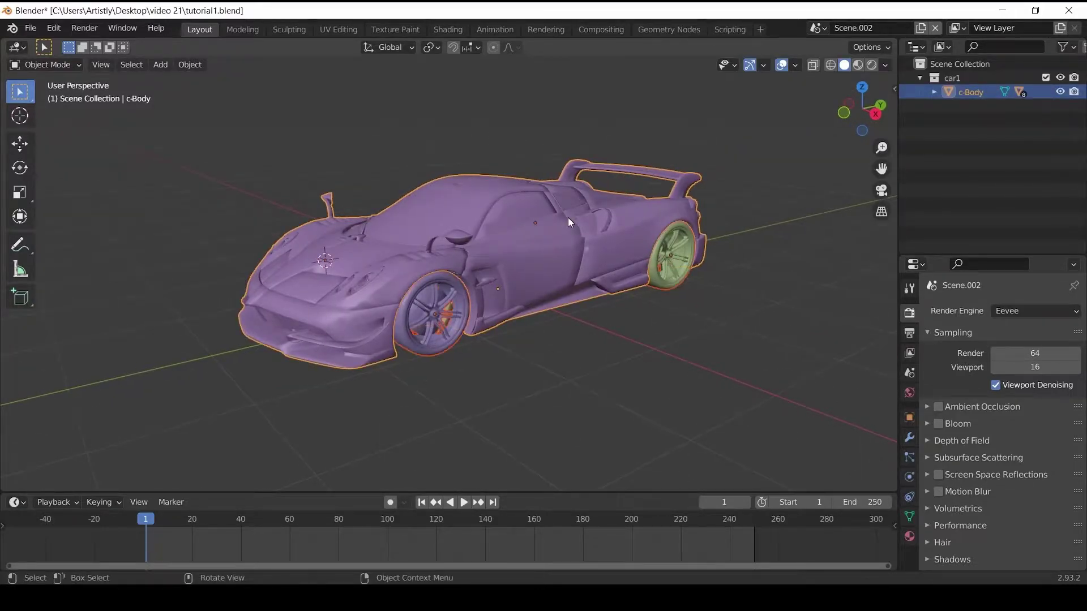
Step: Add a Car deformation rig and generate its animation controls from the Rigacar sidebar
key(shift+a)
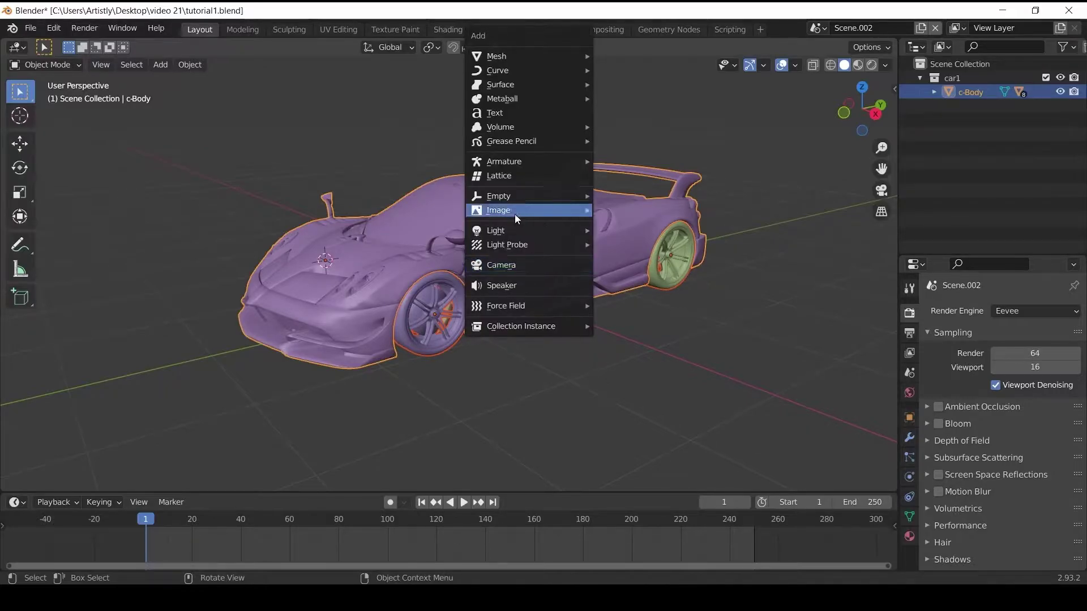
mouse_move(519, 158)
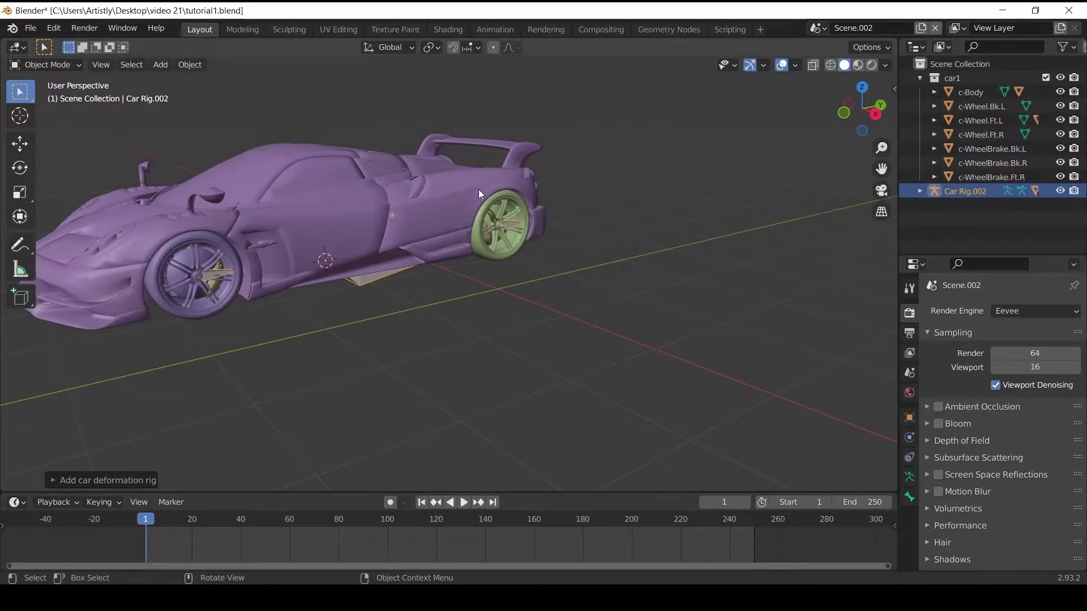
middle_drag(478, 194, 550, 215)
key(n)
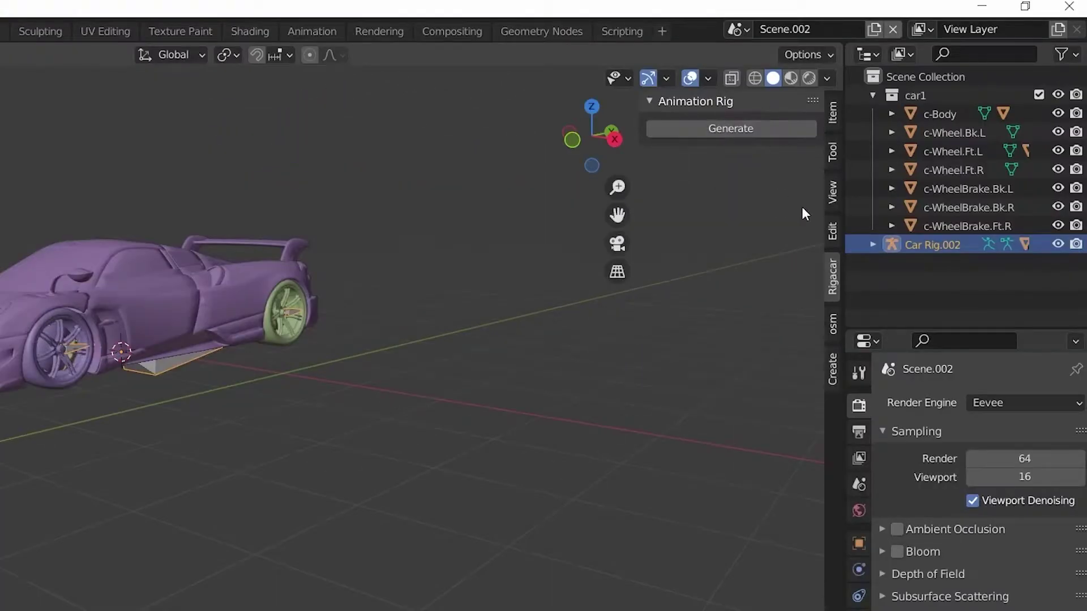
click(721, 127)
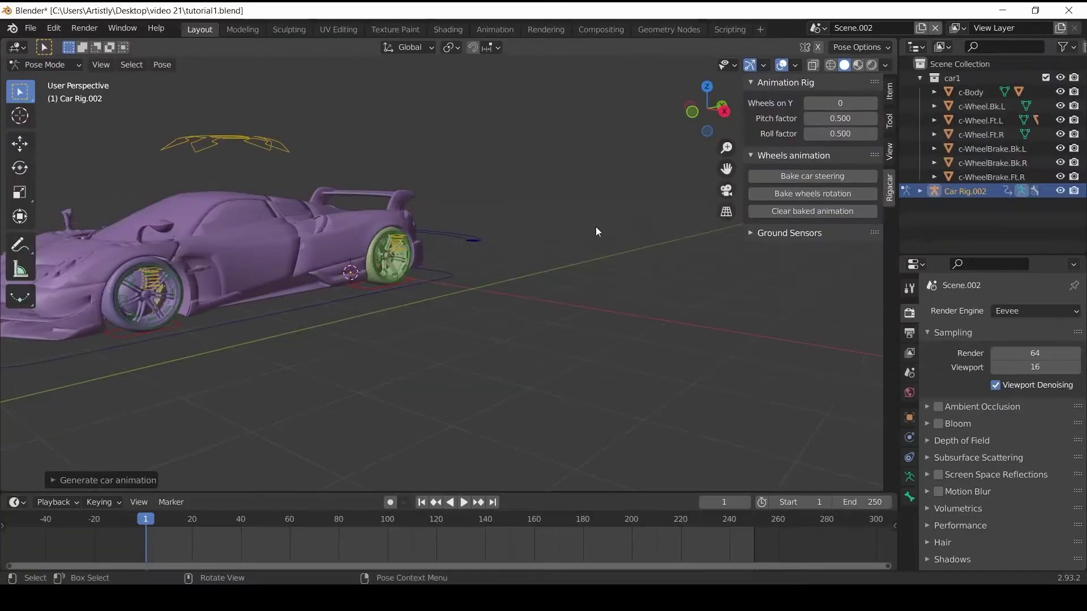
mouse_move(449, 244)
middle_down()
mouse_move(442, 259)
mouse_move(471, 256)
middle_up()
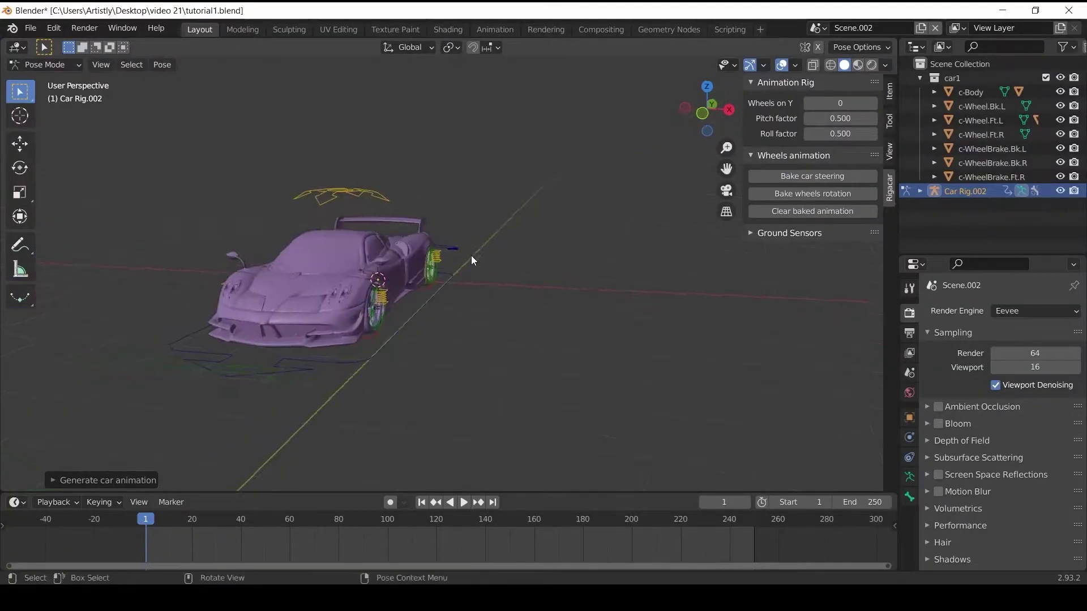
Step: Try moving the front-left wheel damper control, cancel it, and hide the sidebar
click(257, 326)
key(g)
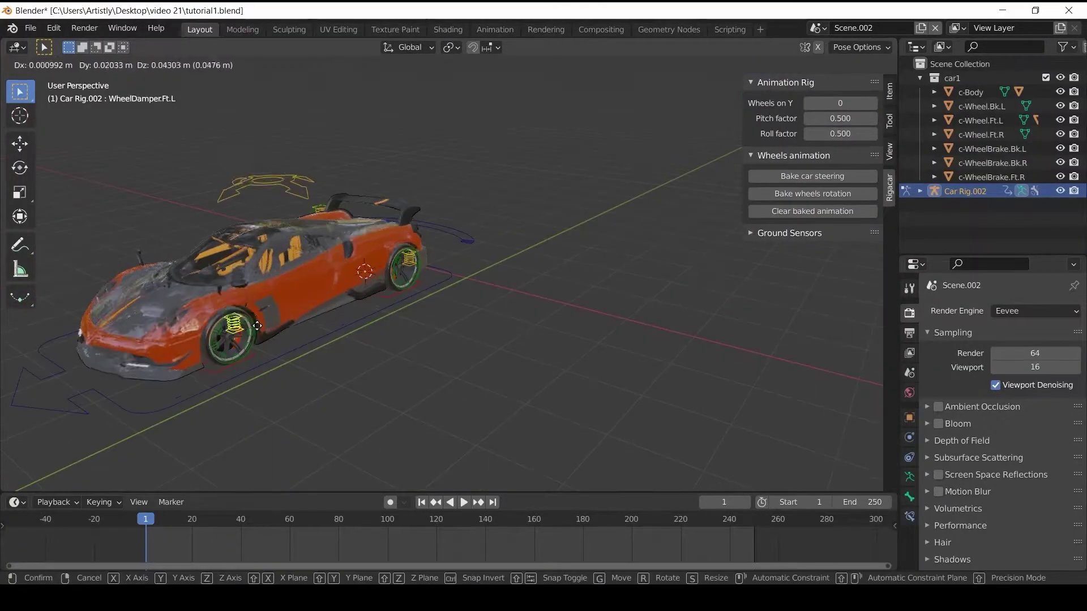
right_click(258, 316)
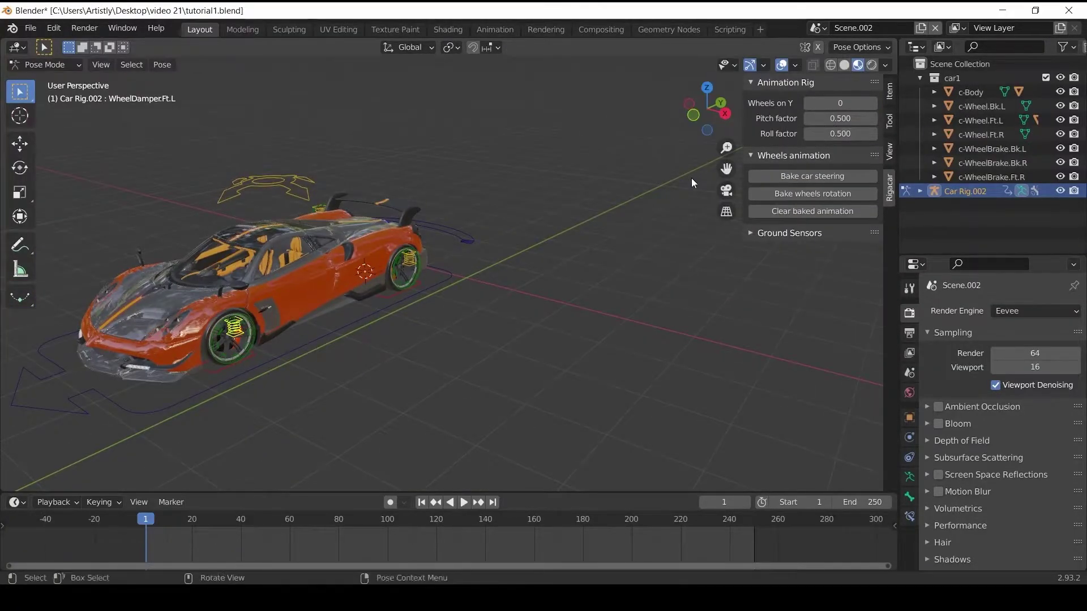
key(n)
middle_drag(508, 263, 504, 279)
Step: Add a NURBS path curve, NurbsPath.001, to the scene
key(shift+a)
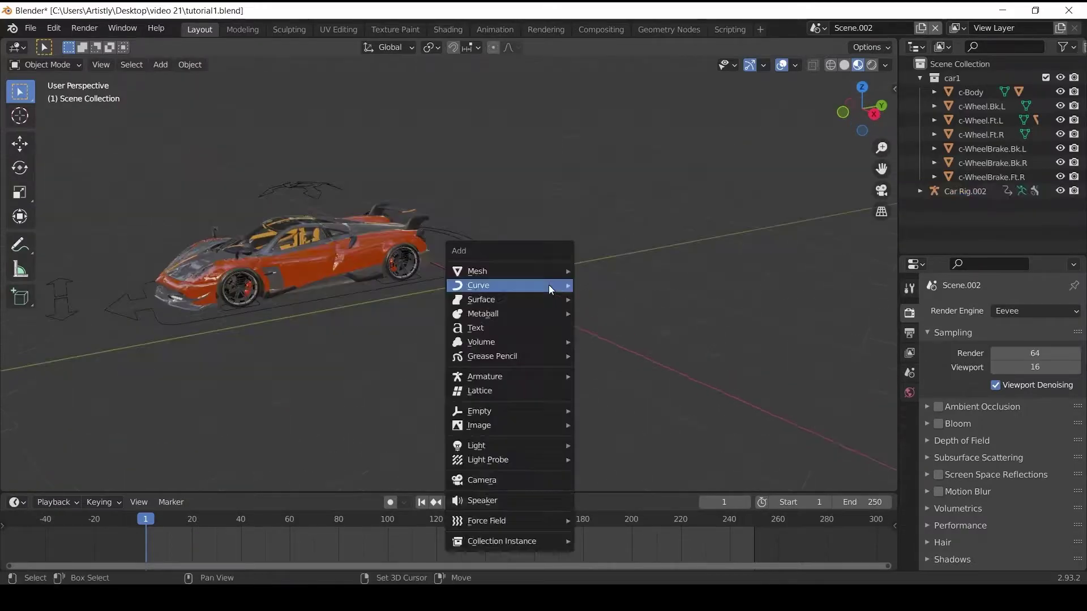
mouse_move(548, 284)
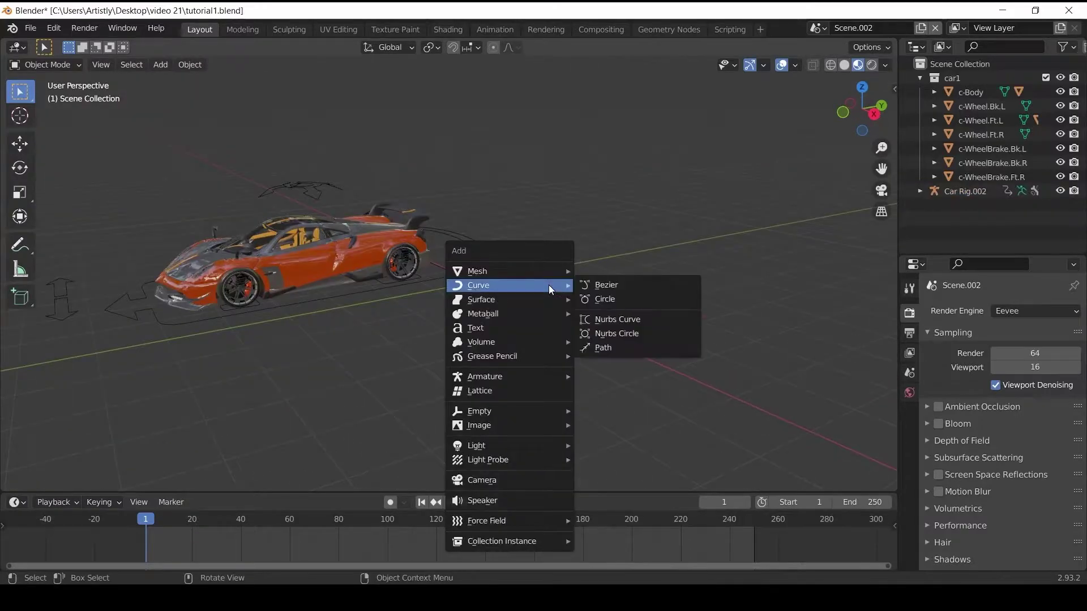
click(601, 347)
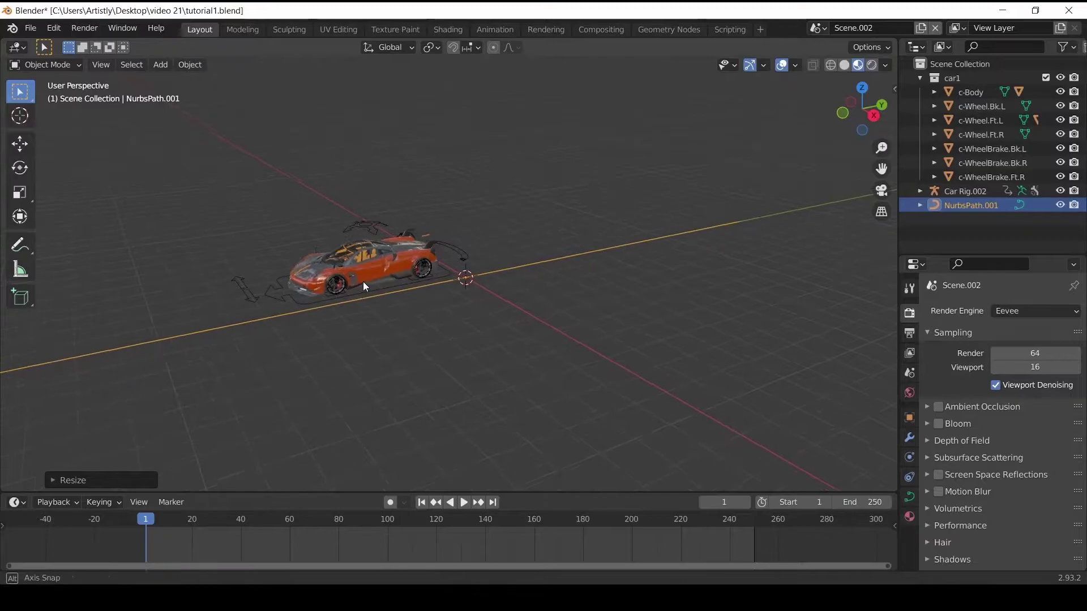
Step: Switch Car Rig.002 into Pose Mode and select its Root bone
click(378, 272)
click(48, 63)
click(69, 114)
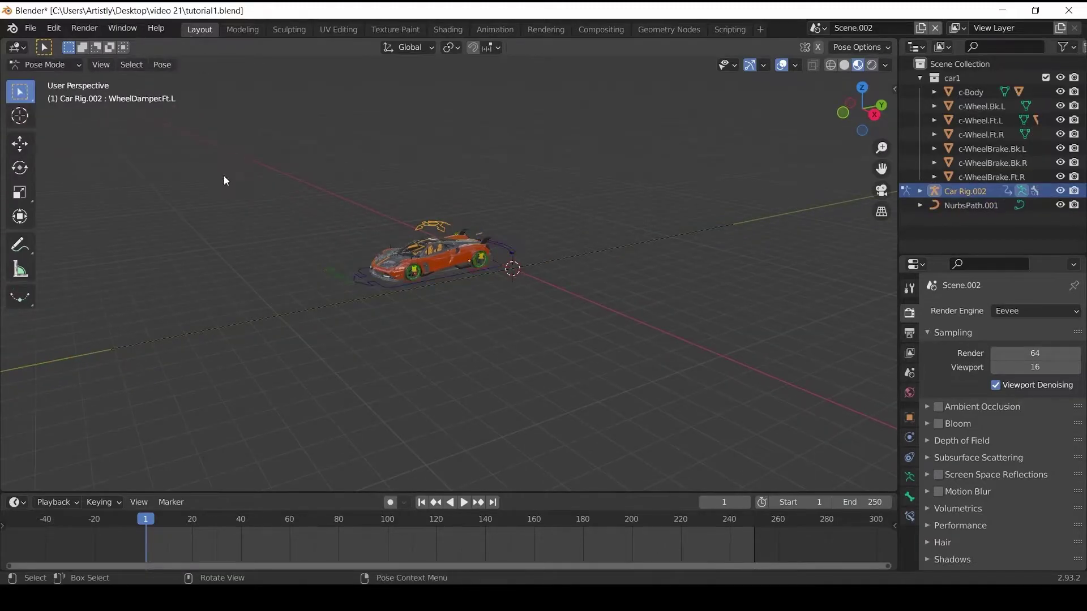
click(364, 278)
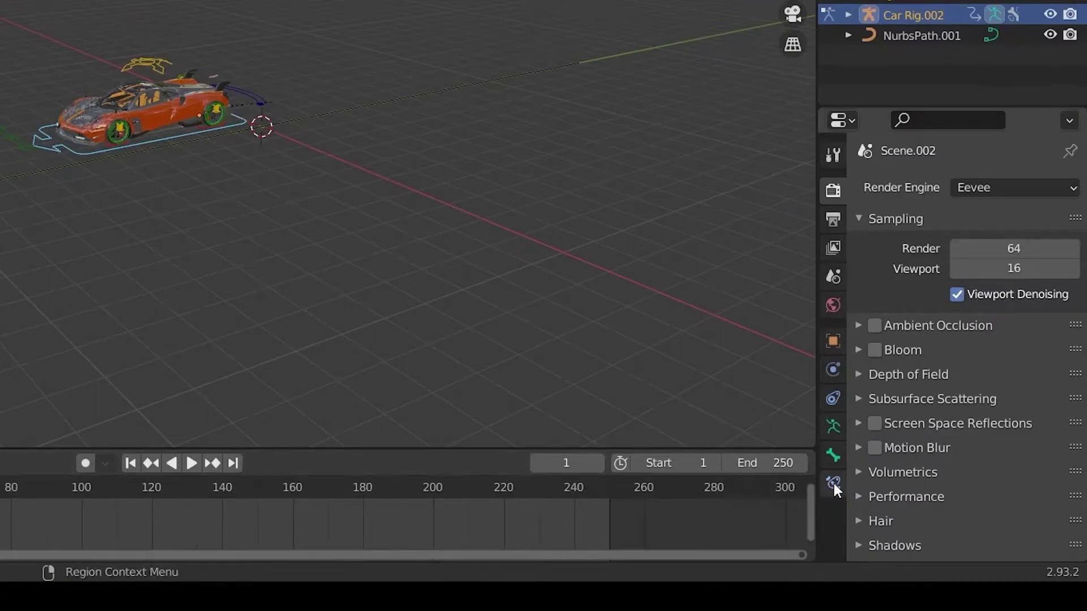
Step: Give the Root bone a Follow Path constraint targeting NurbsPath.001, with Fixed Position enabled
click(833, 482)
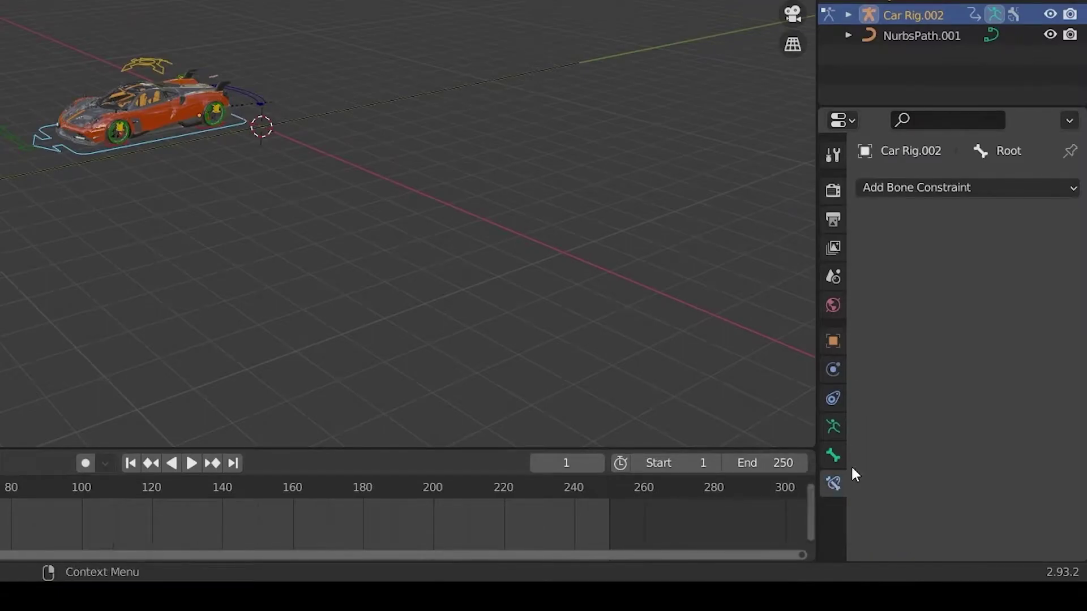
click(974, 188)
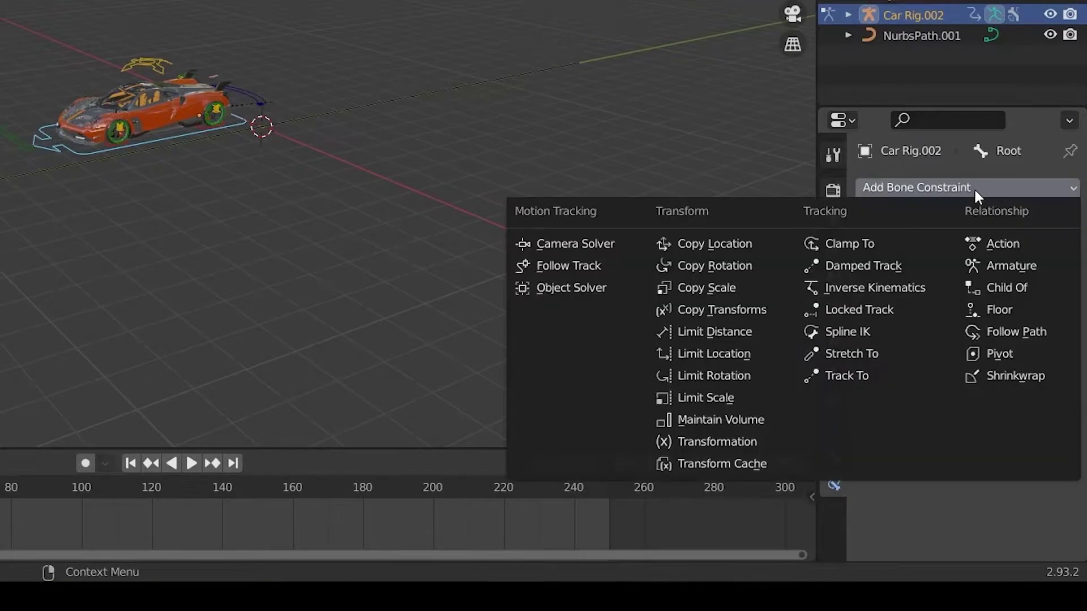
click(999, 328)
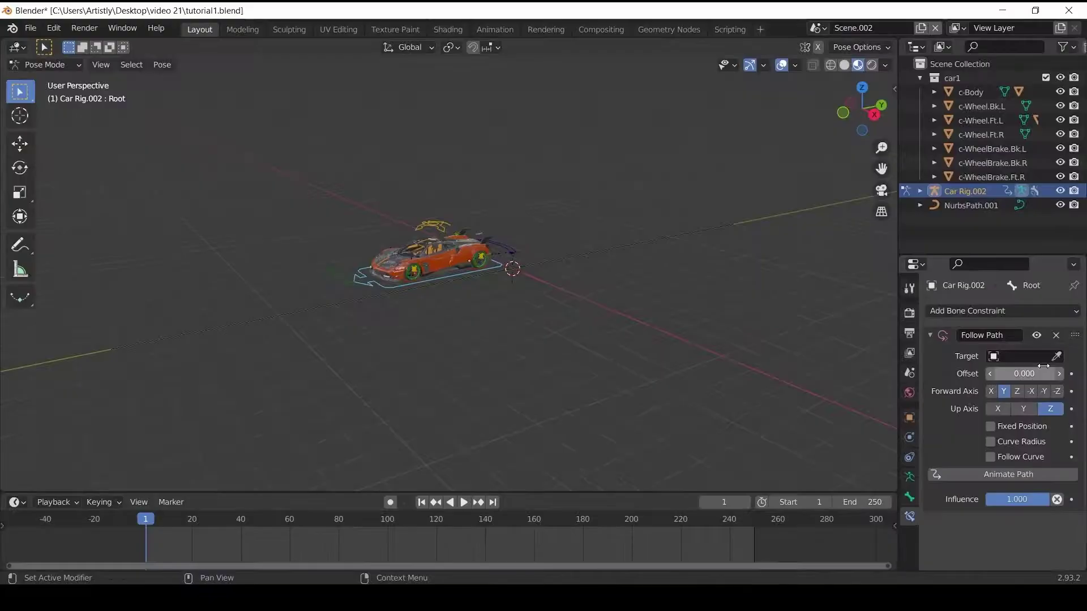
click(1044, 252)
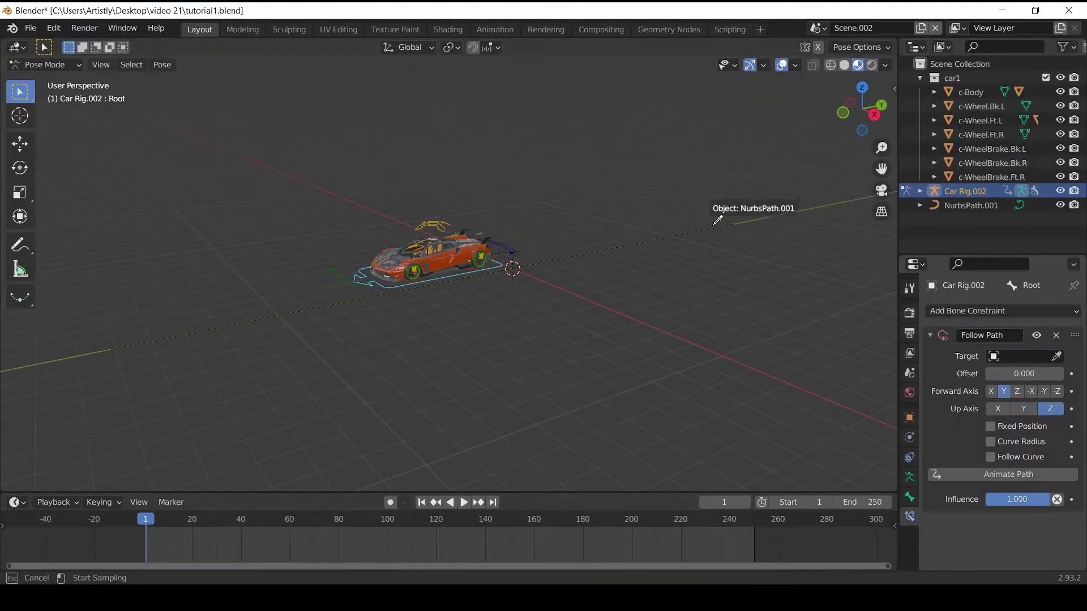
click(713, 225)
scroll(708, 308, down, 2)
drag(1039, 373, 988, 373)
click(991, 427)
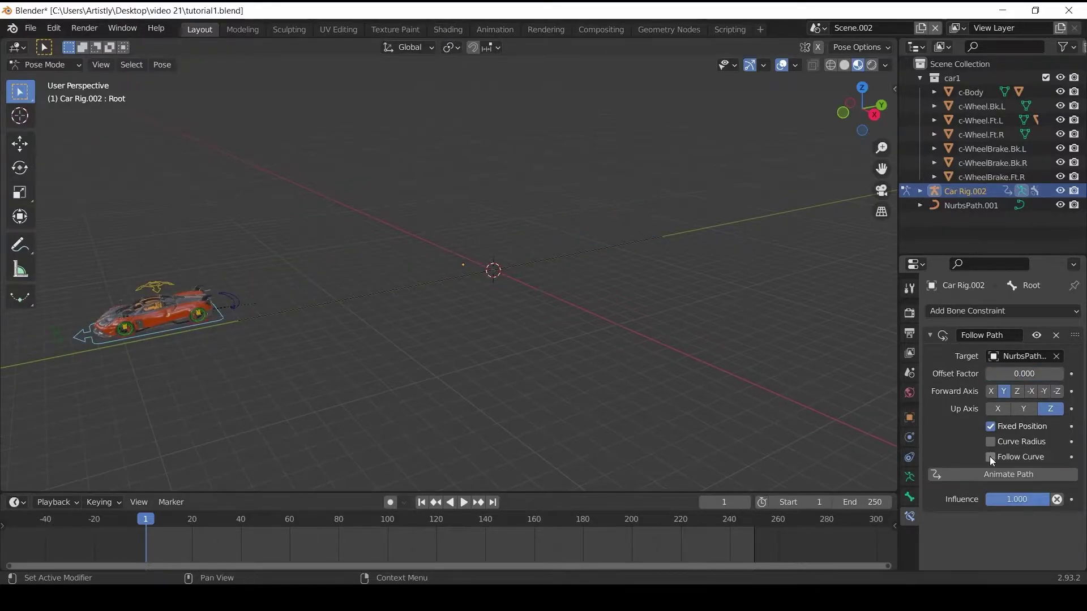
Step: Keyframe Offset Factor from 0 at frame 1 to 1.000 at frame 100, then play from the start
key(KP_7)
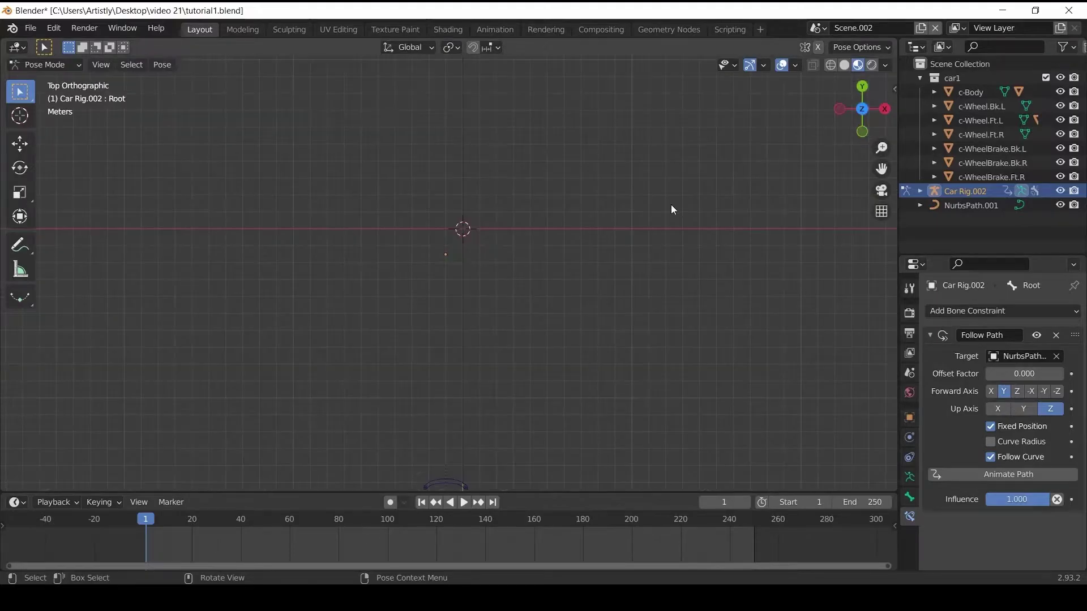
drag(696, 493, 727, 424)
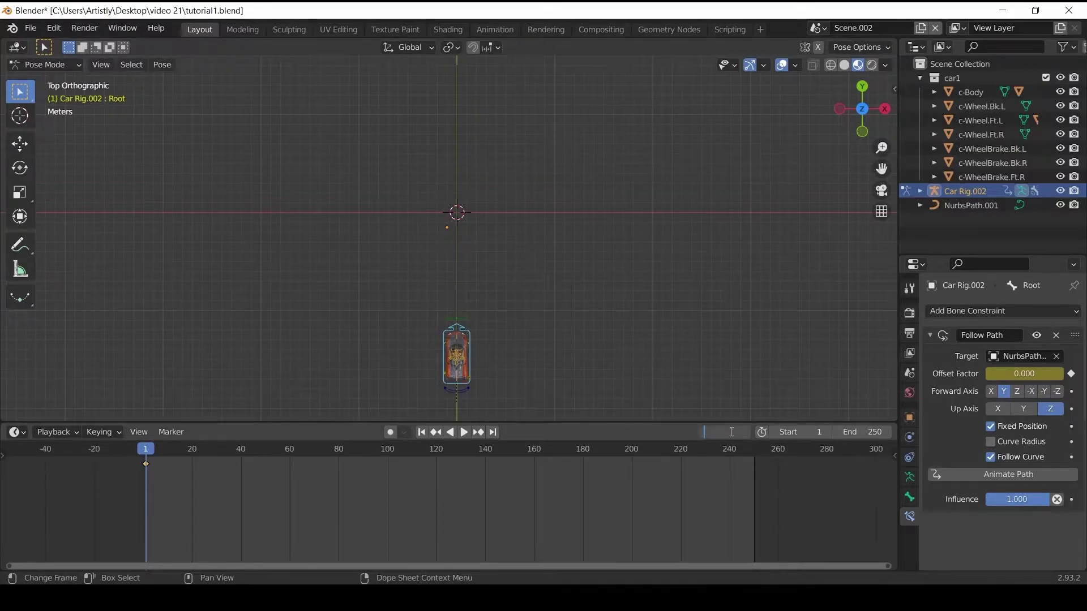
key(Return)
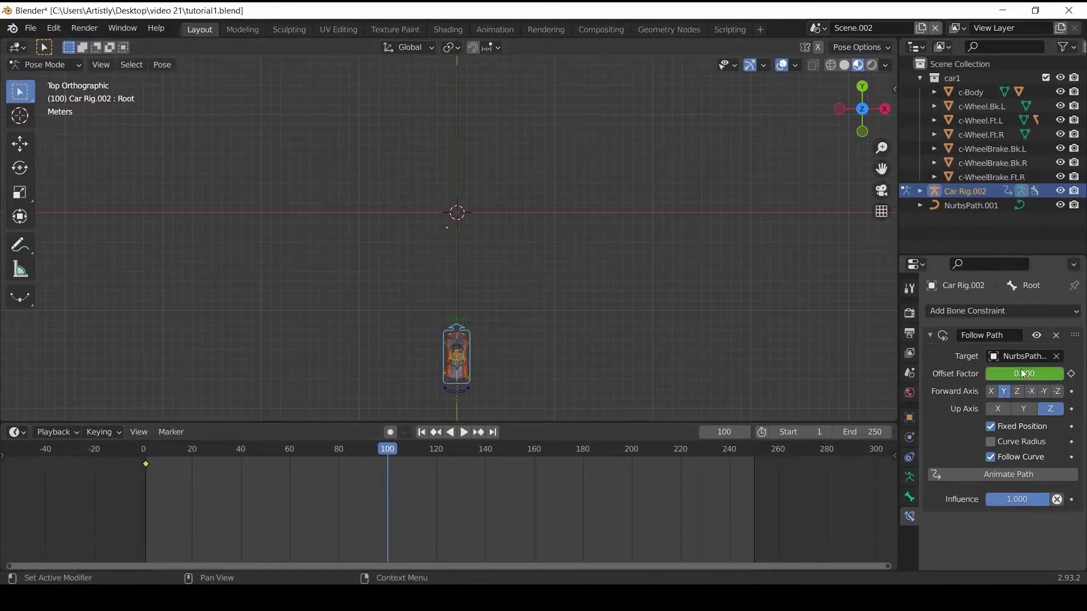
drag(1021, 373, 1061, 373)
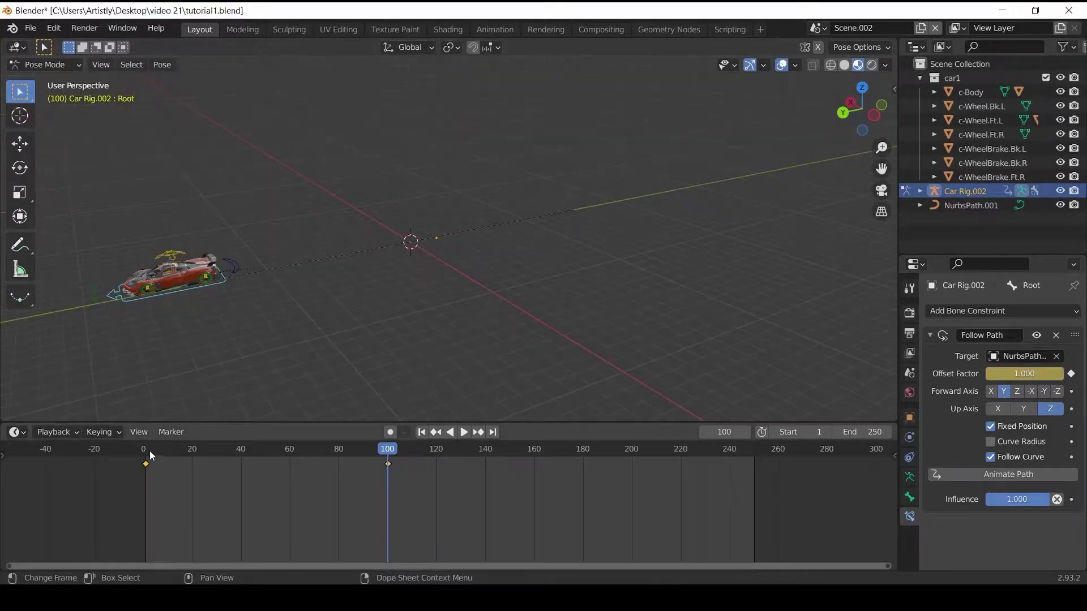
click(147, 451)
key(space)
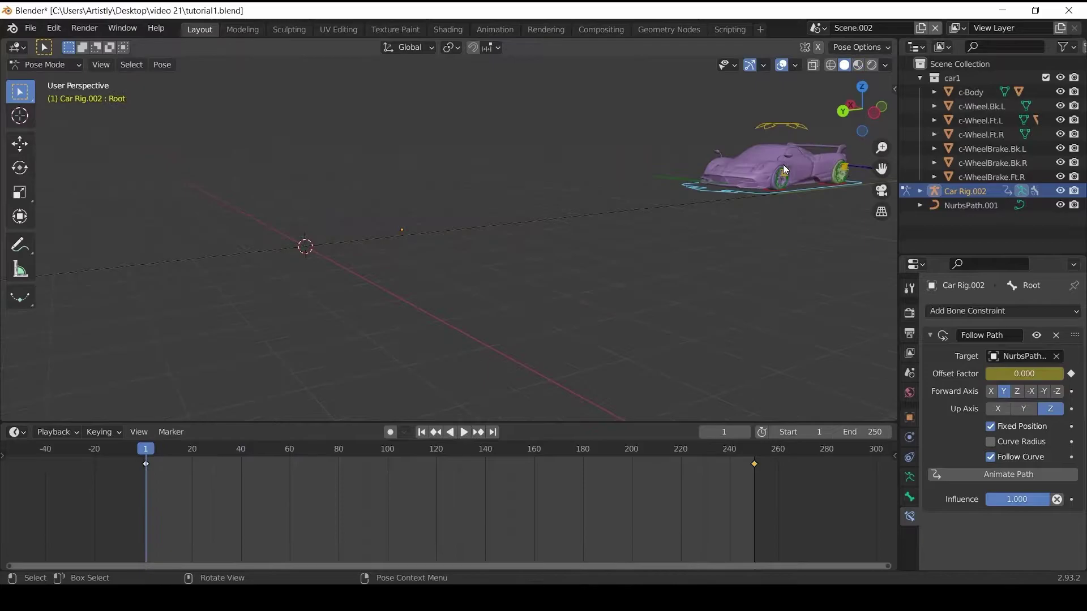
Step: Bake the Rigacar wheel rotation for frames 1–250 and play back to check the wheels
key(n)
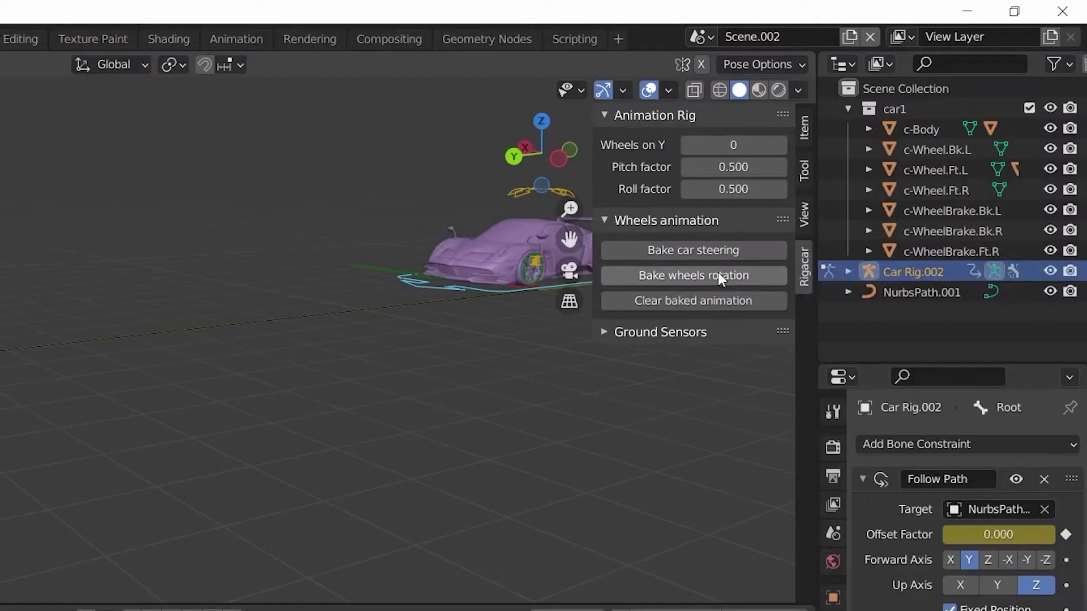
click(717, 275)
click(722, 383)
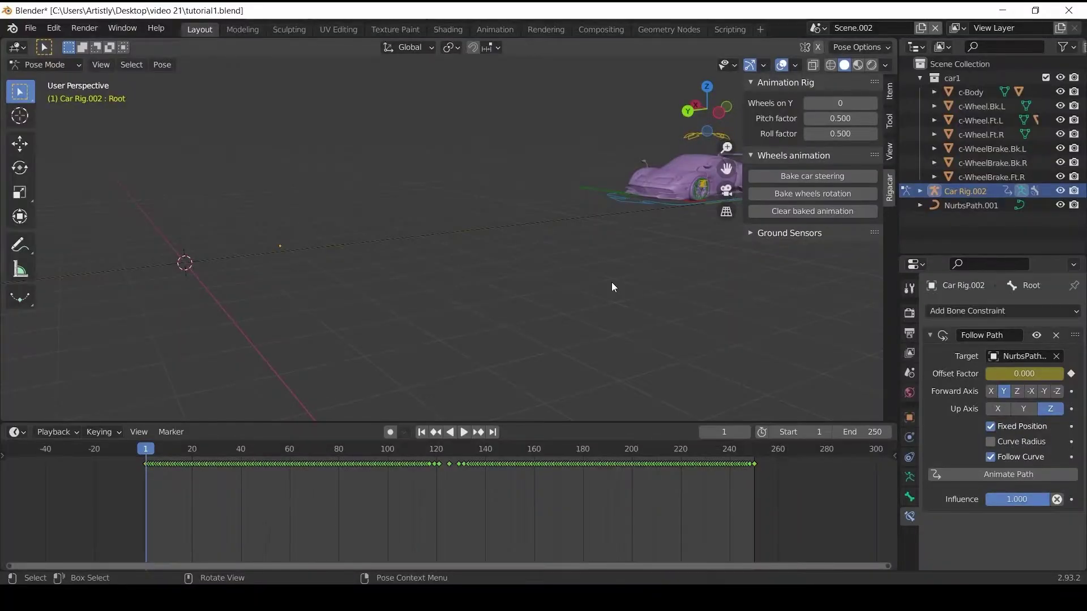
key(space)
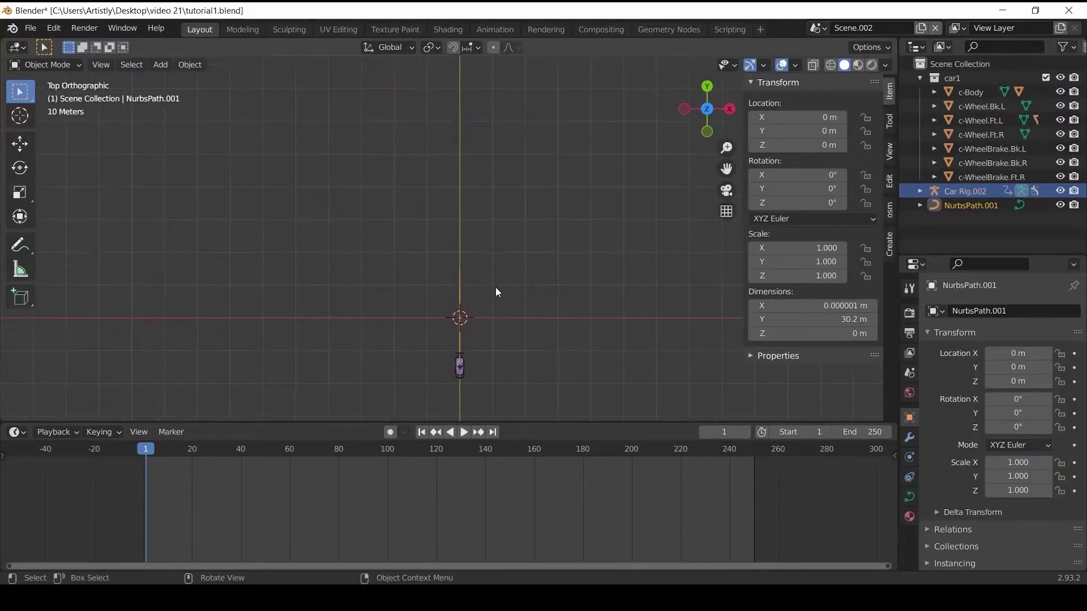
Step: In Edit Mode, extrude the path's end point forward along Y, then along X
key(Tab)
key(e)
key(y)
click(535, 196)
key(e)
key(y)
click(494, 155)
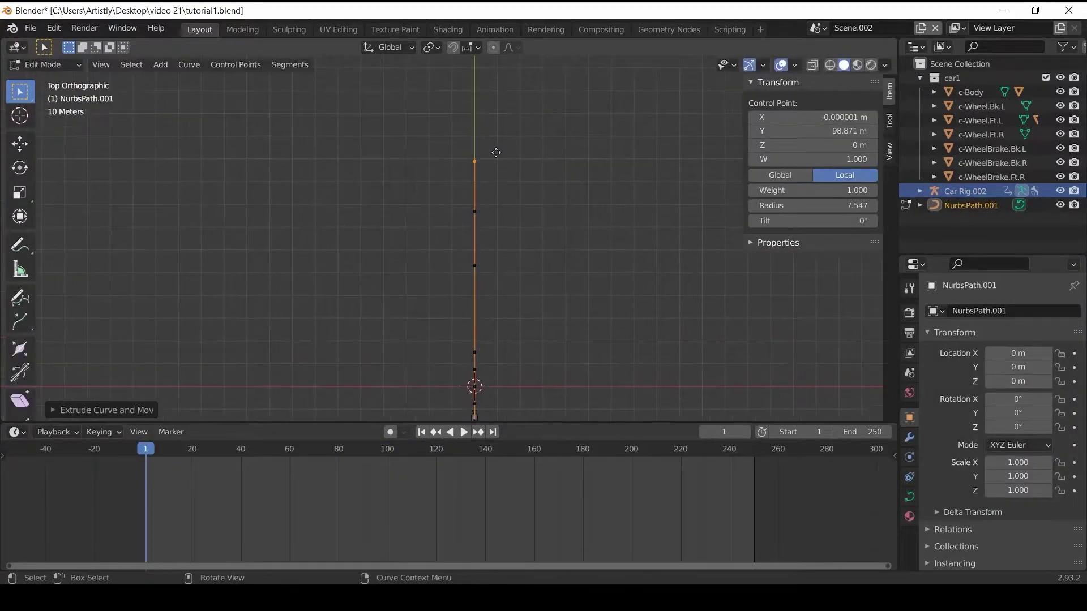
Step: Extrude another path point to the left and slide the end point along X
key(e)
key(x)
click(410, 199)
shift+middle_drag(410, 199, 538, 240)
key(e)
key(x)
scroll(268, 241, down, 4)
key(g)
key(x)
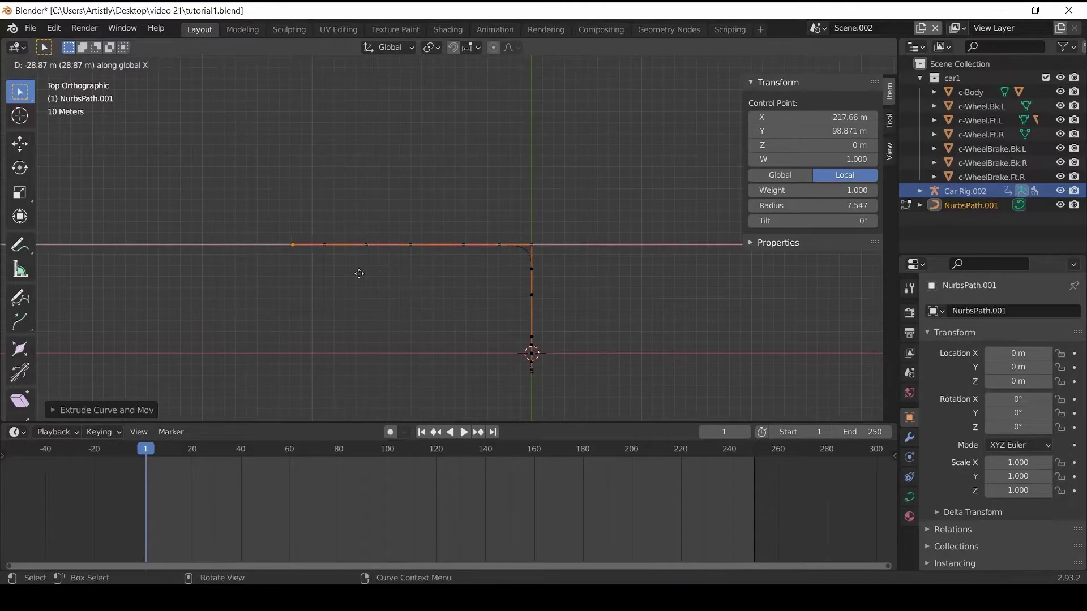
click(340, 243)
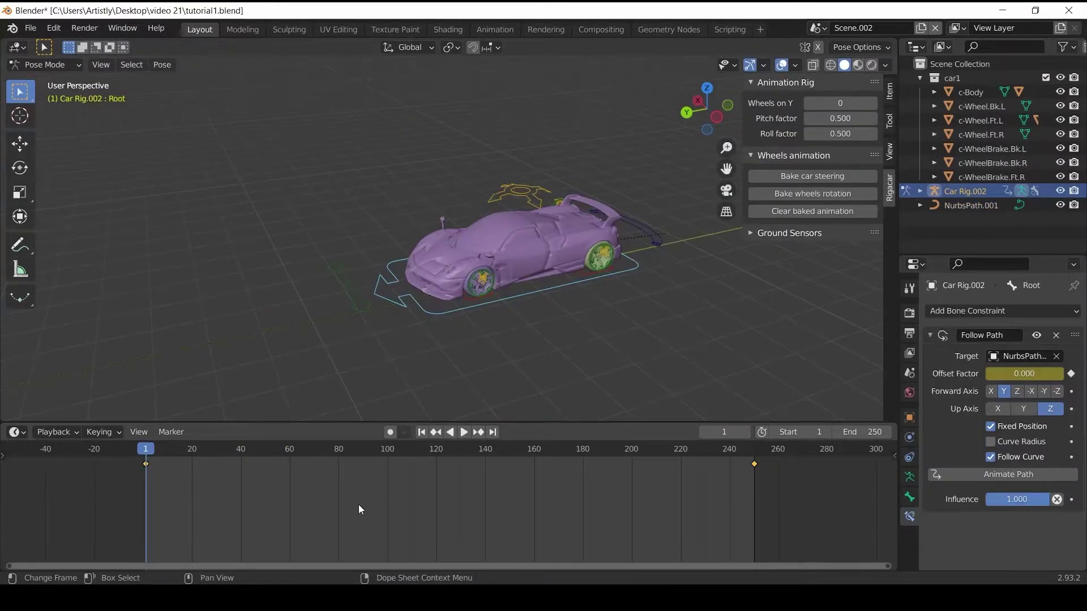
Step: Set the offset keyframes to Linear interpolation so the car moves at constant speed
right_click(346, 508)
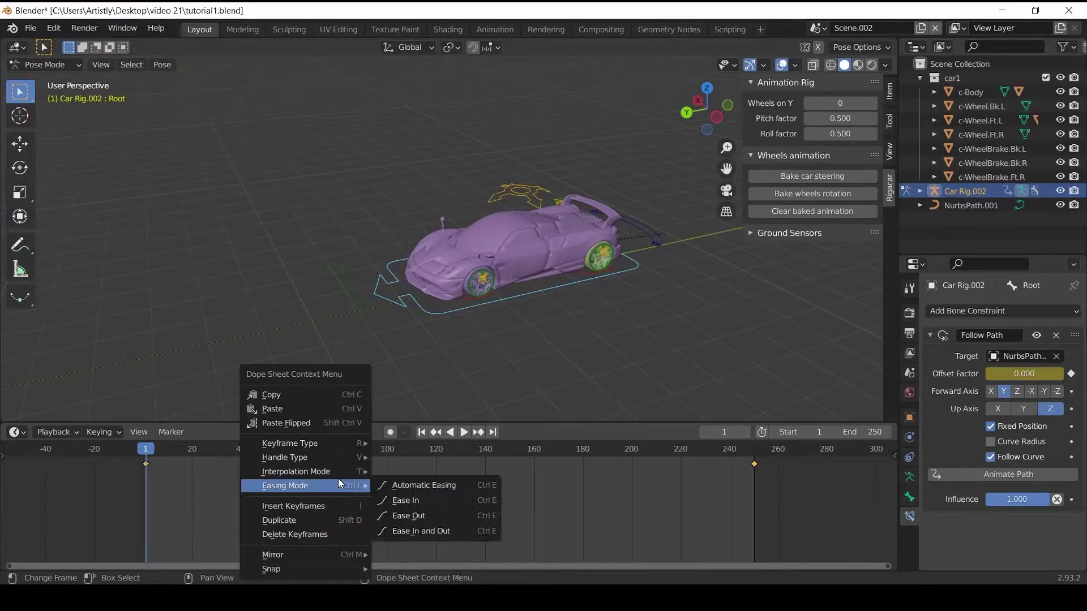
mouse_move(338, 475)
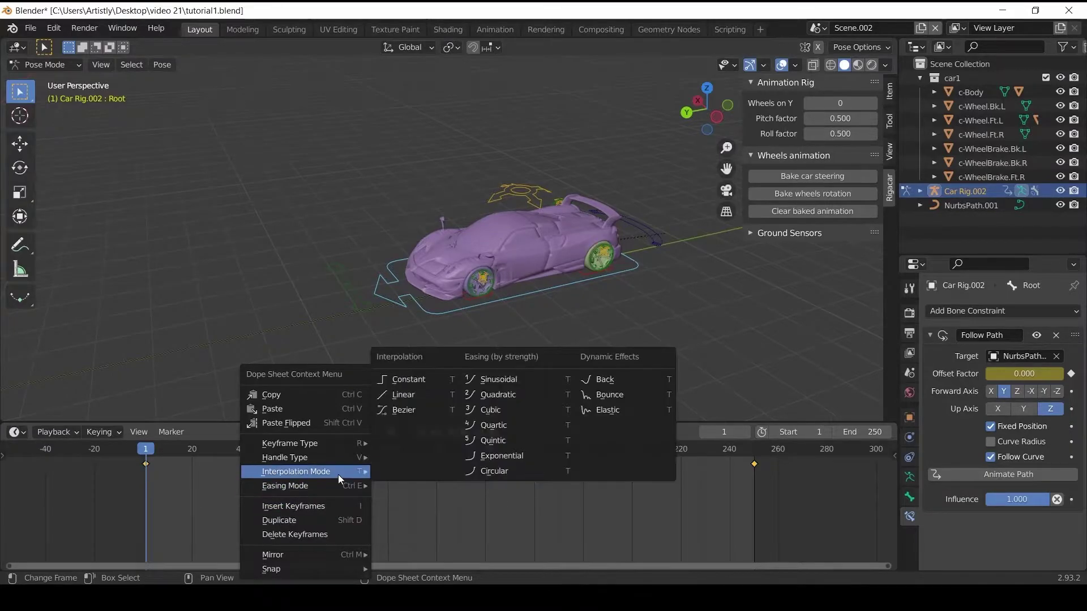
click(429, 393)
key(space)
middle_drag(510, 319, 305, 287)
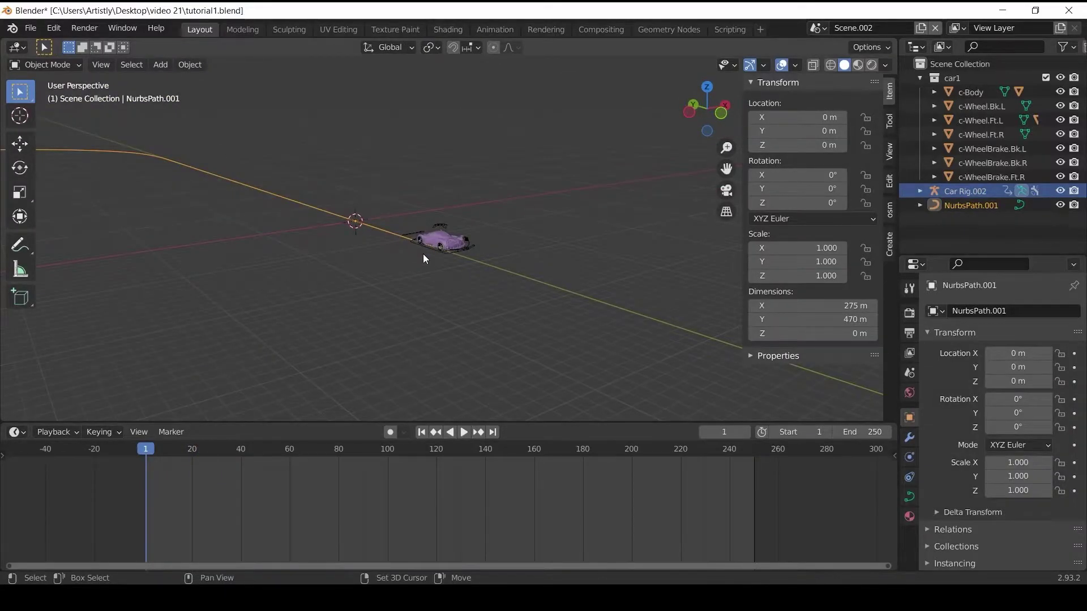
Step: Duplicate the path in place and name the copy roadPath
key(shift+d)
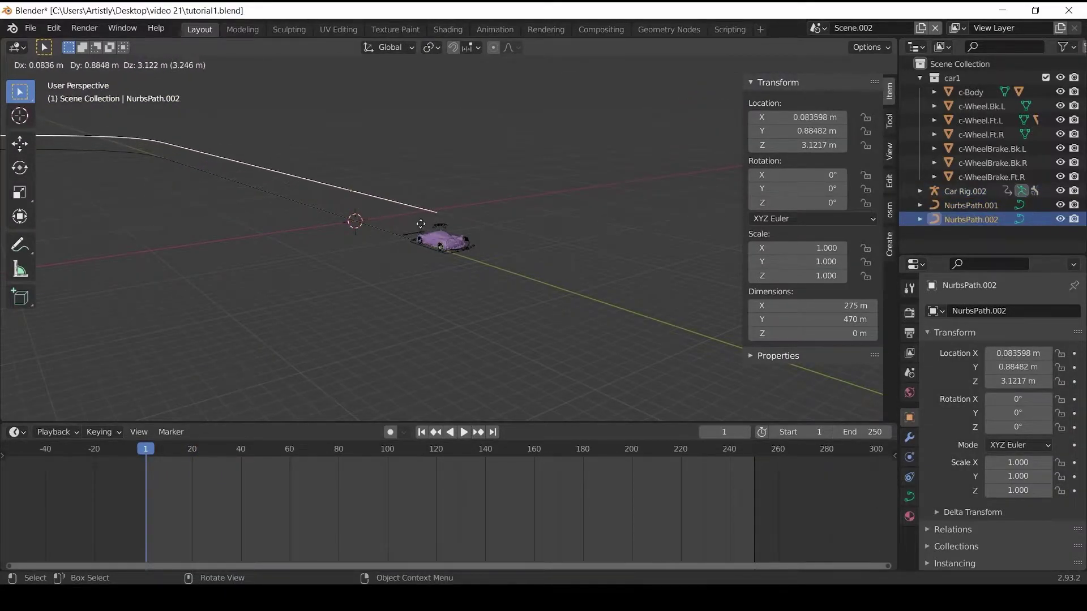
key(Escape)
double_click(983, 219)
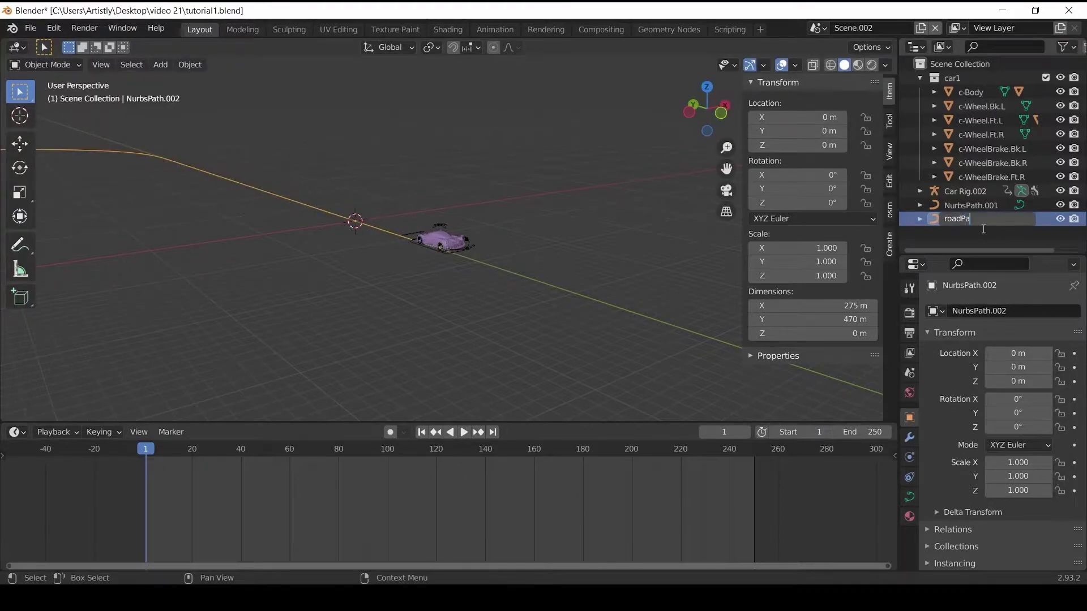
text(roadPath)
key(Return)
Step: Add a plane and stretch it 4.245 times along X
key(shift+a)
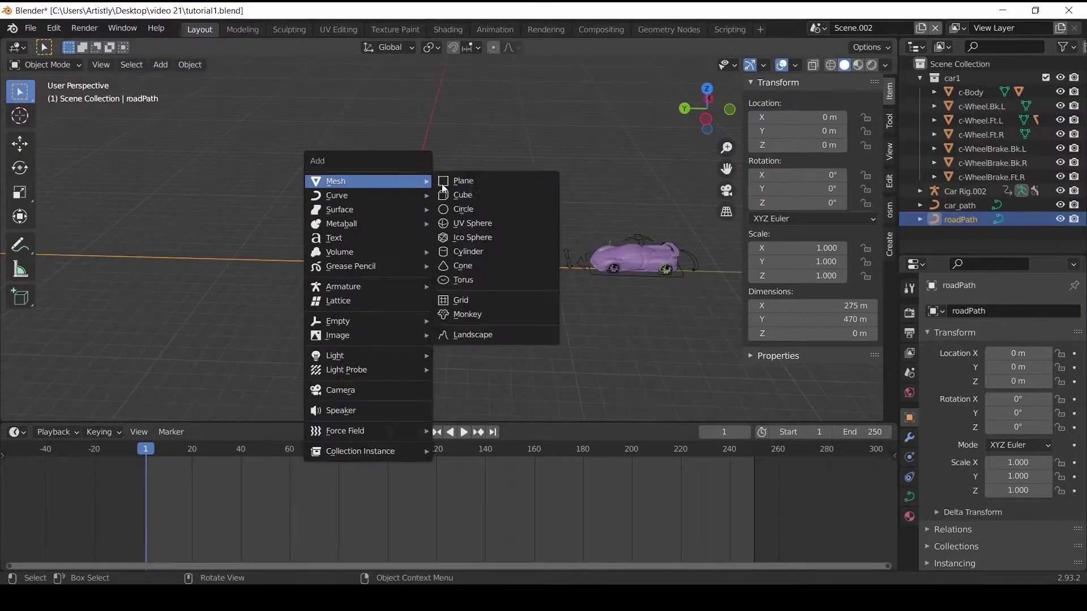
click(457, 180)
key(s)
key(x)
click(460, 377)
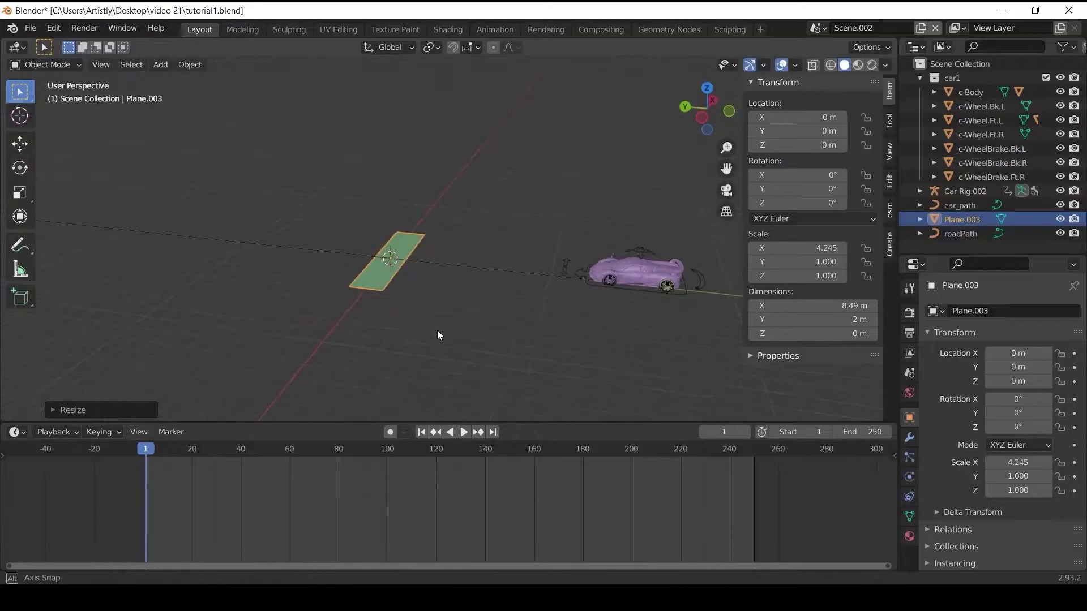
Step: Give the plane a new material whose Base Color is an Image Texture loading road.jpg
click(909, 438)
click(836, 521)
click(958, 285)
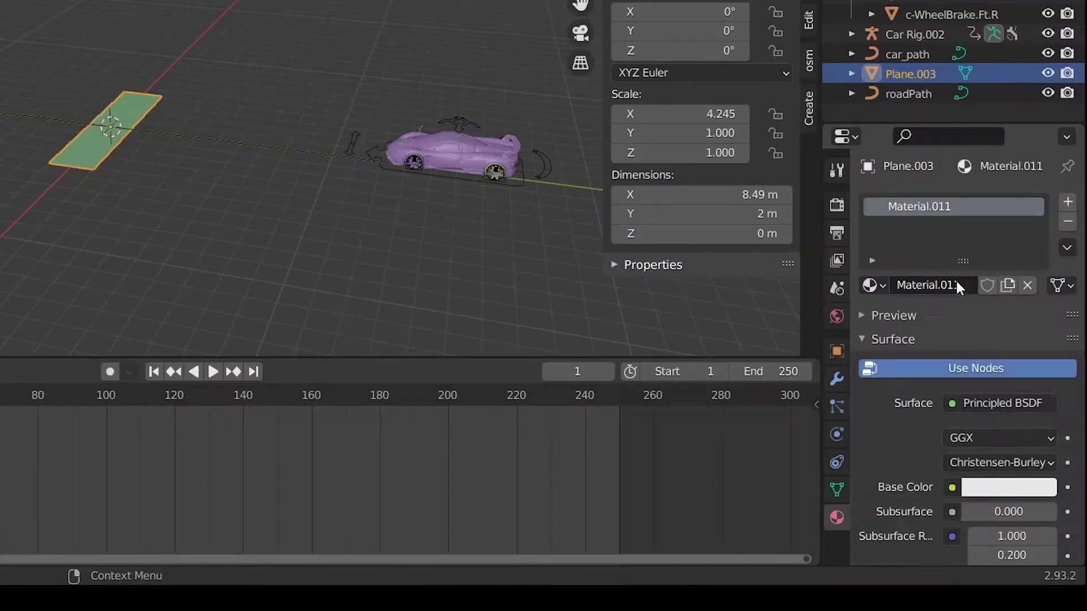
click(955, 489)
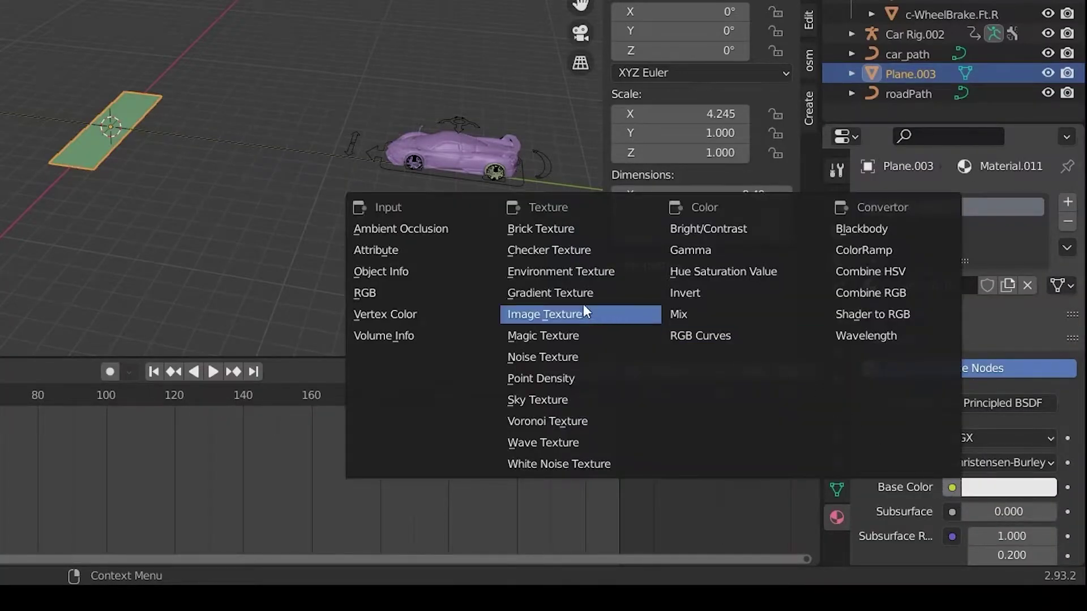
click(562, 313)
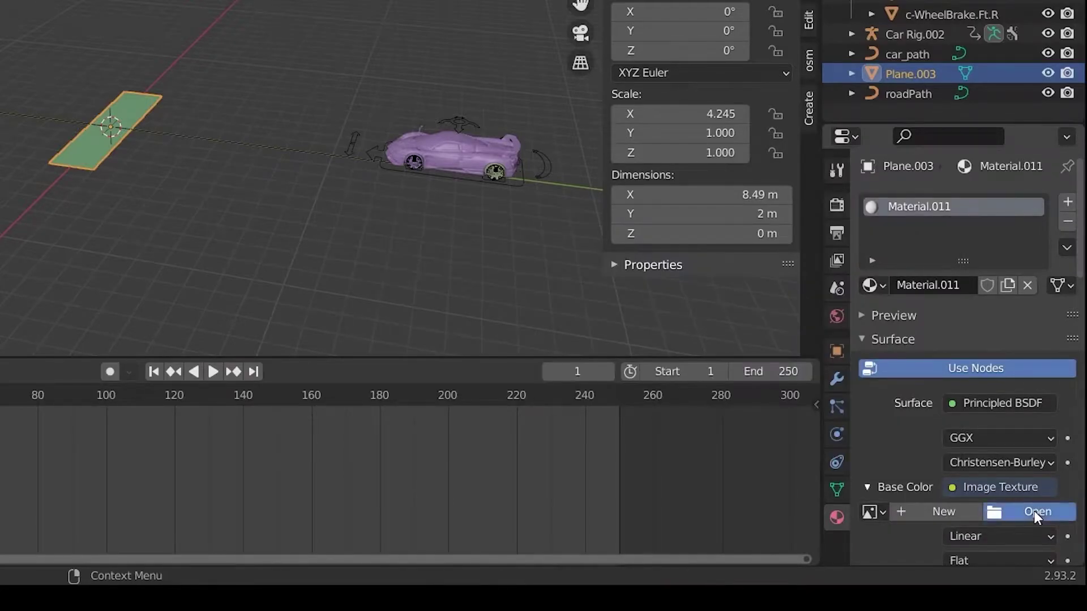
click(1033, 510)
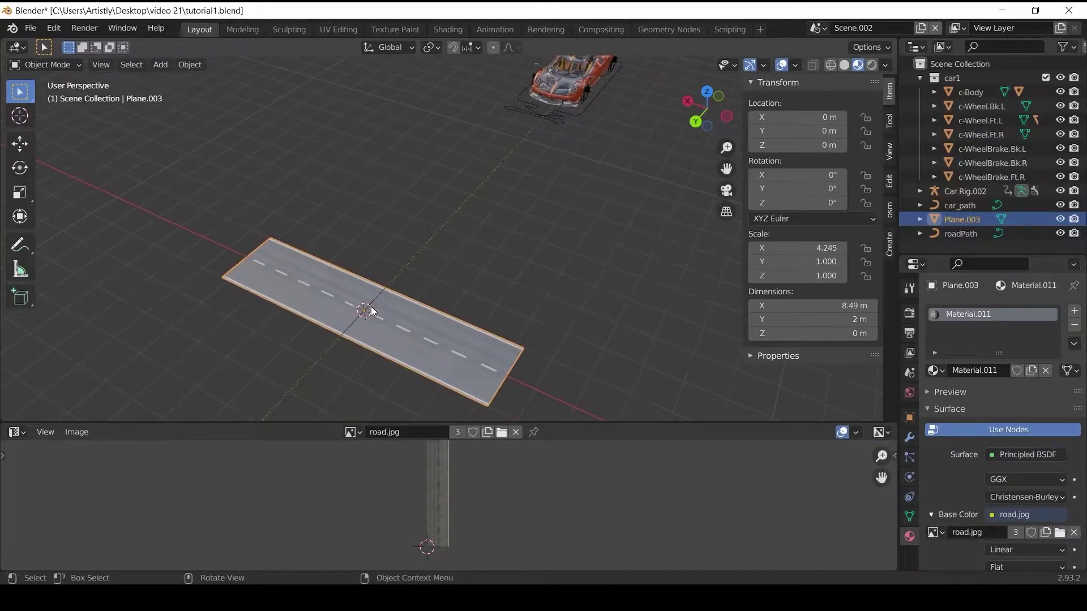
middle_drag(371, 307, 220, 301)
click(910, 439)
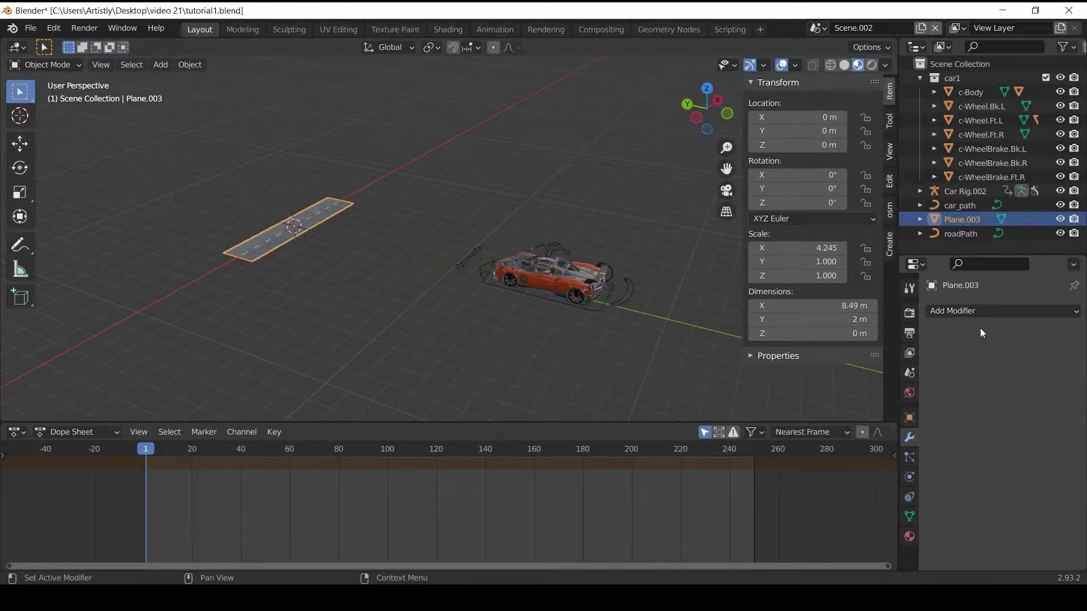
Step: Add an Array modifier and a Curve modifier targeting roadPath to the road plane
click(997, 312)
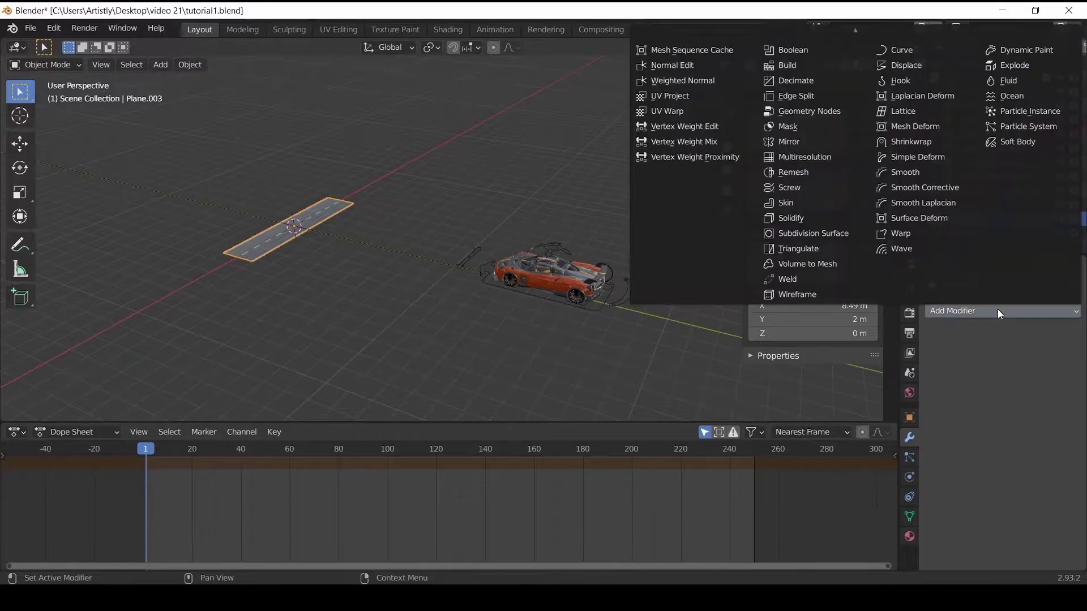
scroll(821, 85, up, 2)
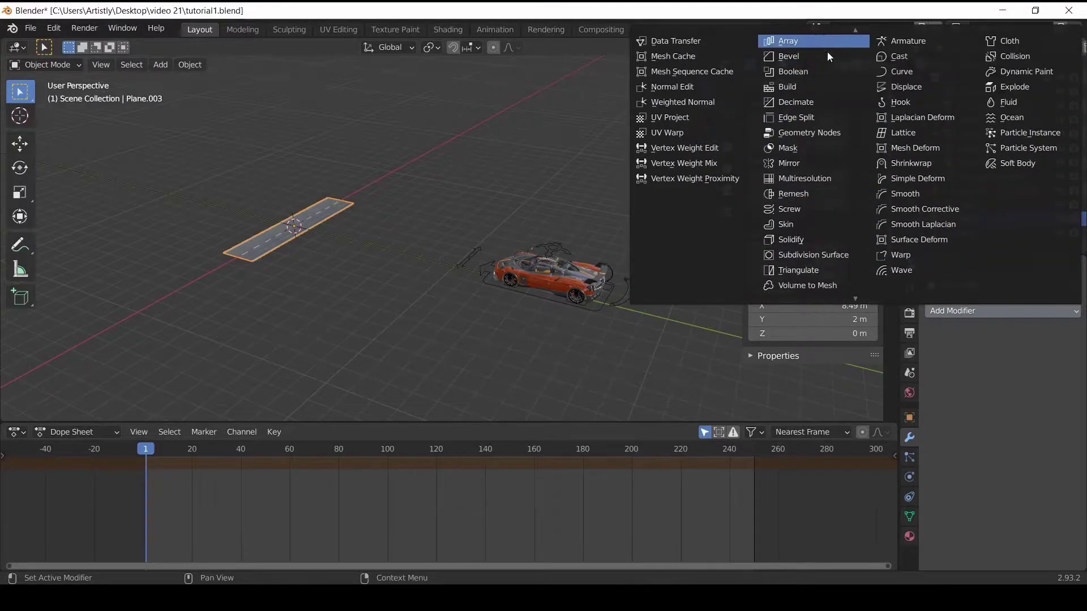
click(822, 39)
click(1048, 314)
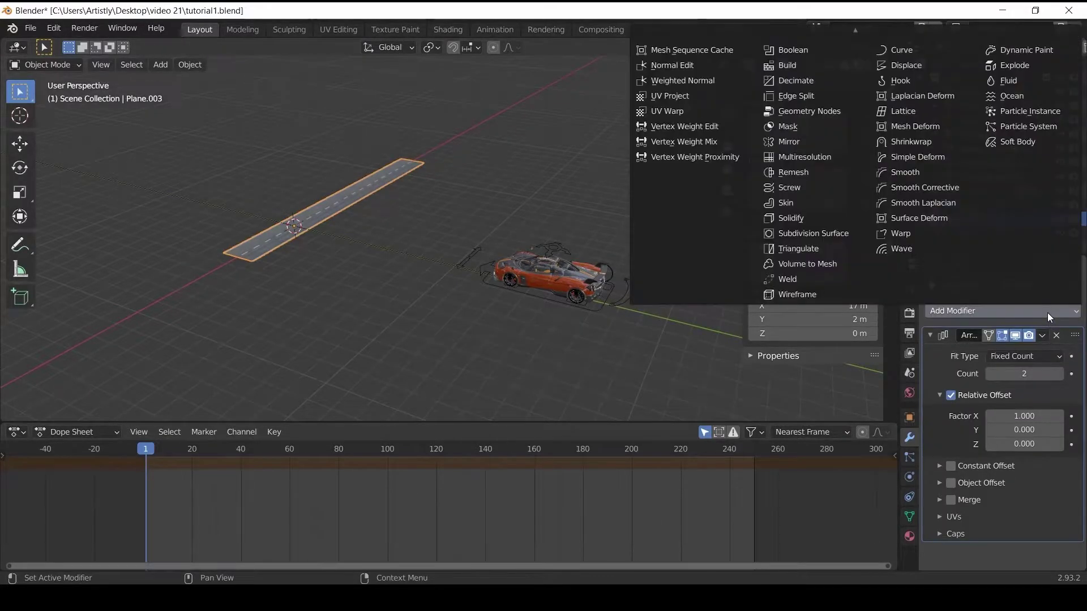
click(922, 48)
scroll(988, 419, down, 2)
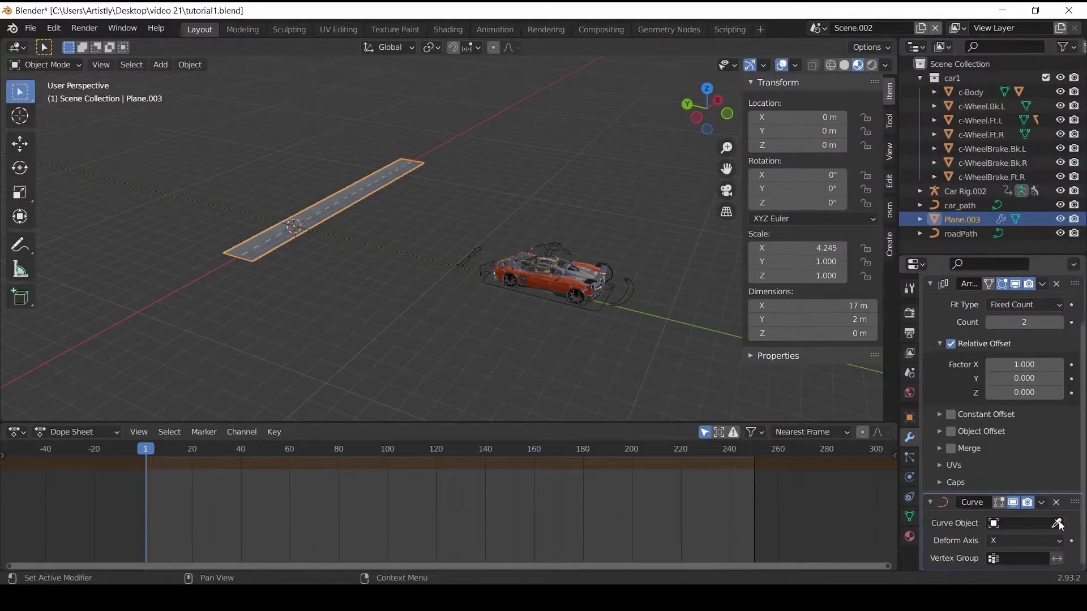
click(959, 233)
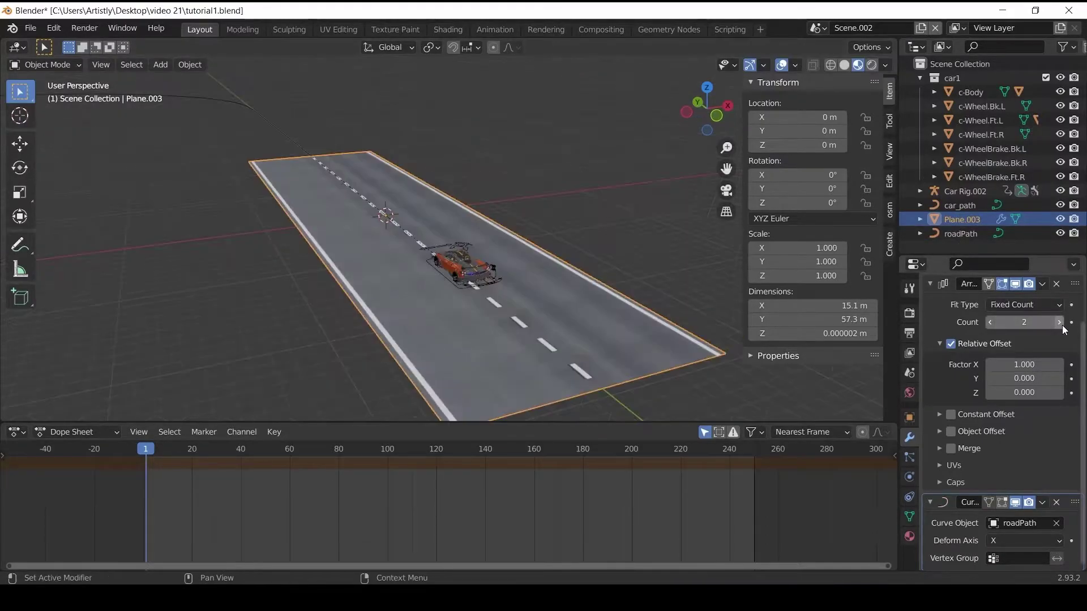
Step: Raise the Array modifier's copy count, entering 20
click(1061, 324)
click(1062, 325)
click(1062, 325)
double_click(1033, 325)
text(20)
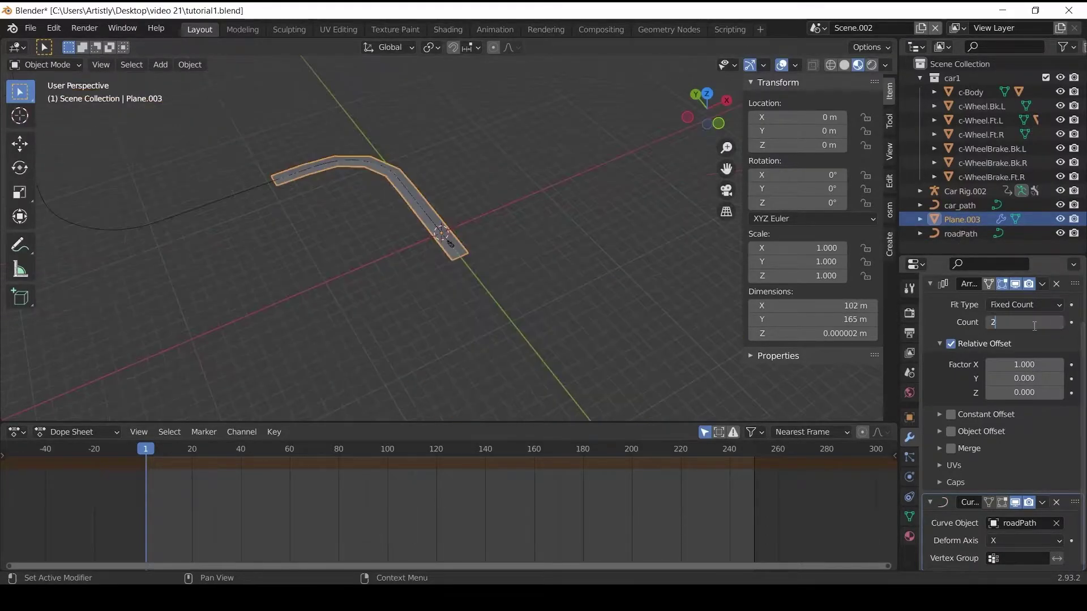
key(Return)
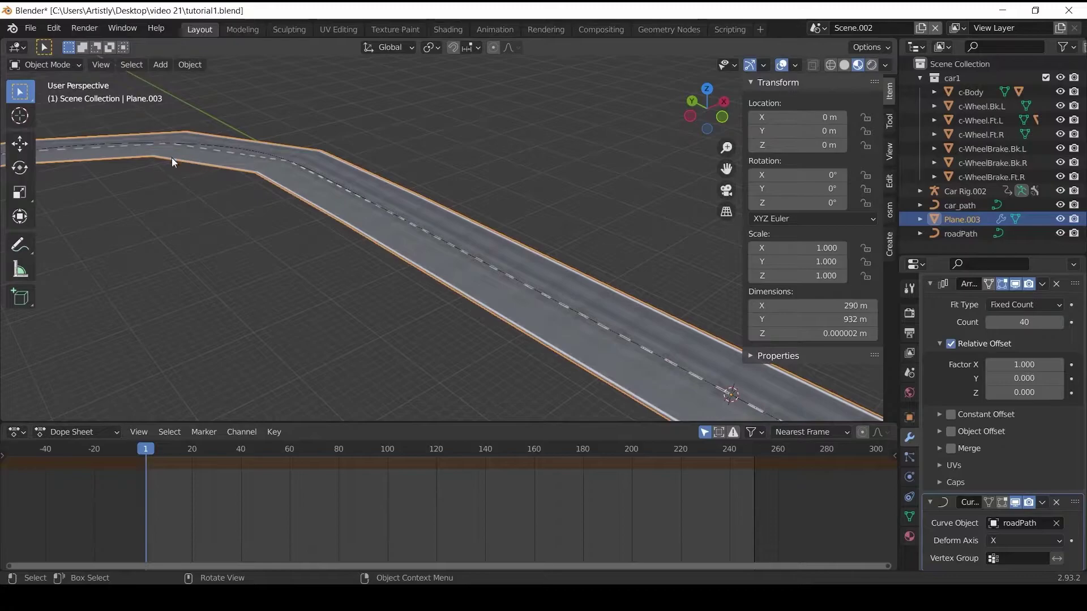
middle_drag(170, 162, 583, 266)
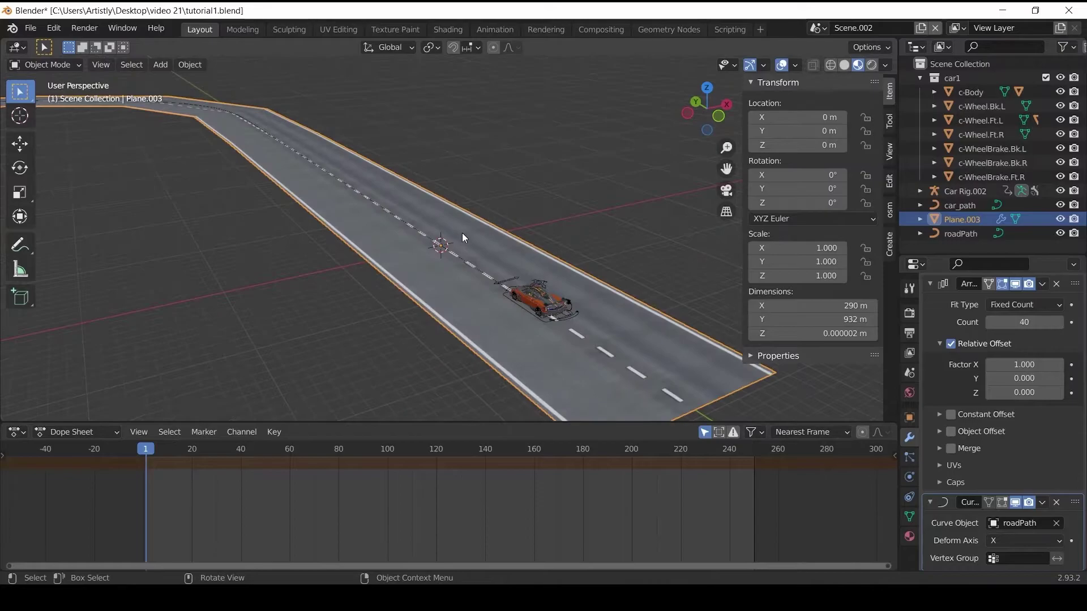
Step: In Edit Mode, add 33 loop cuts across the road plane
key(Tab)
key(ctrl+r)
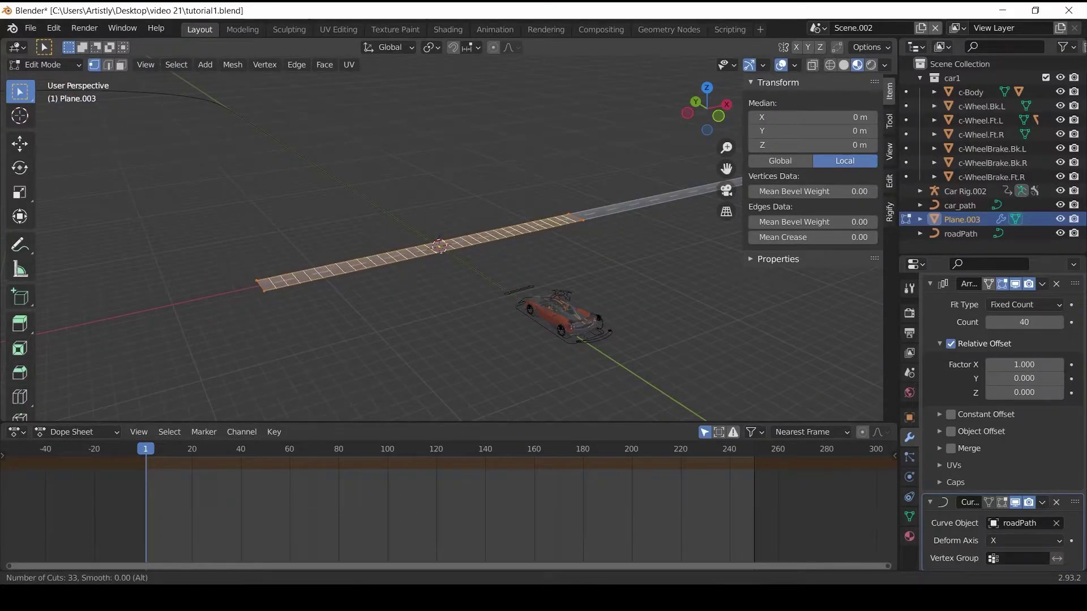
click(439, 246)
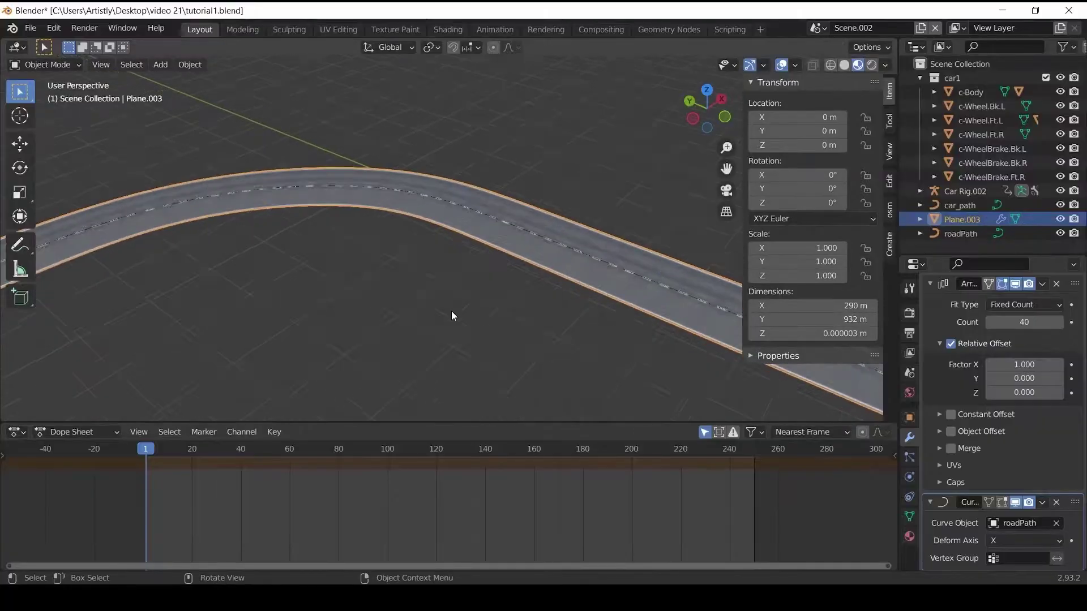
Step: Lower the car rig slightly along Z
middle_drag(450, 311, 303, 299)
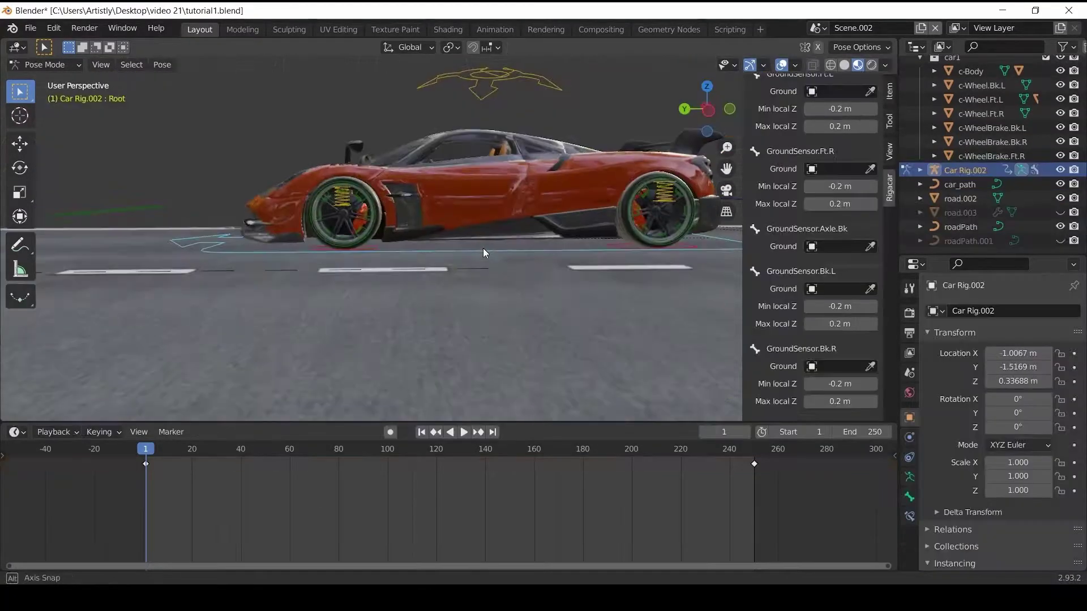
key(g)
key(z)
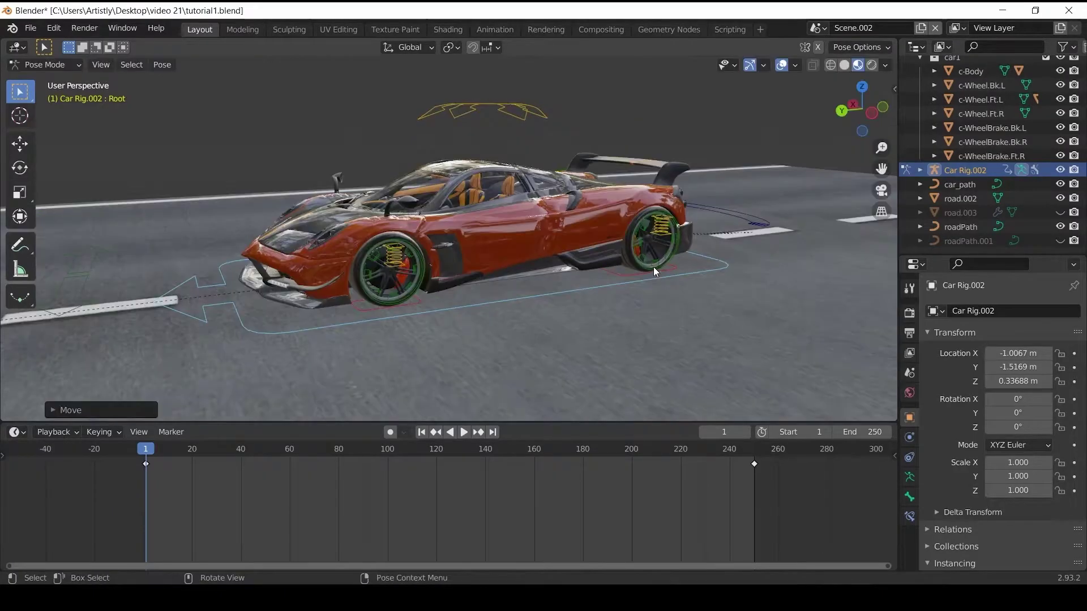
Step: Set road.002 as the ground for each of the car's Rigacar ground sensors
key(n)
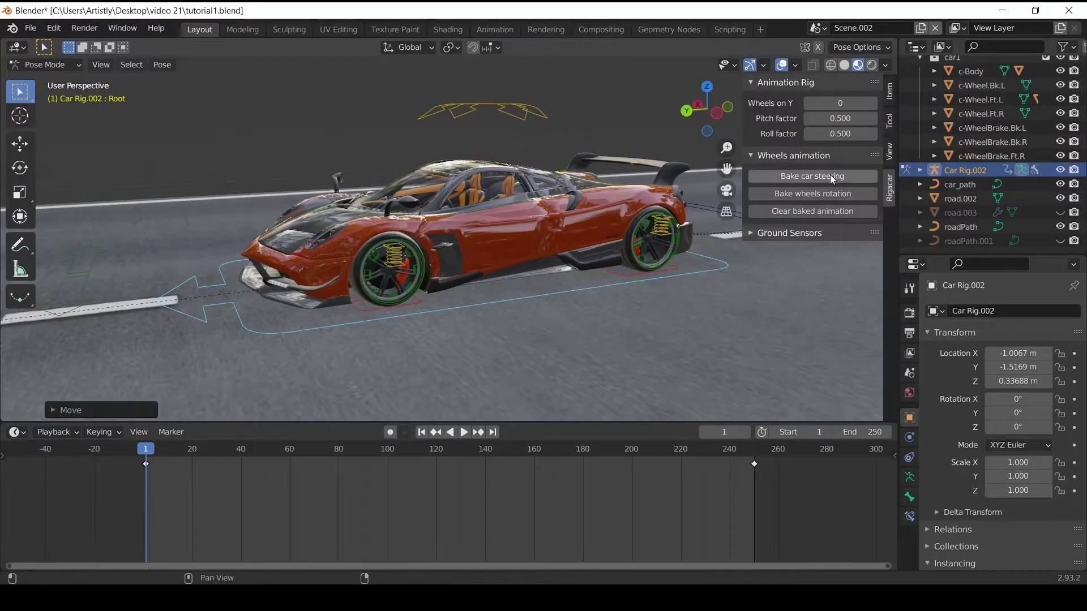
click(821, 233)
scroll(826, 210, down, 3)
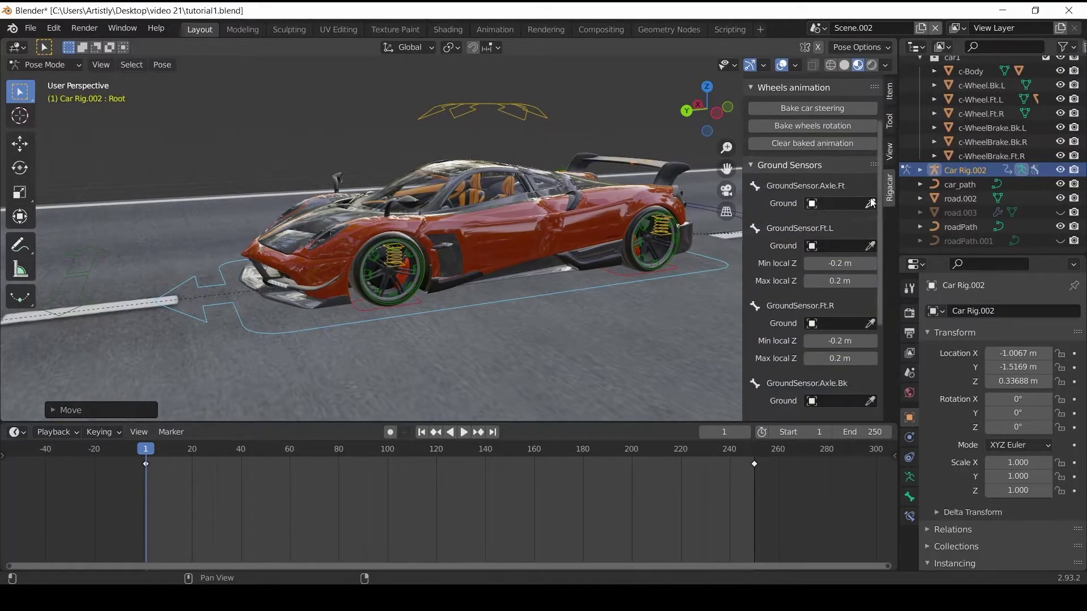
click(729, 333)
click(869, 281)
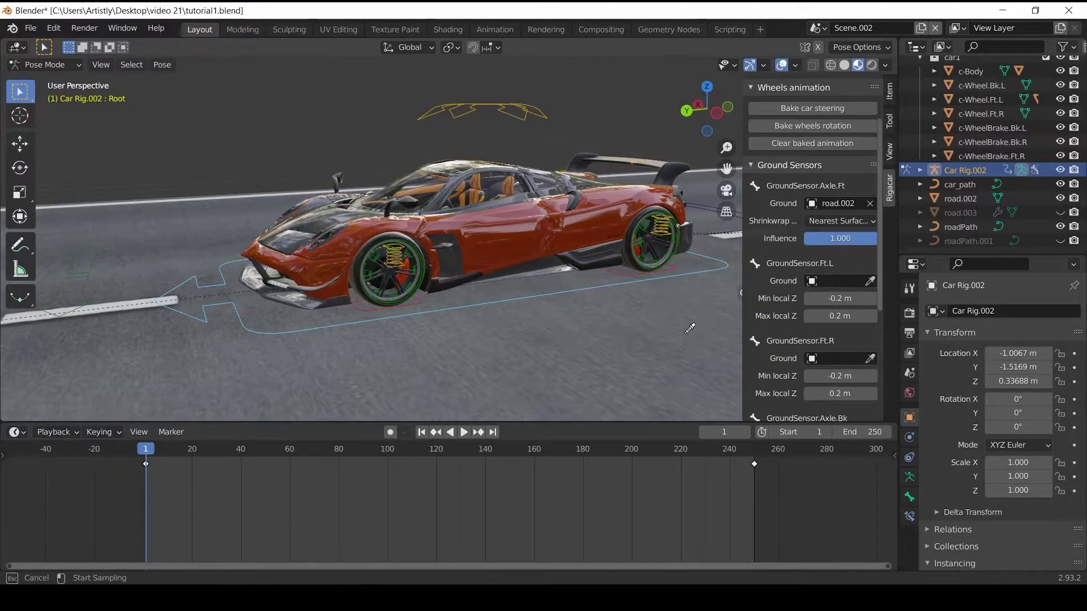
click(691, 327)
scroll(848, 283, down, 5)
click(870, 281)
click(617, 322)
scroll(860, 316, down, 3)
click(870, 325)
click(870, 357)
click(625, 339)
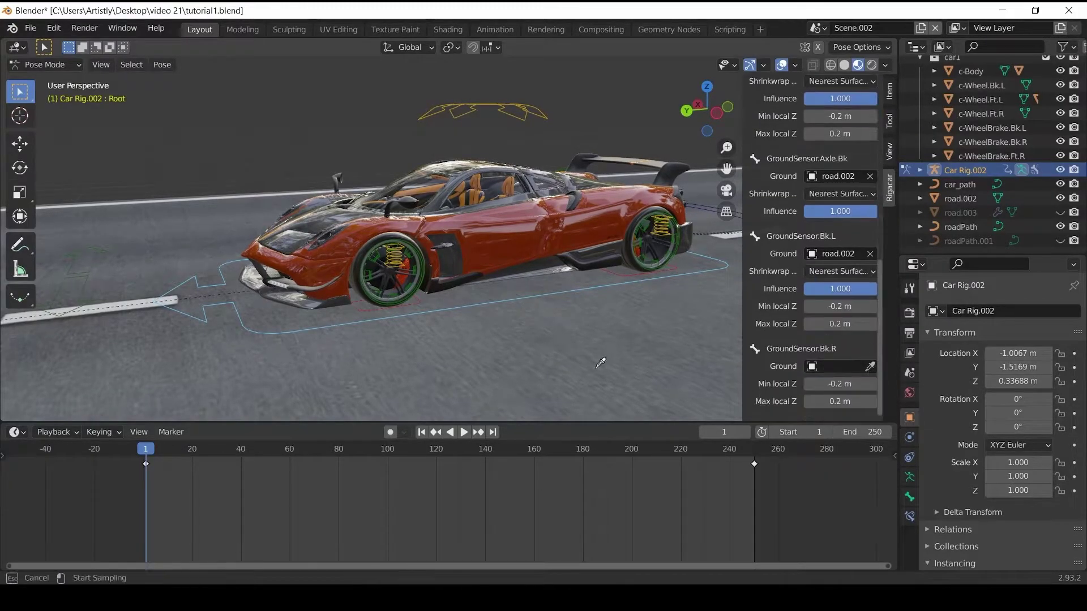
scroll(834, 340, up, 5)
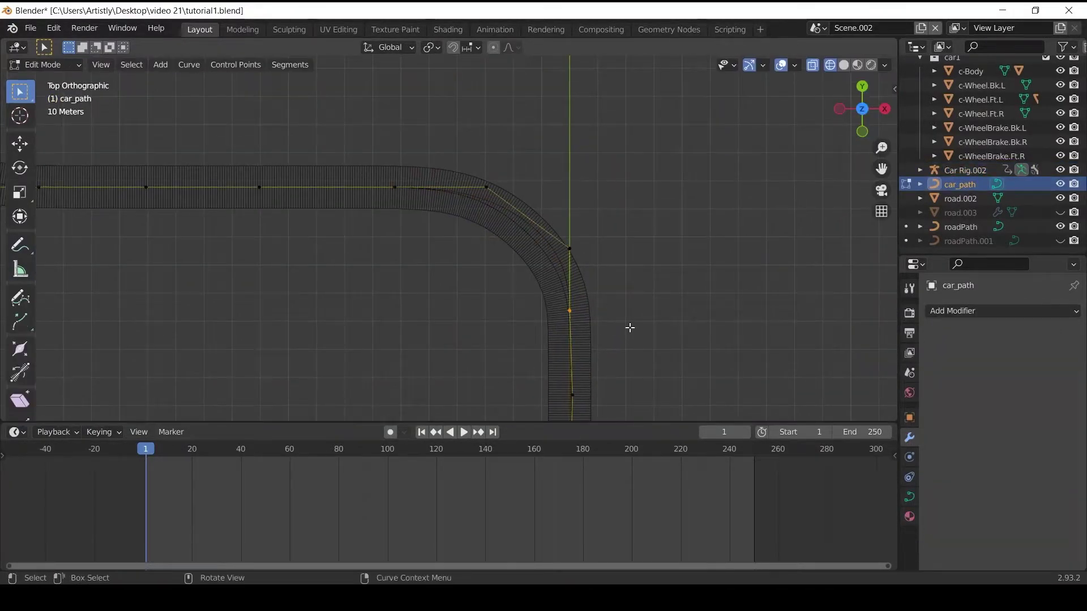
Step: Exit path editing, rotate the Drift control at frame 31 and keyframe it
key(Tab)
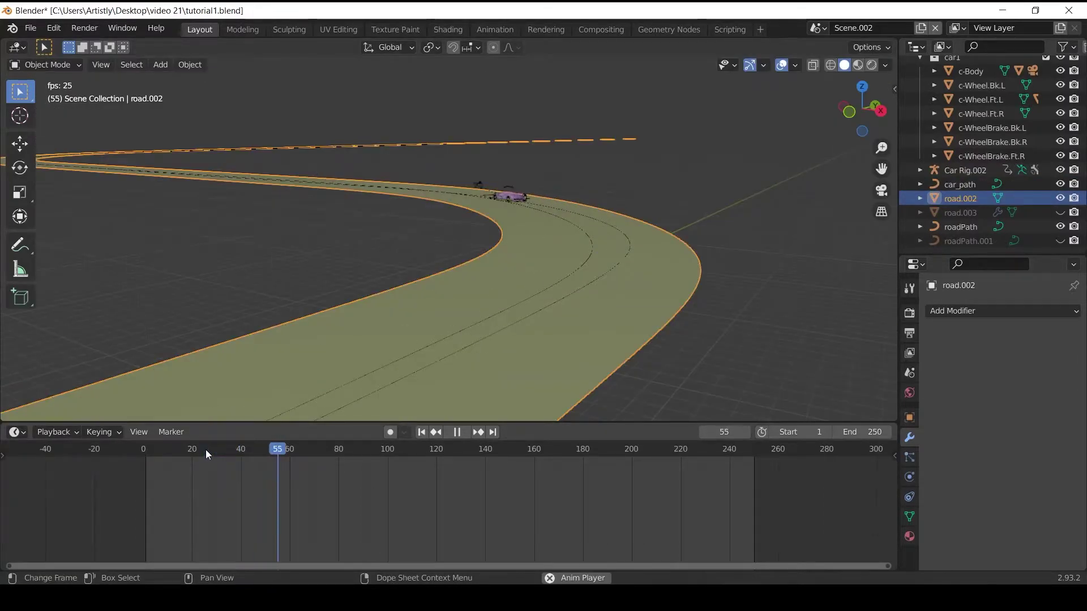
click(206, 451)
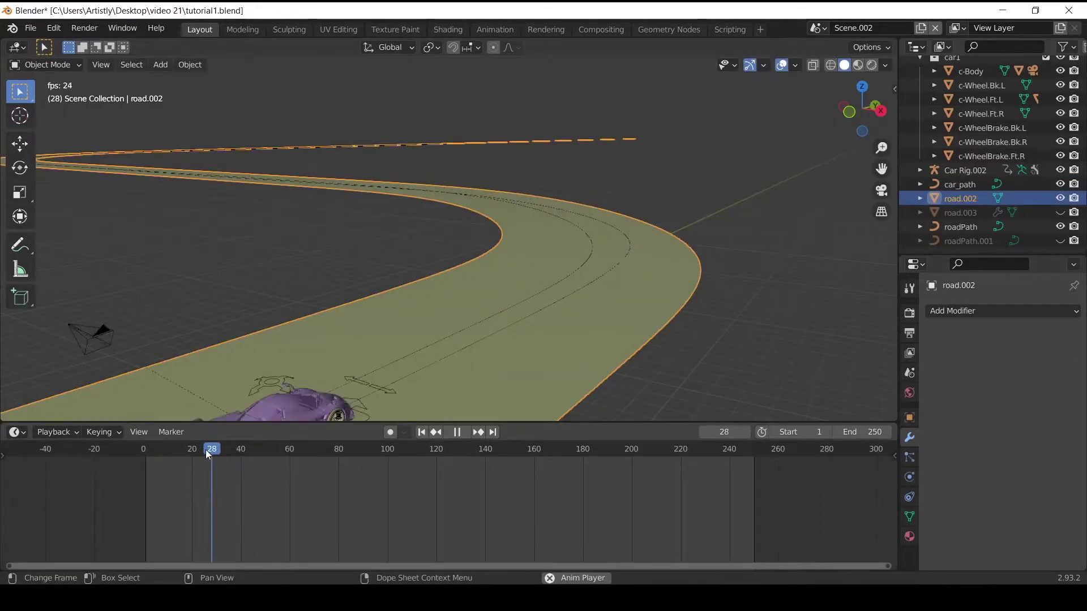
click(206, 451)
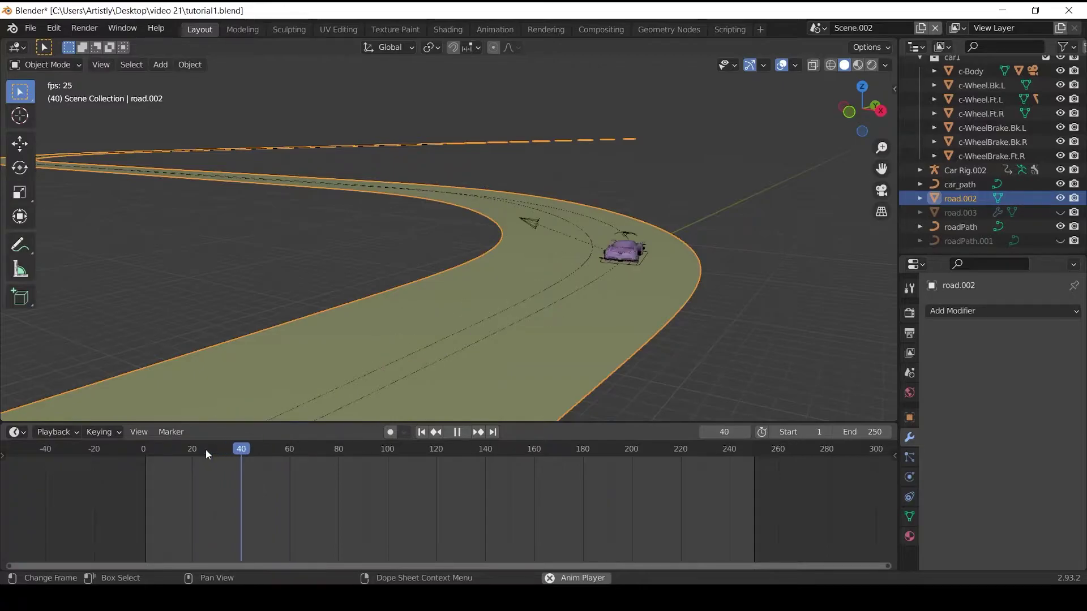
click(206, 451)
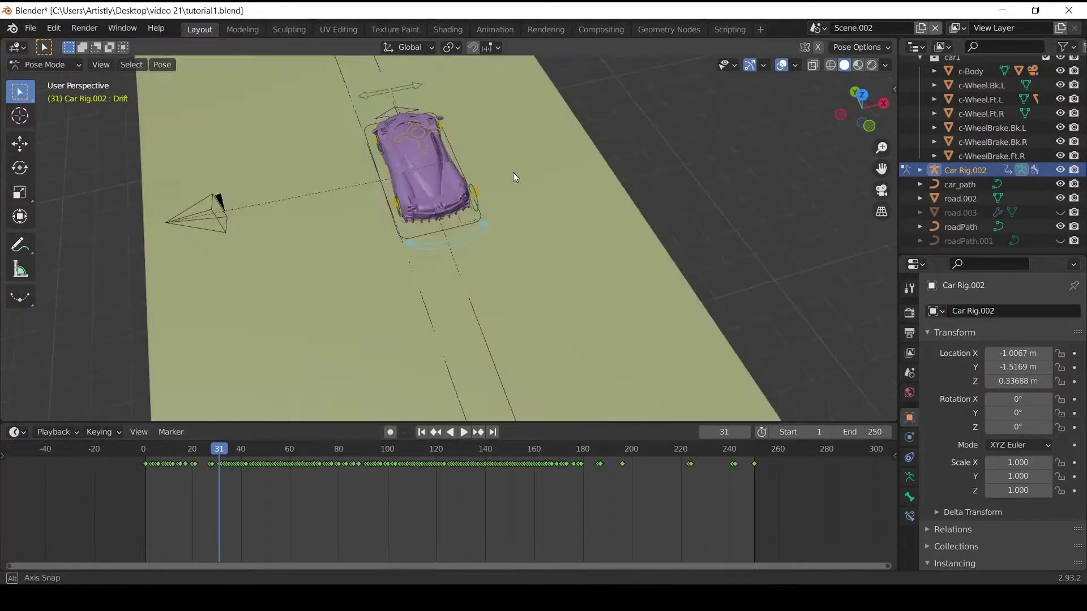
middle_drag(512, 172, 511, 155)
key(r)
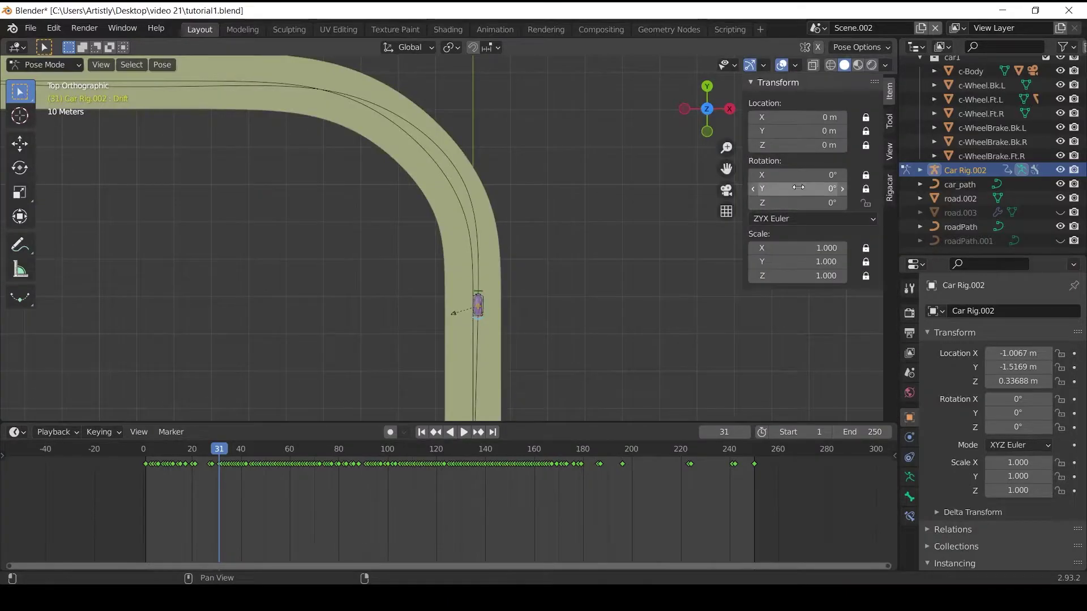
key(i)
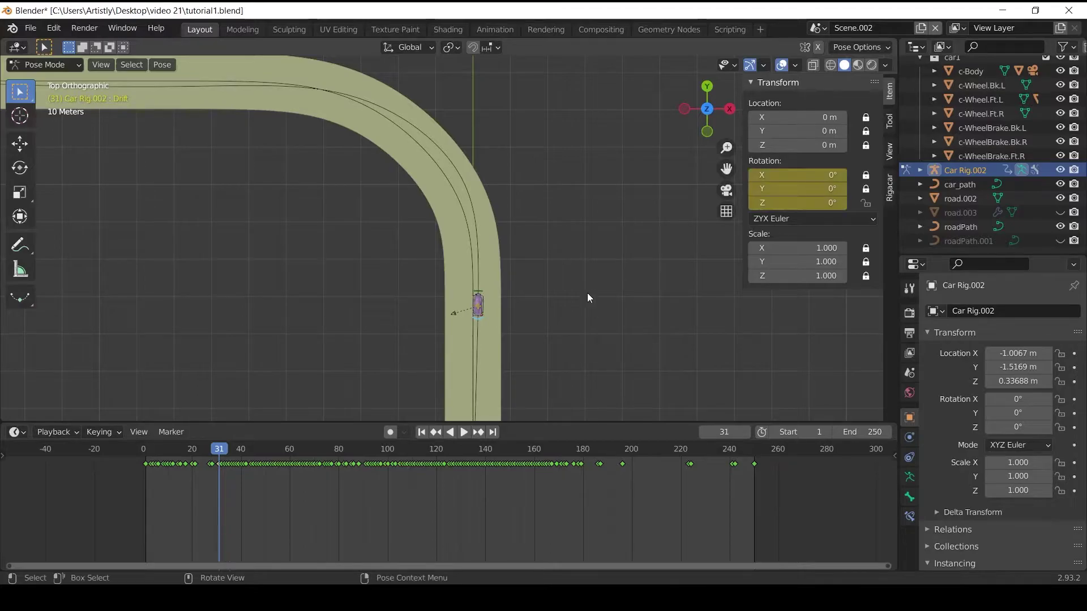
Step: Turn the car about -25° into the bend, keyframing frames 53 and 61, then replay
key(space)
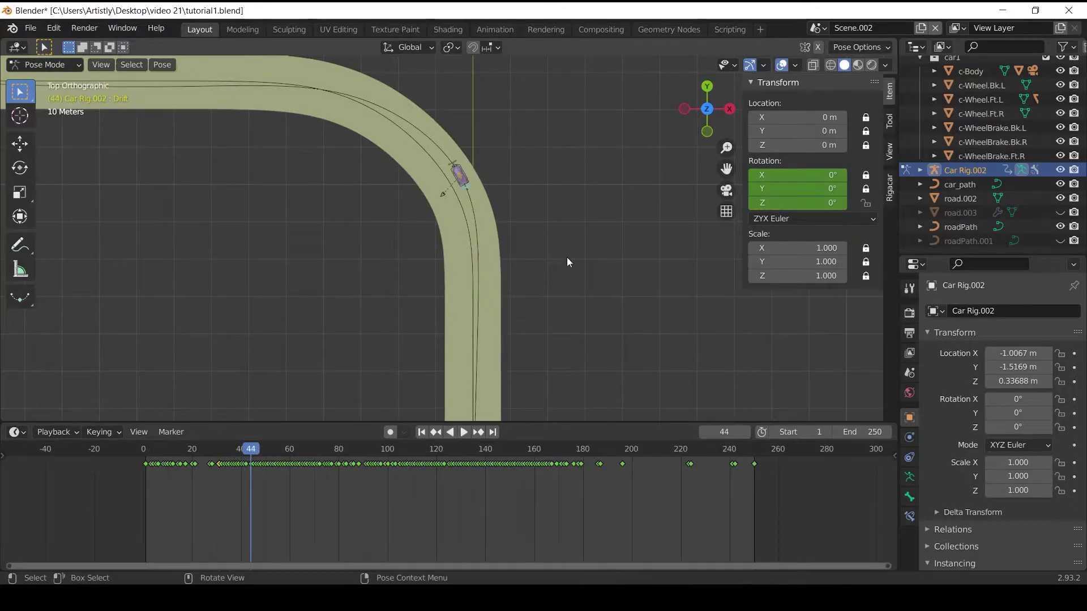
key(space)
key(space)
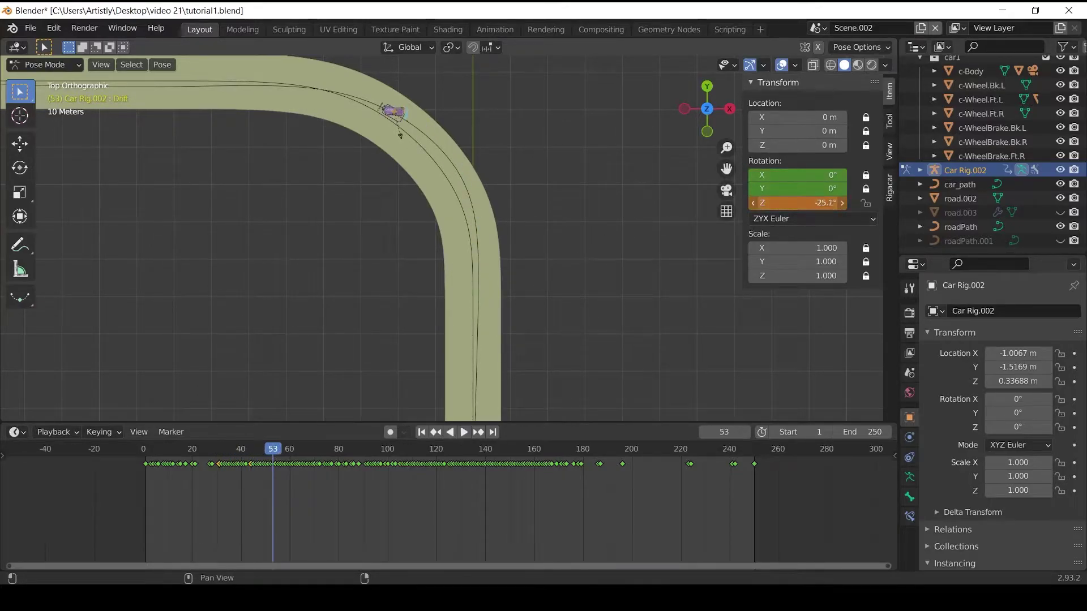
drag(809, 198, 802, 198)
key(i)
alt+scroll(809, 197, down, 8)
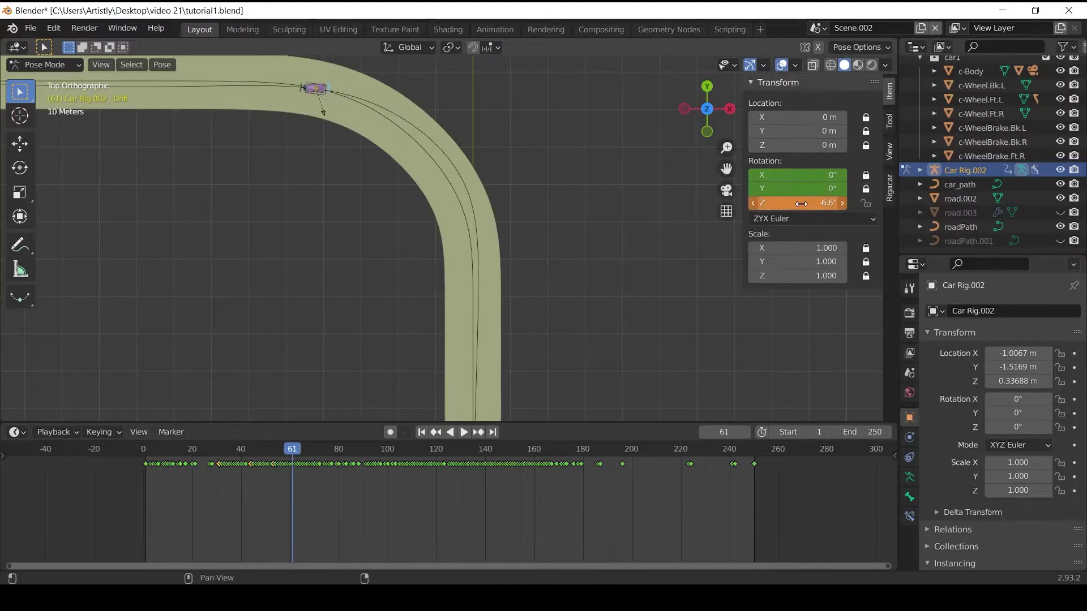
key(i)
key(space)
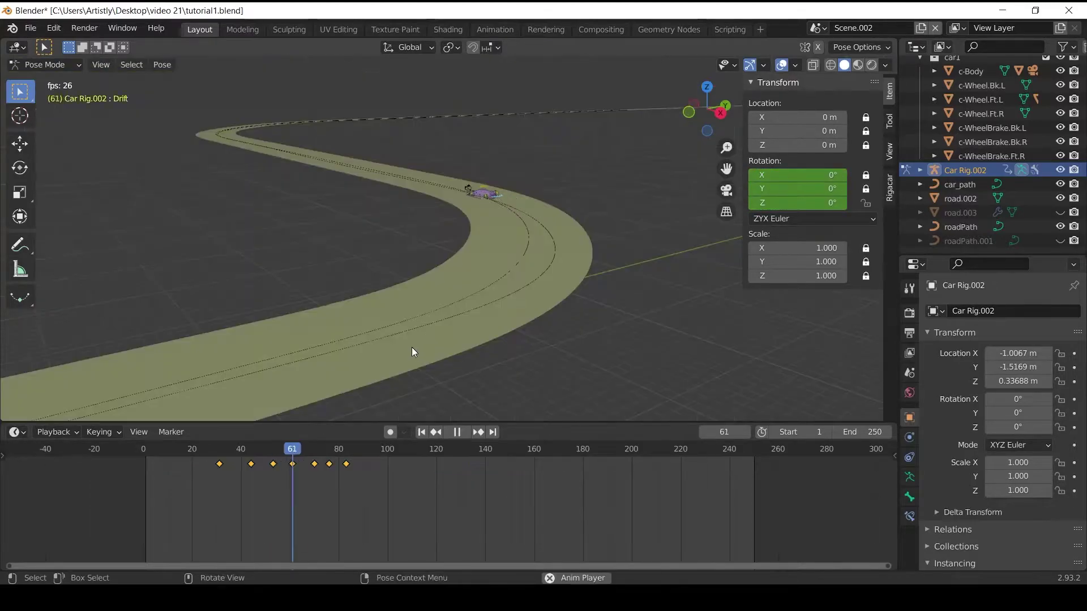
click(212, 451)
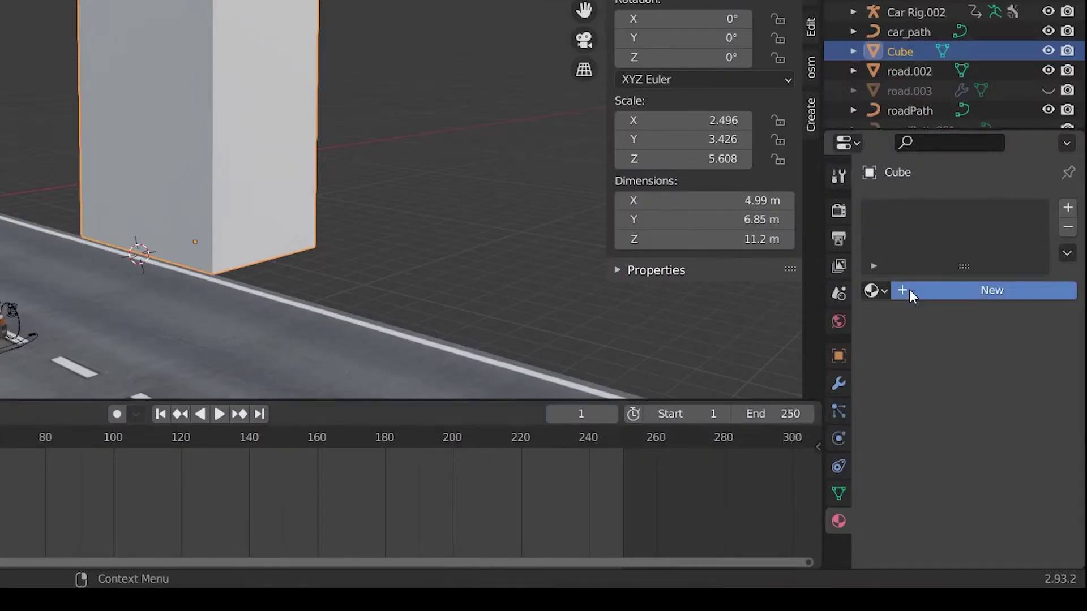
Step: Give the cube a new Emission material fed by the night high-rise building image texture
click(908, 290)
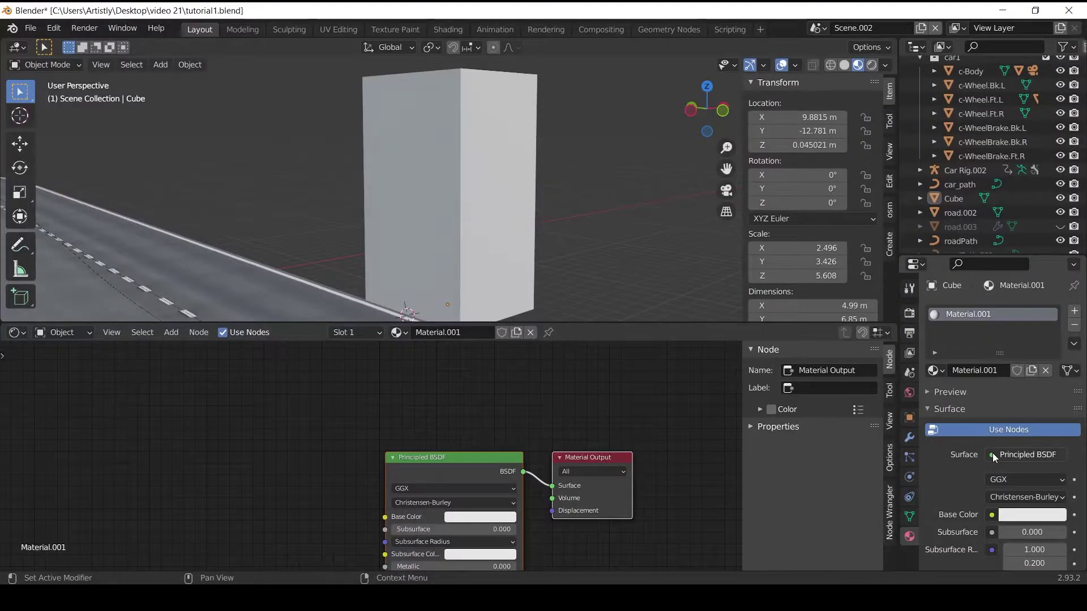
click(992, 453)
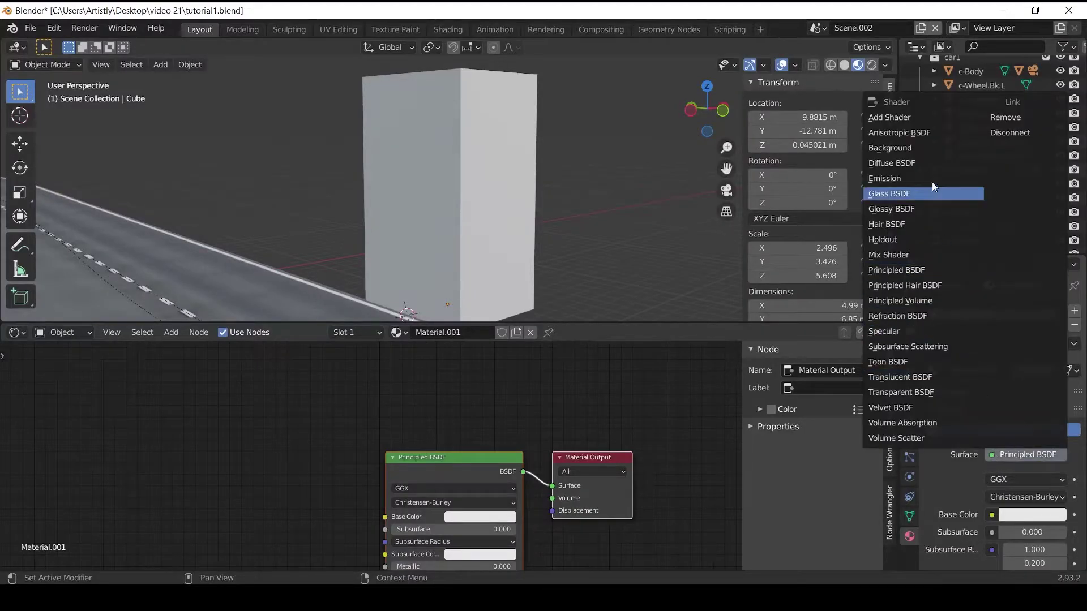
click(911, 178)
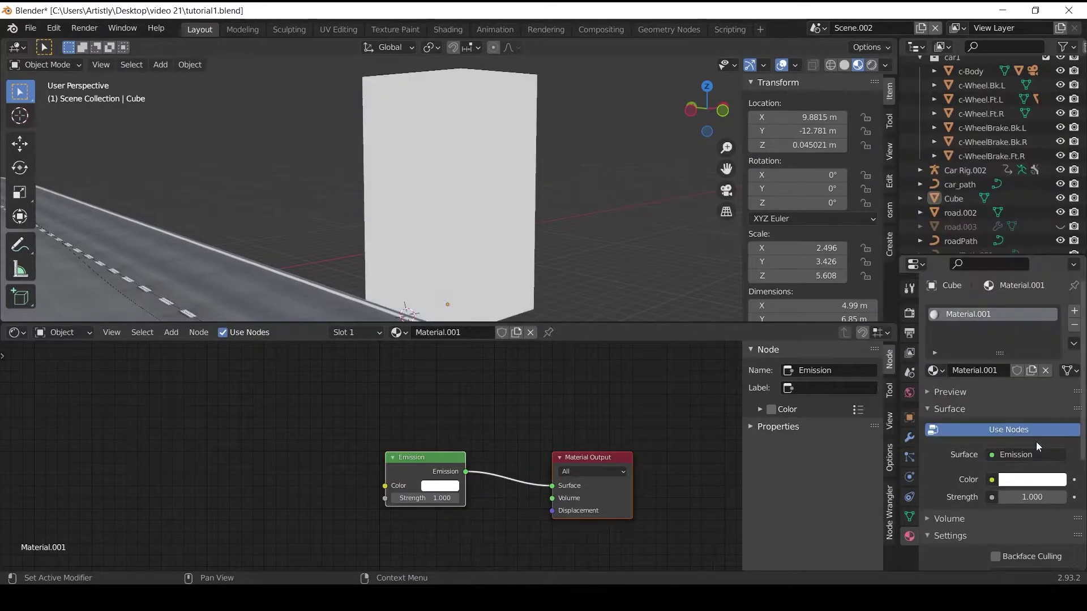
click(990, 480)
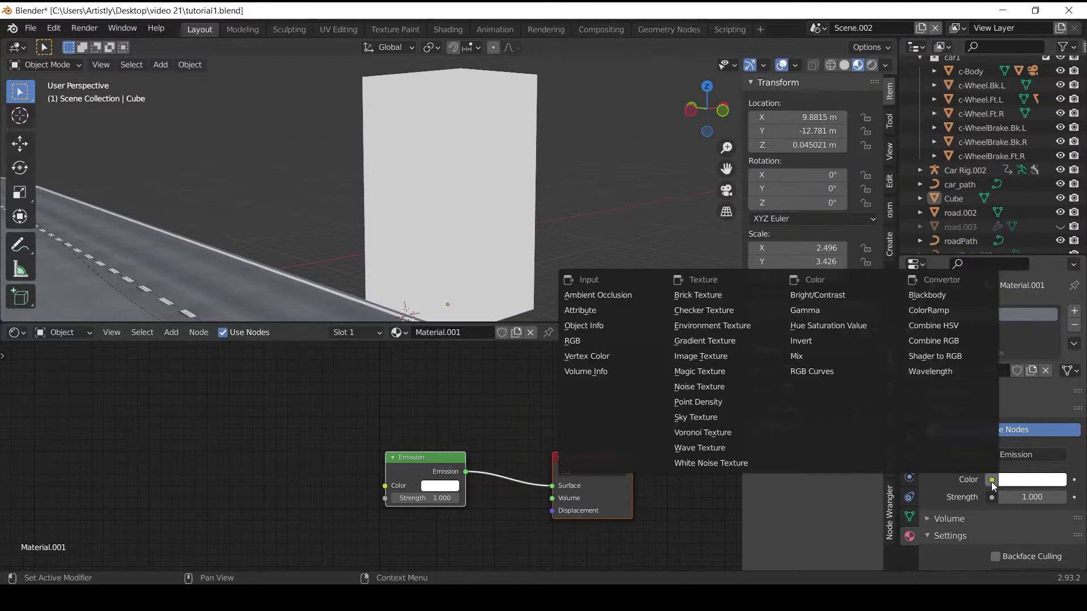
click(702, 356)
click(1047, 497)
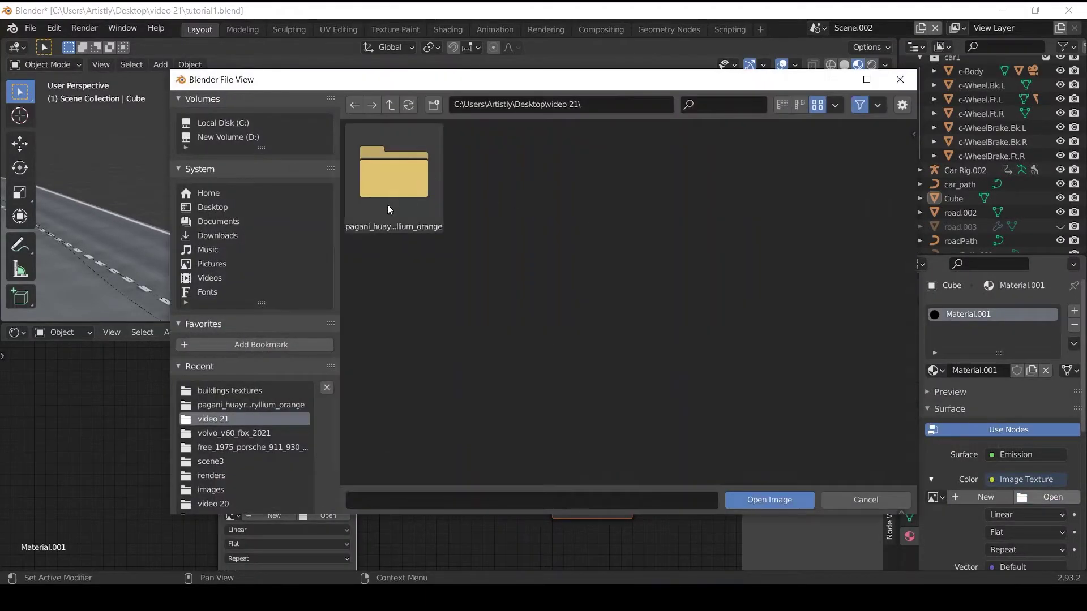
click(229, 391)
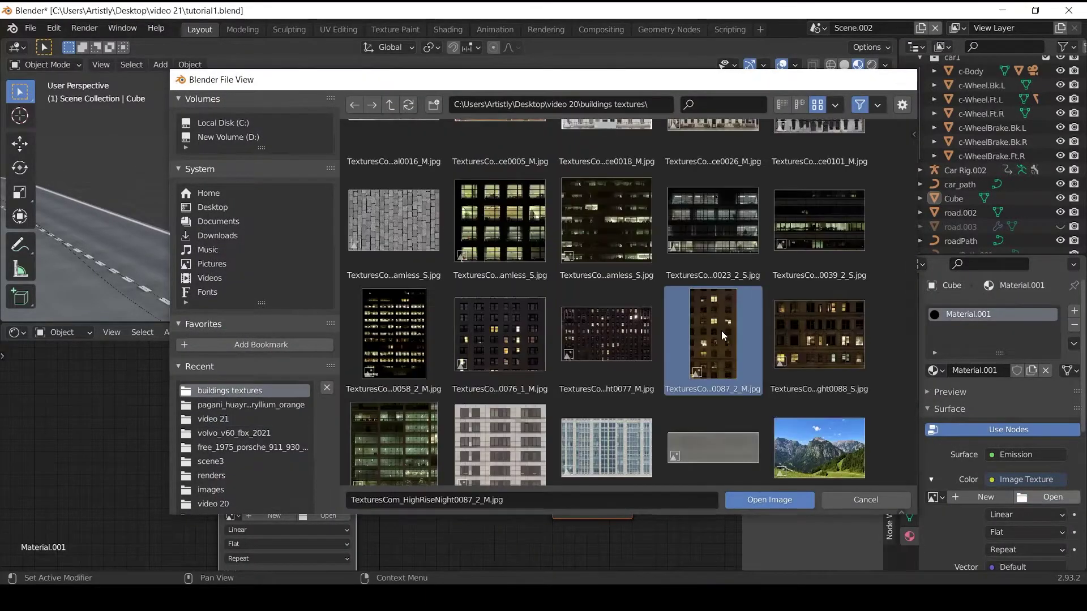
double_click(721, 333)
Step: Unwrap the cube's faces with Cube Projection in Edit Mode
middle_drag(420, 202, 491, 171)
click(487, 164)
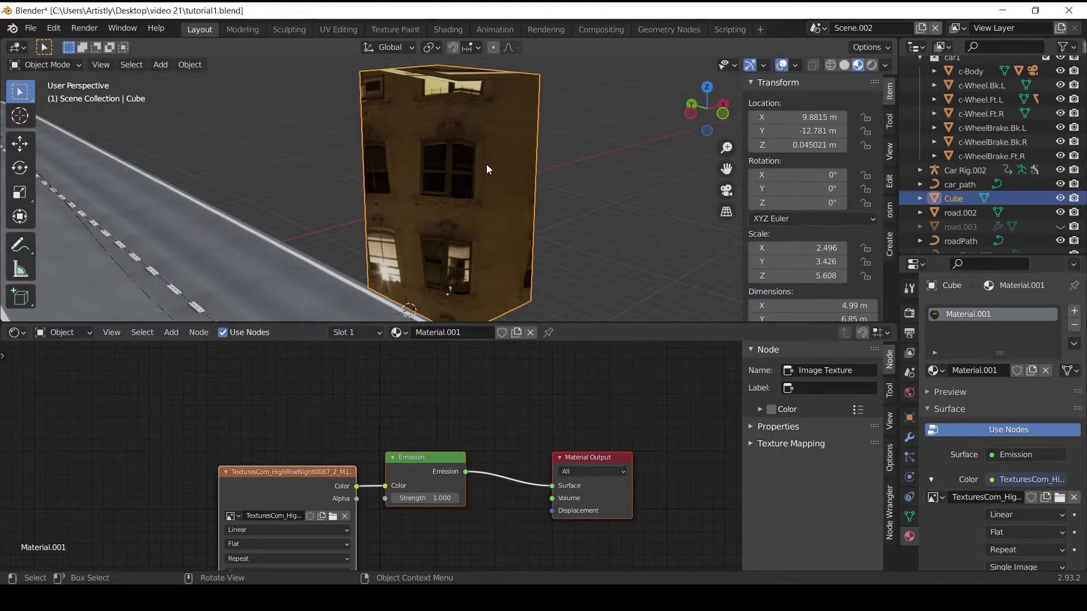
key(Tab)
key(u)
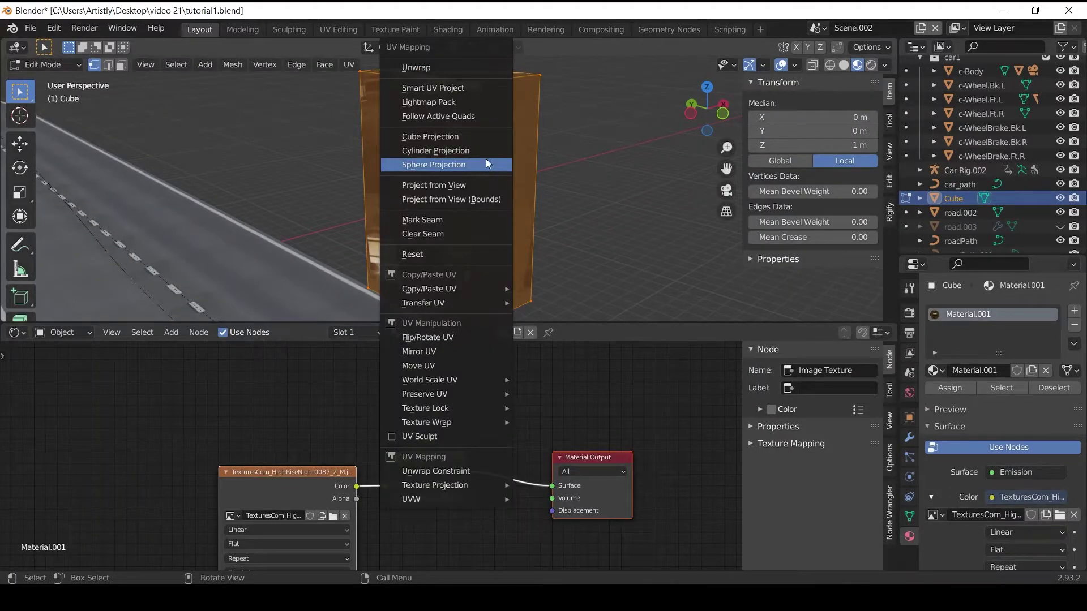
click(486, 143)
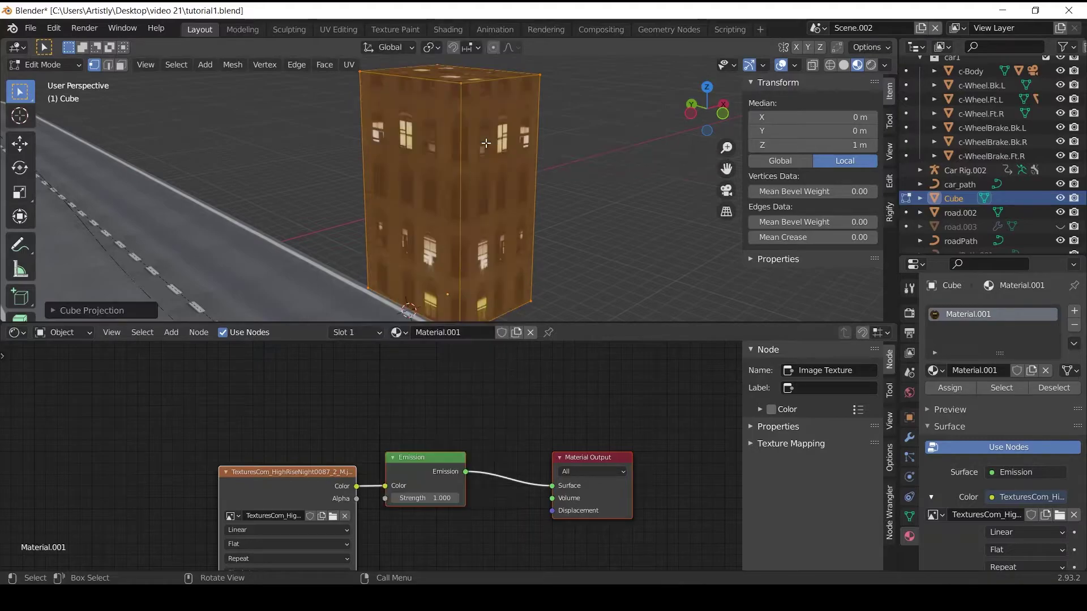
key(Tab)
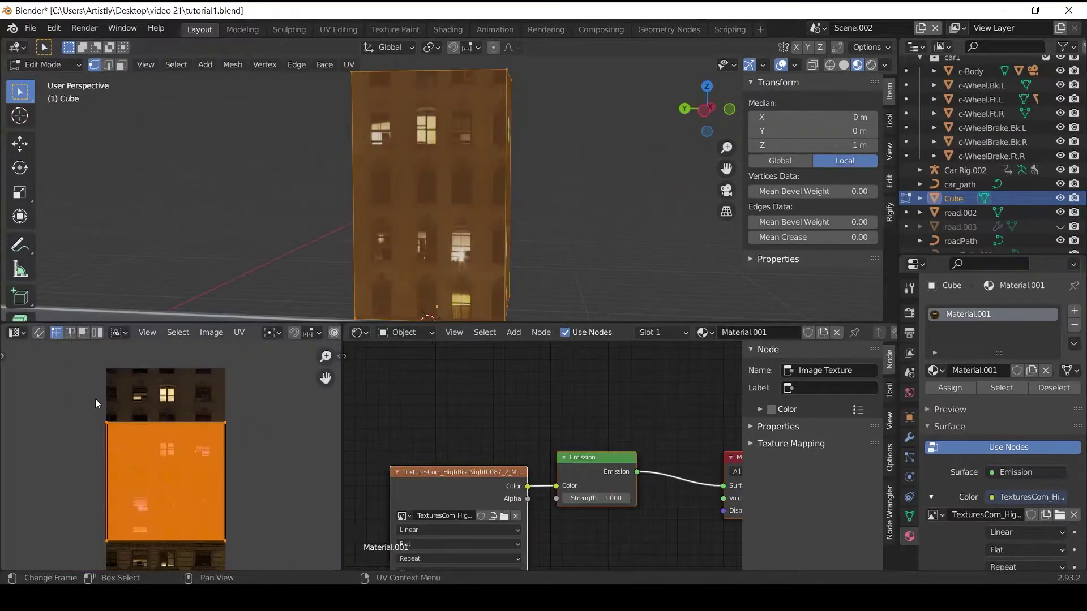
Step: Slide the cube's UV face along Y onto the facade image and return to Object Mode
key(g)
key(x)
key(y)
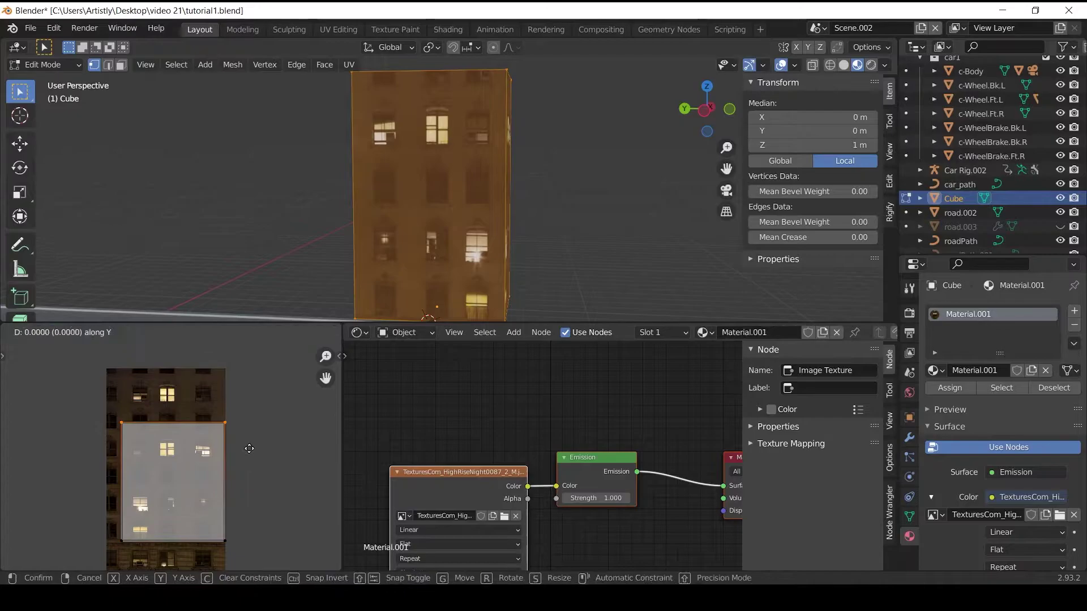
click(259, 411)
key(Tab)
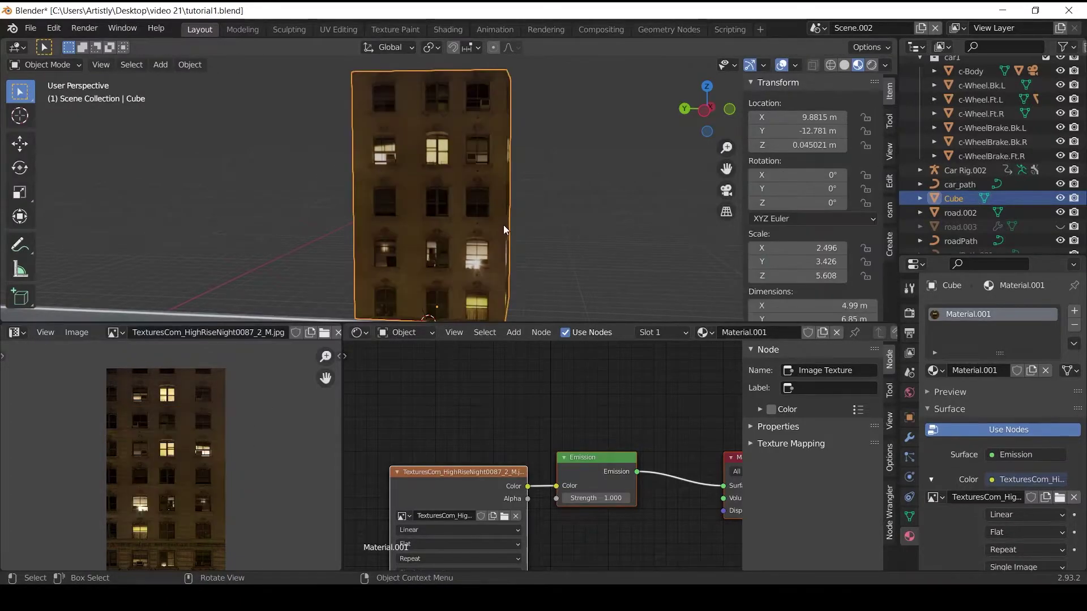
shift+middle_drag(503, 225, 358, 293)
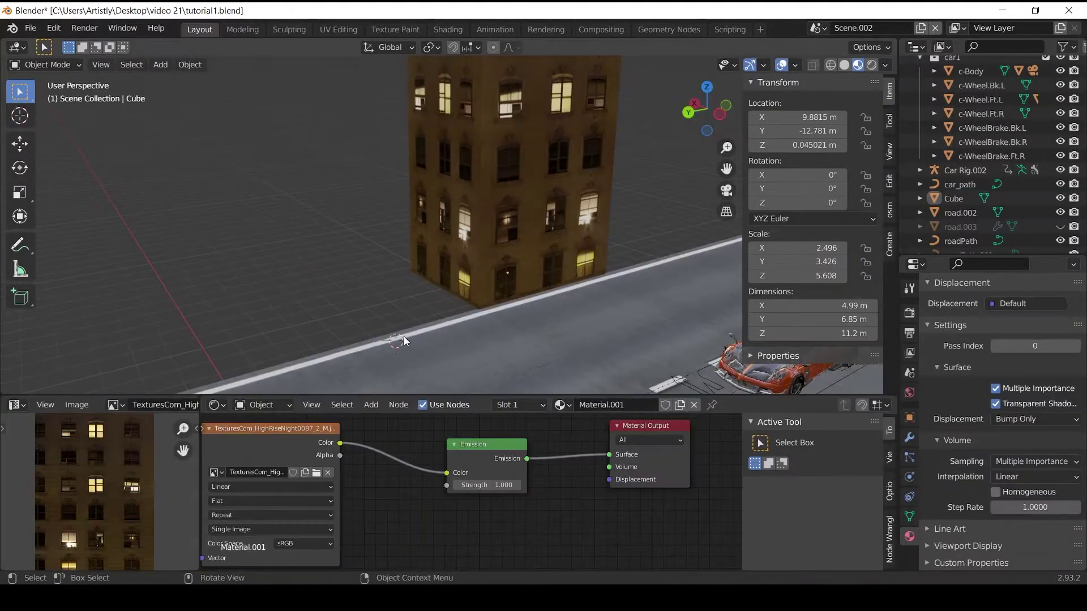
Step: Import the BuildingsDerelict0009 facade image as a plane
key(shift+a)
mouse_move(396, 453)
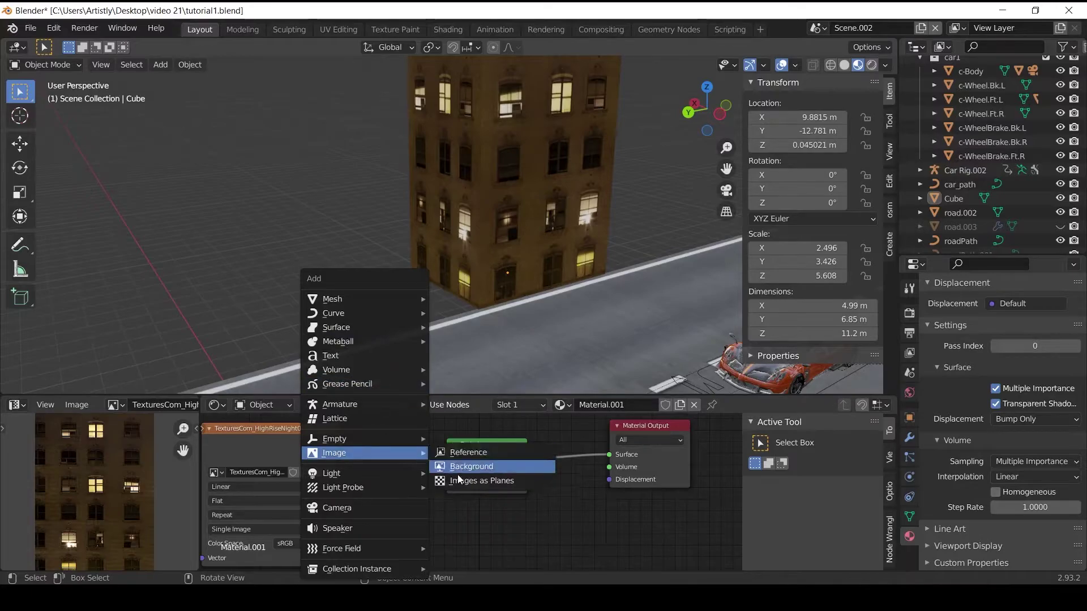
click(457, 480)
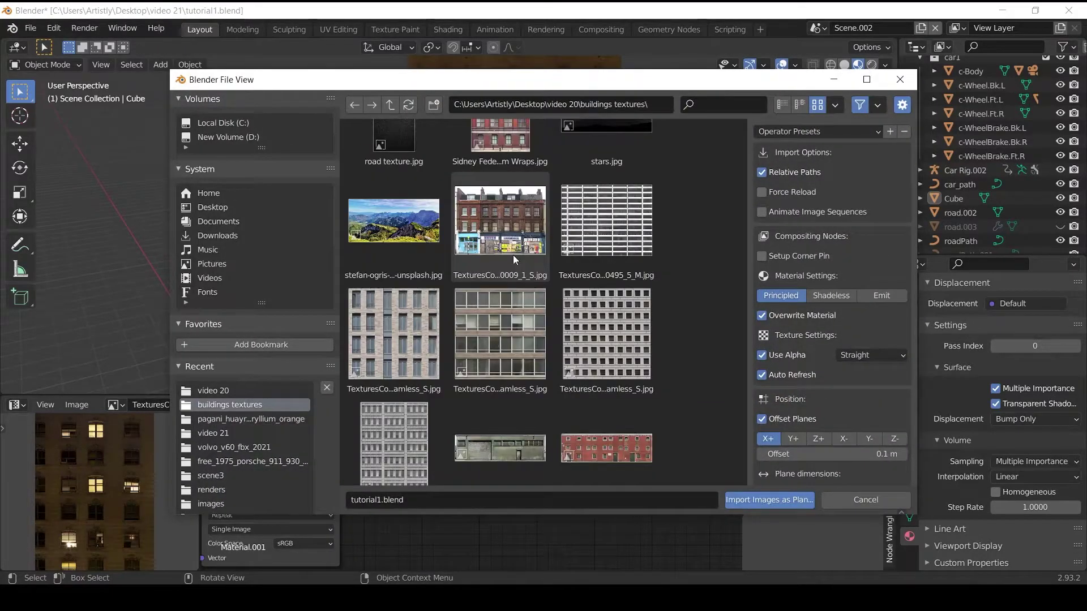
double_click(505, 241)
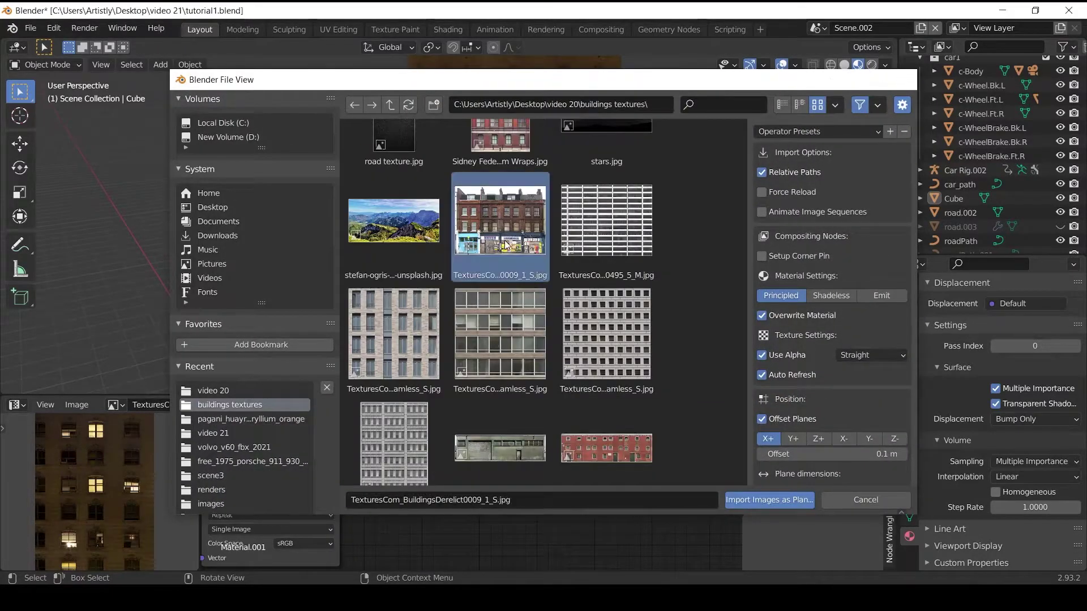
scroll(925, 330, down, 4)
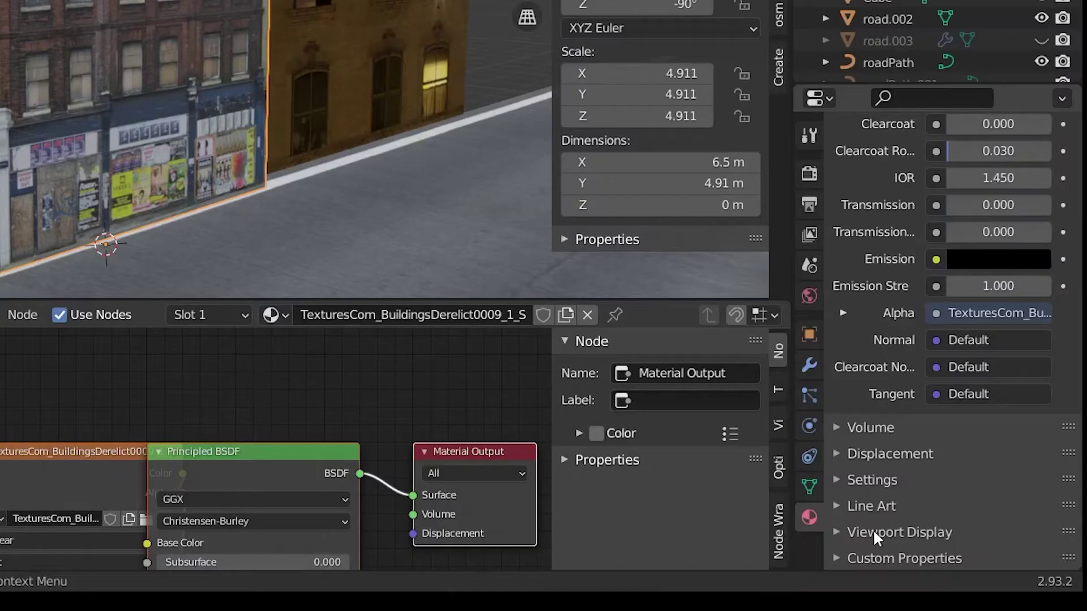
Step: Set the facade material's Blend Mode to Opaque
click(951, 544)
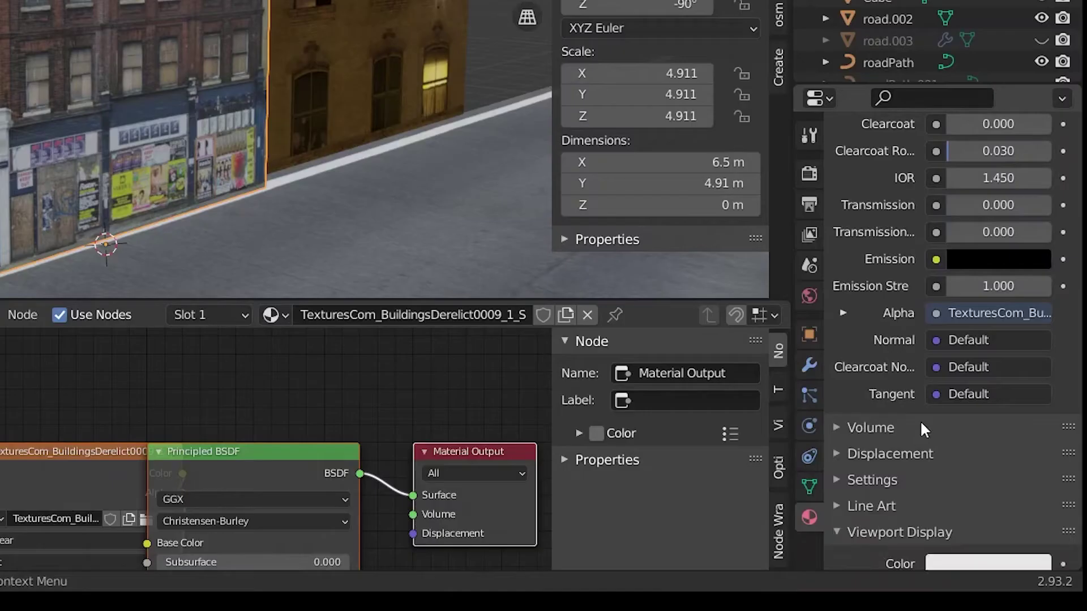
scroll(981, 474, down, 8)
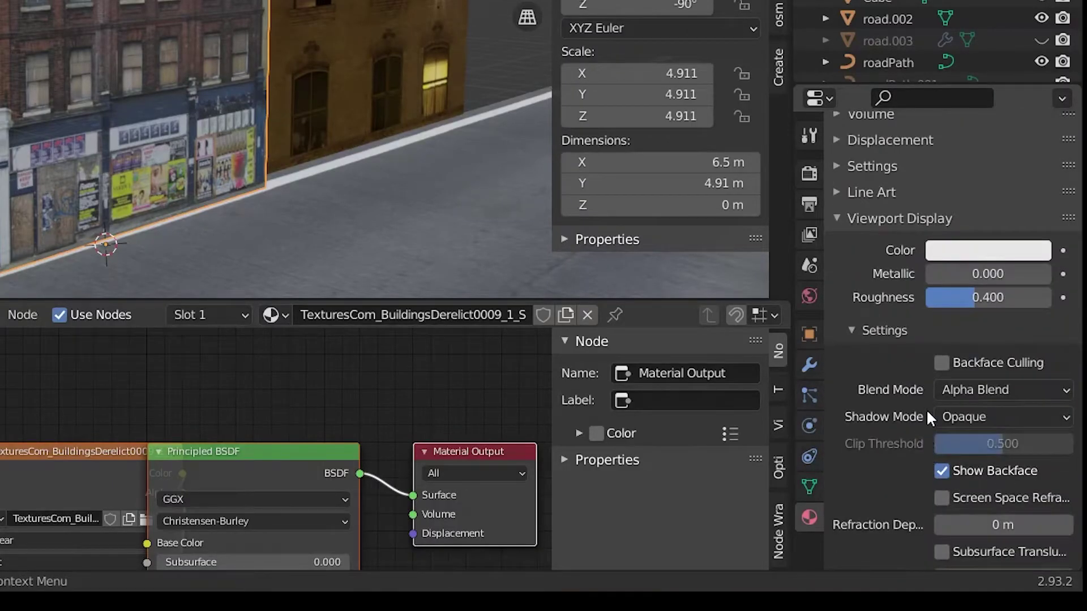
click(962, 384)
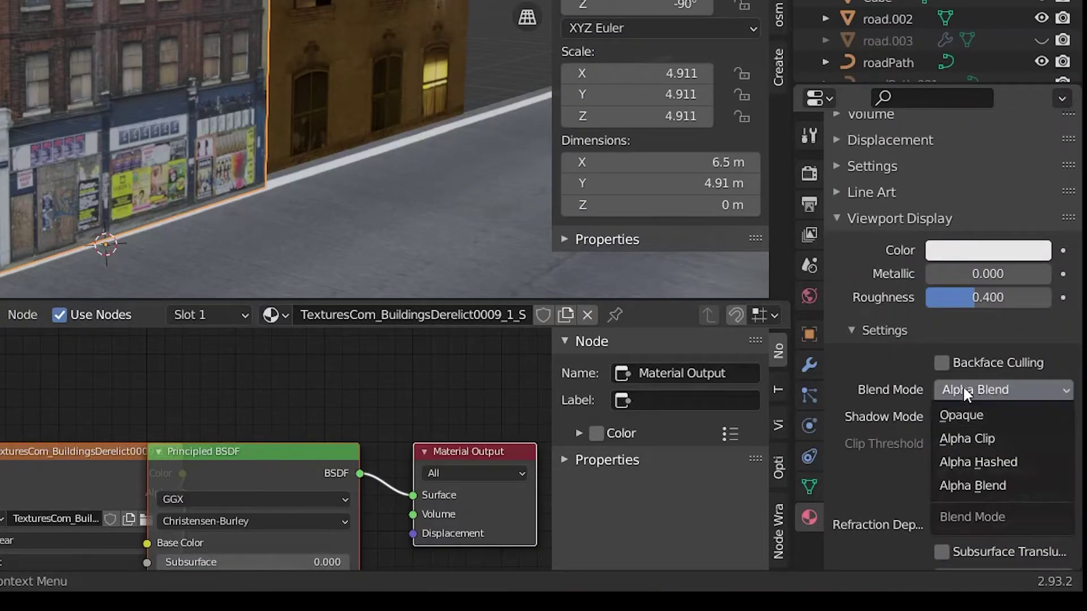
click(979, 412)
middle_drag(468, 292, 494, 290)
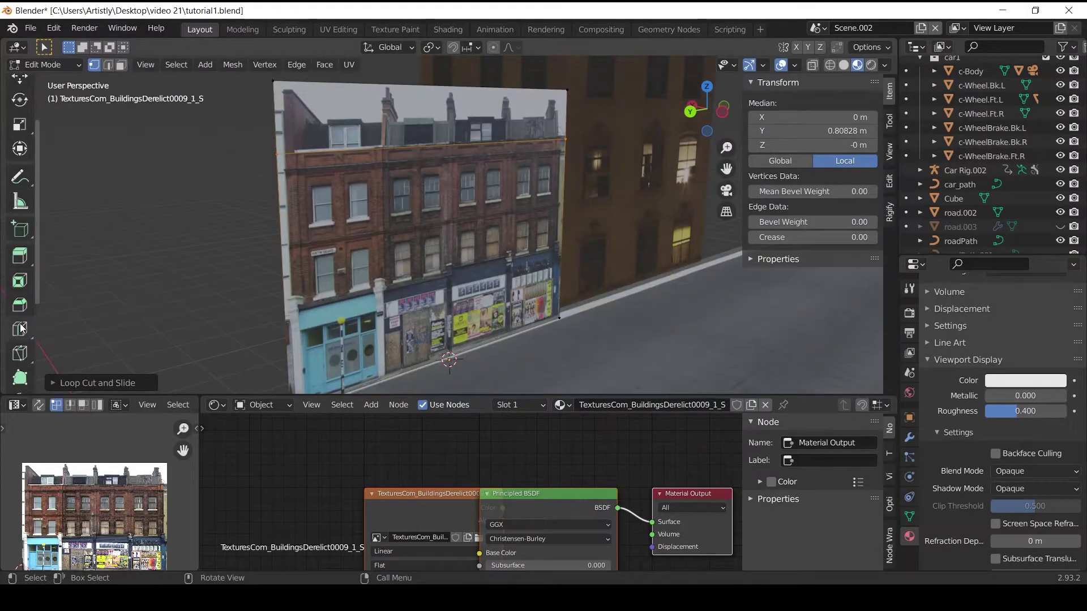
Step: Cut a horizontal edge loop near the facade's top and a vertical loop across it
click(30, 327)
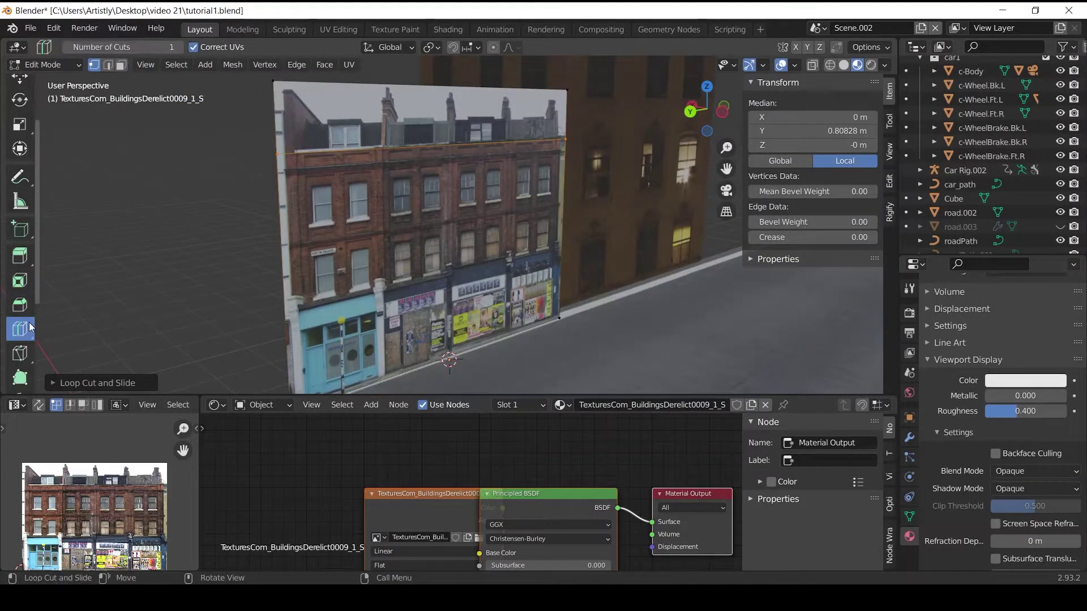
drag(282, 177, 227, 149)
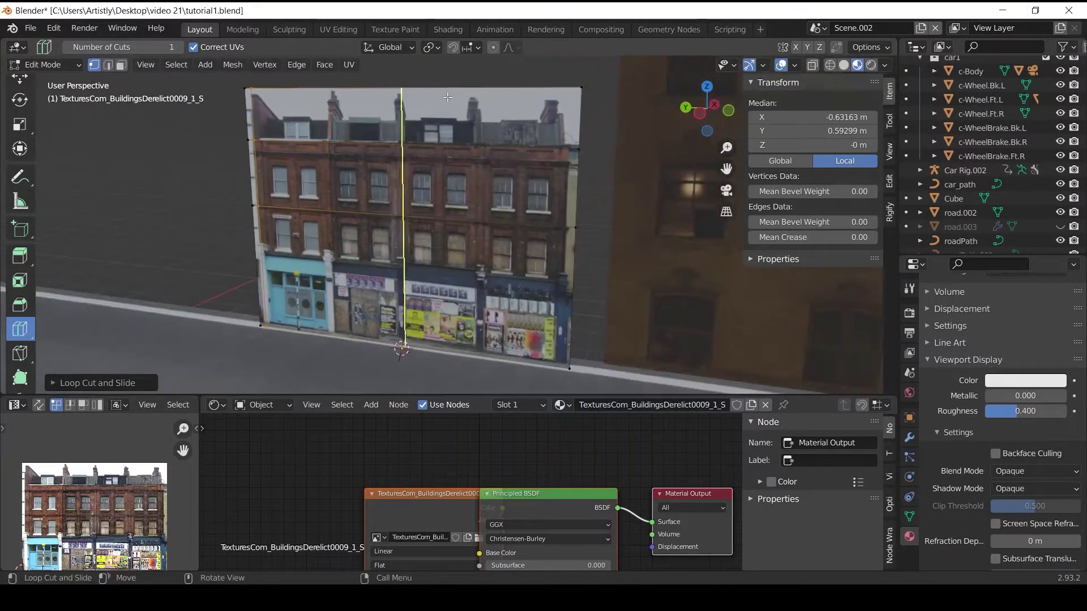
drag(399, 265, 338, 265)
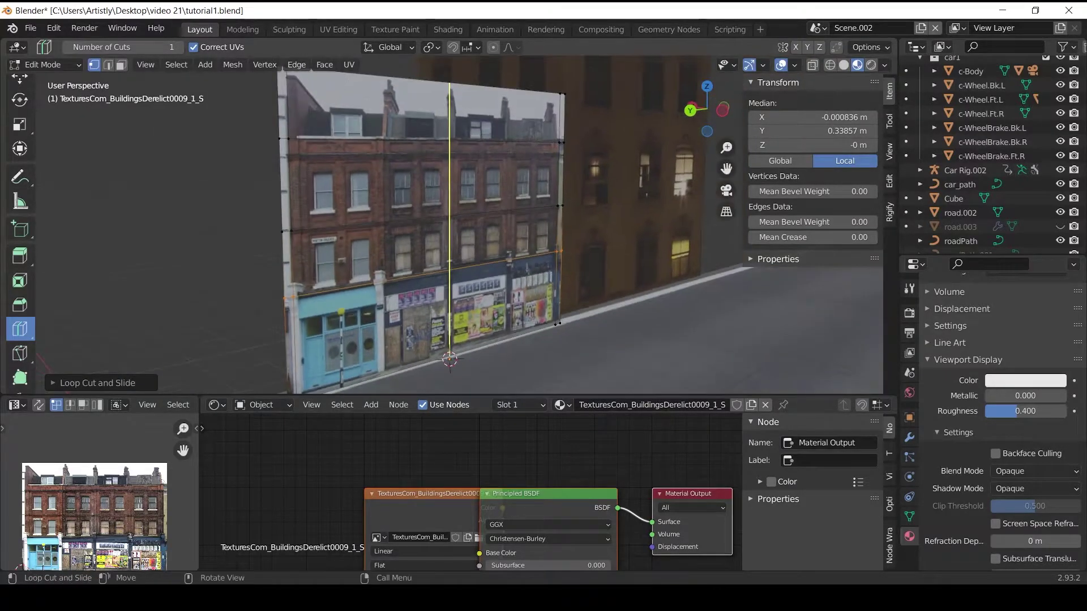
Step: Switch to face select and extrude the window faces of the facade
key(3)
key(w)
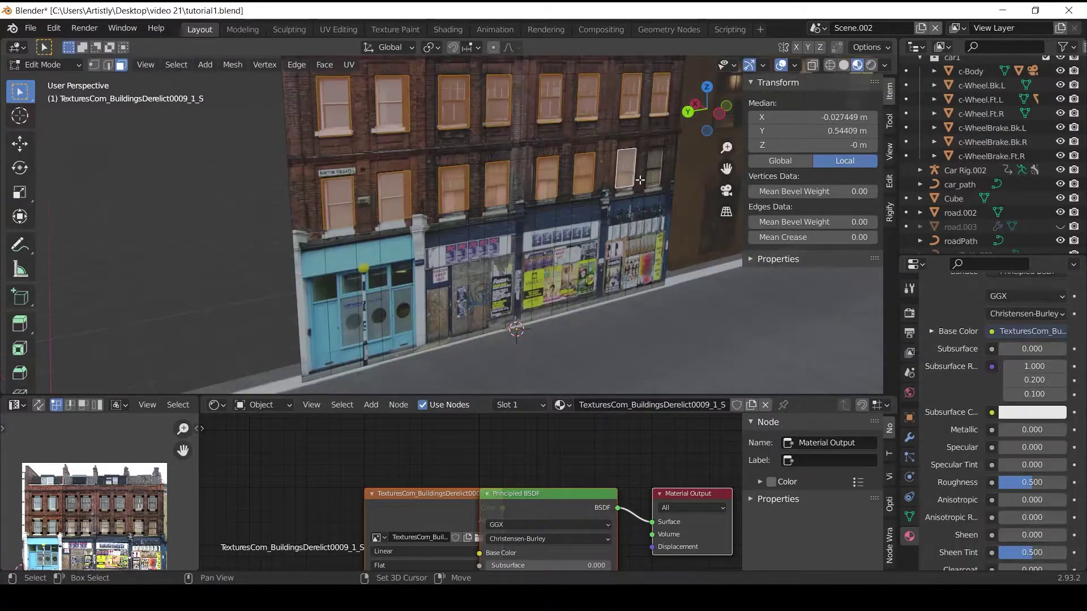
middle_drag(566, 216, 654, 191)
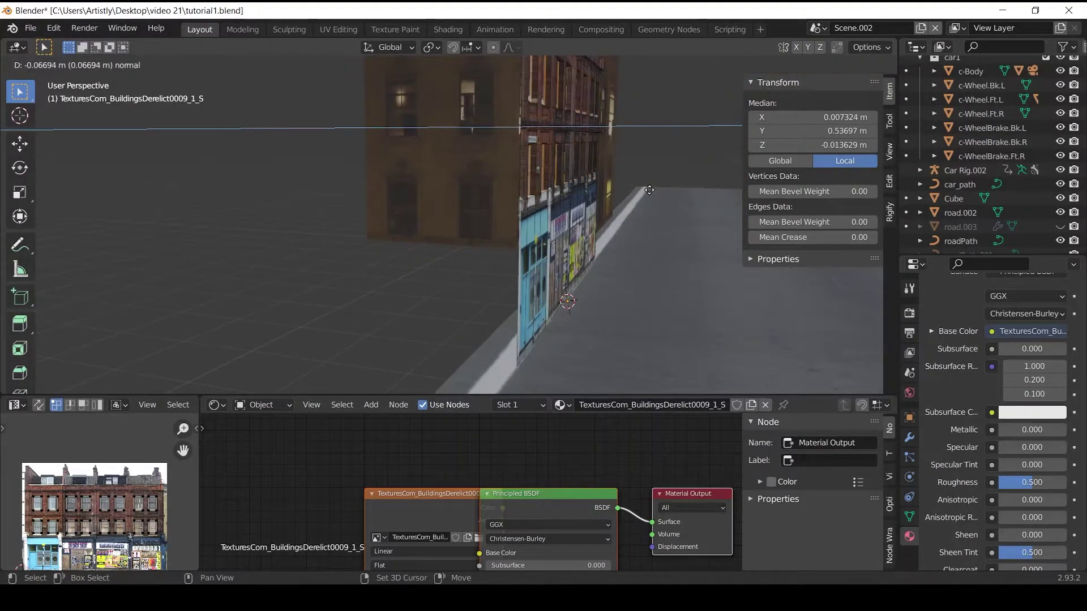
click(645, 183)
key(Tab)
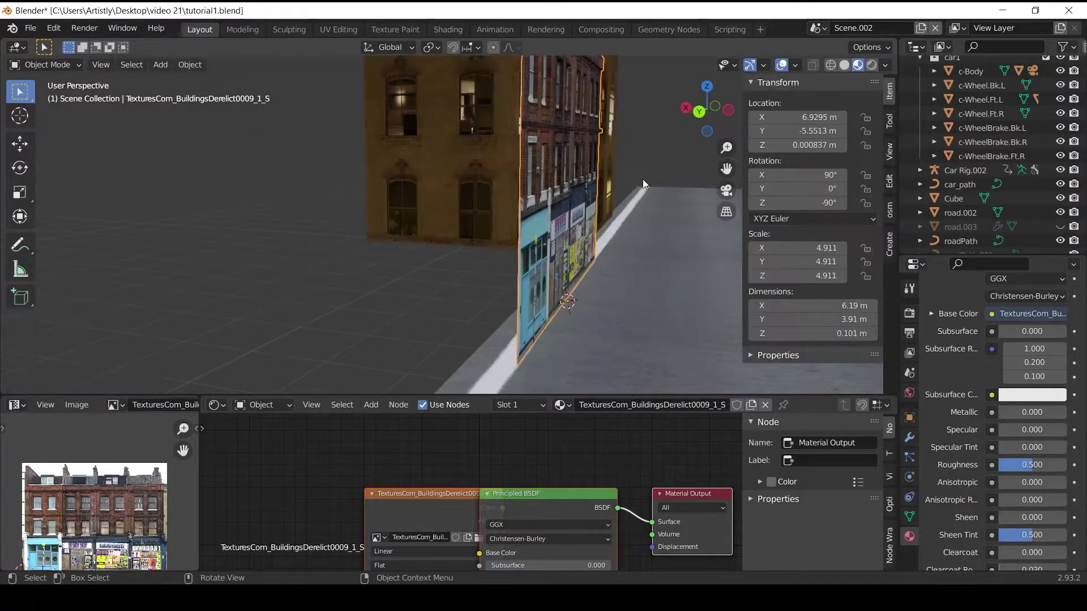
key(e)
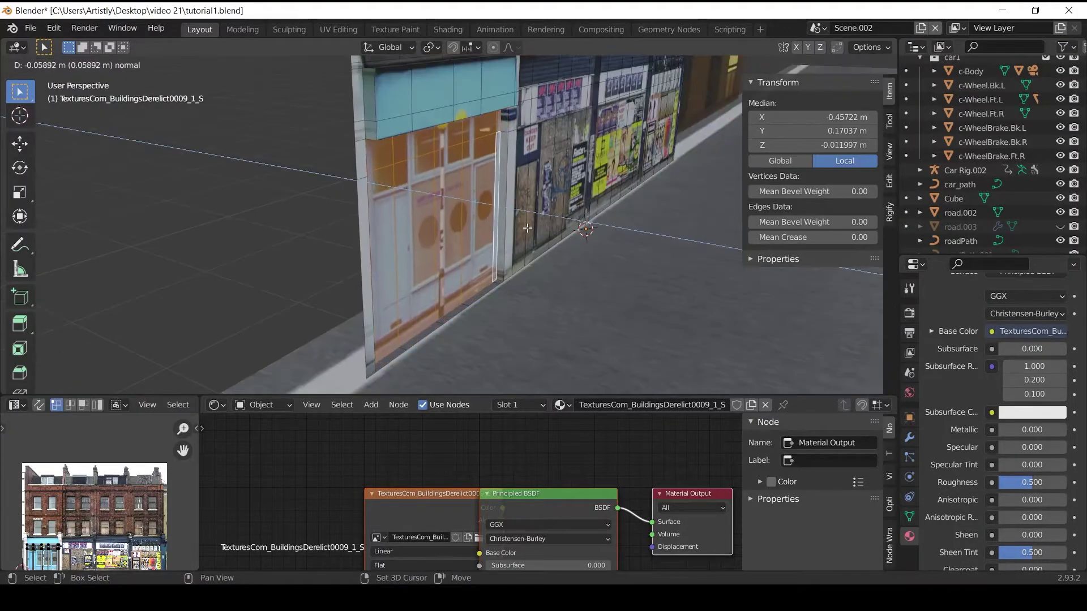
Step: Extrude the sign faces above Danger Keep Out and the shutter faces outward
shift+click(631, 152)
middle_drag(509, 164, 589, 175)
key(e)
click(517, 154)
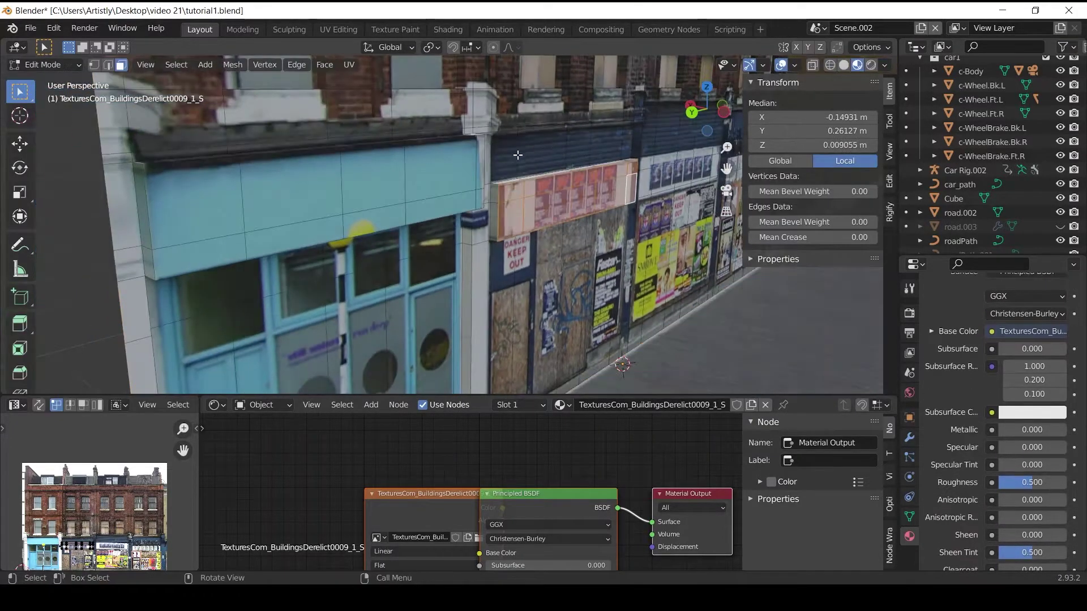
click(517, 155)
key(e)
Step: Select the boarded-wall panels of the shopfront
key(Tab)
middle_drag(571, 249, 652, 240)
key(Tab)
click(517, 255)
shift+click(603, 249)
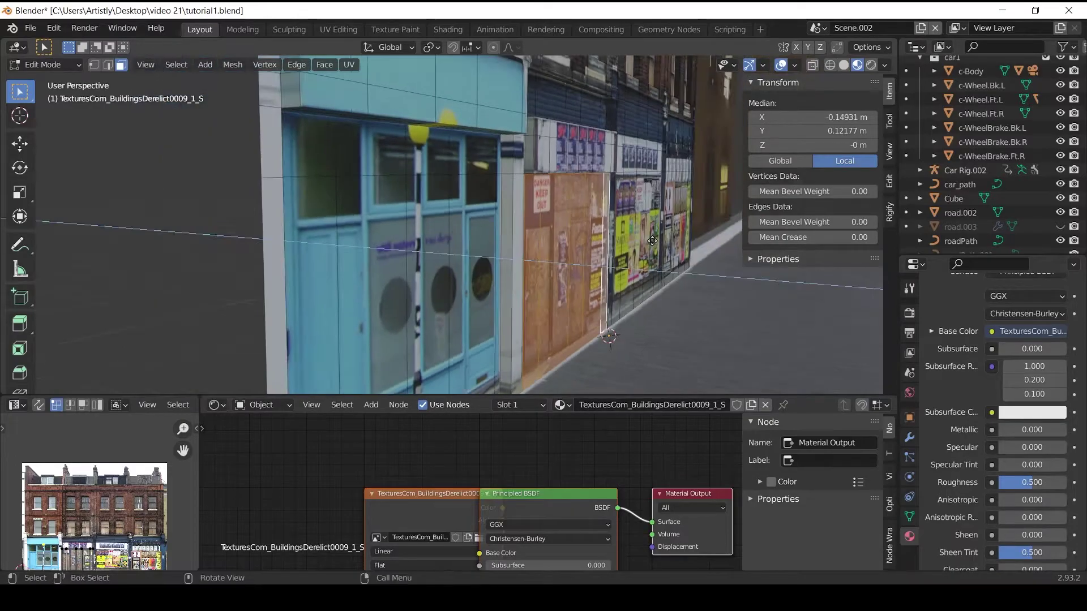
Step: Extrude the boarded walls, then add a Bump node feeding the shader's Normal input
key(e)
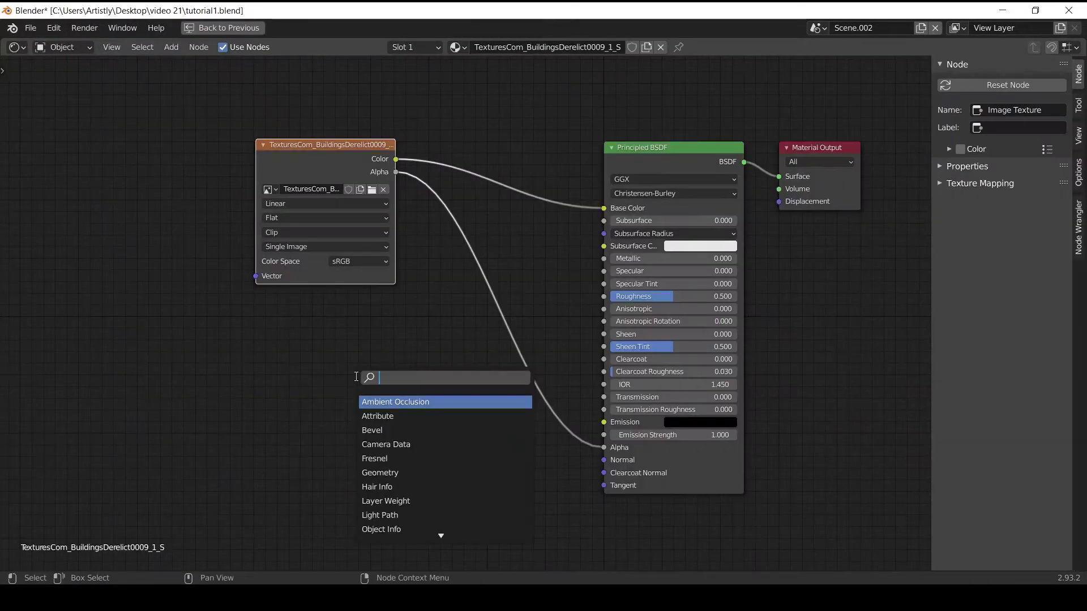
text(bump)
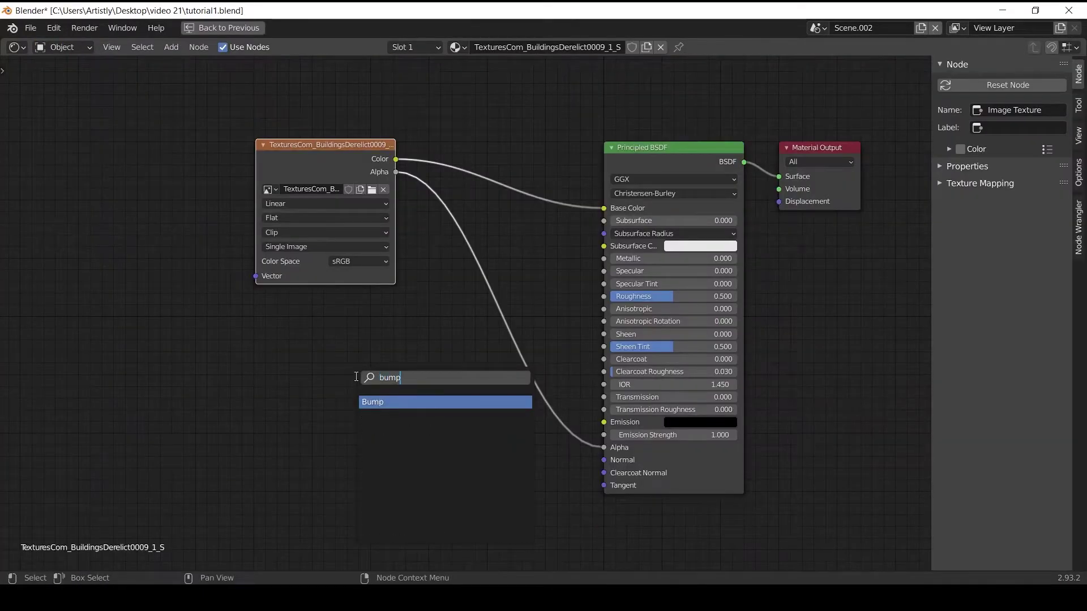
key(Return)
click(497, 399)
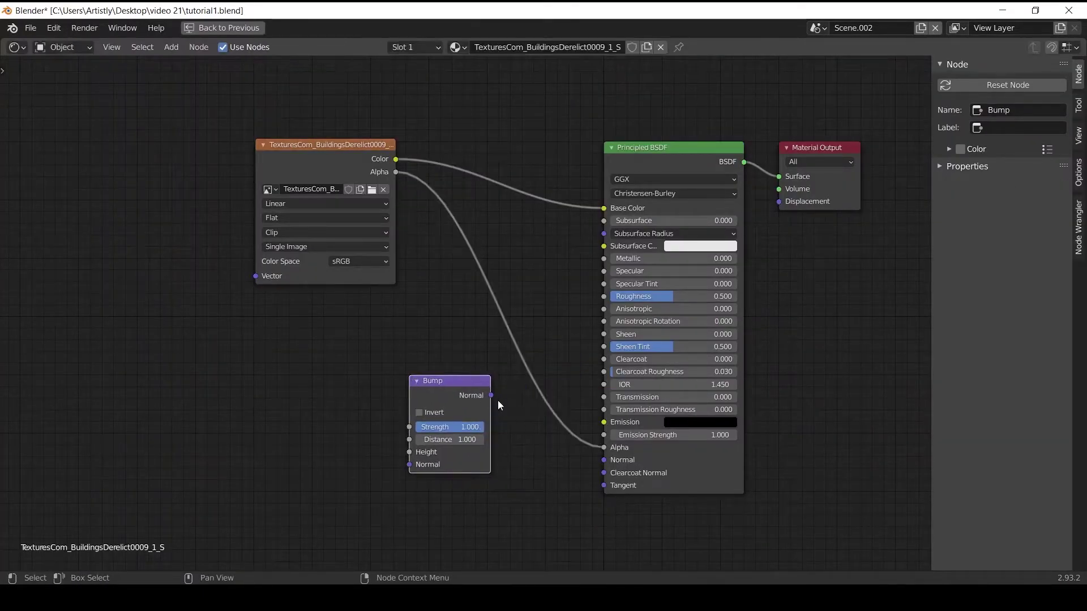
drag(491, 395, 604, 459)
drag(355, 158, 410, 452)
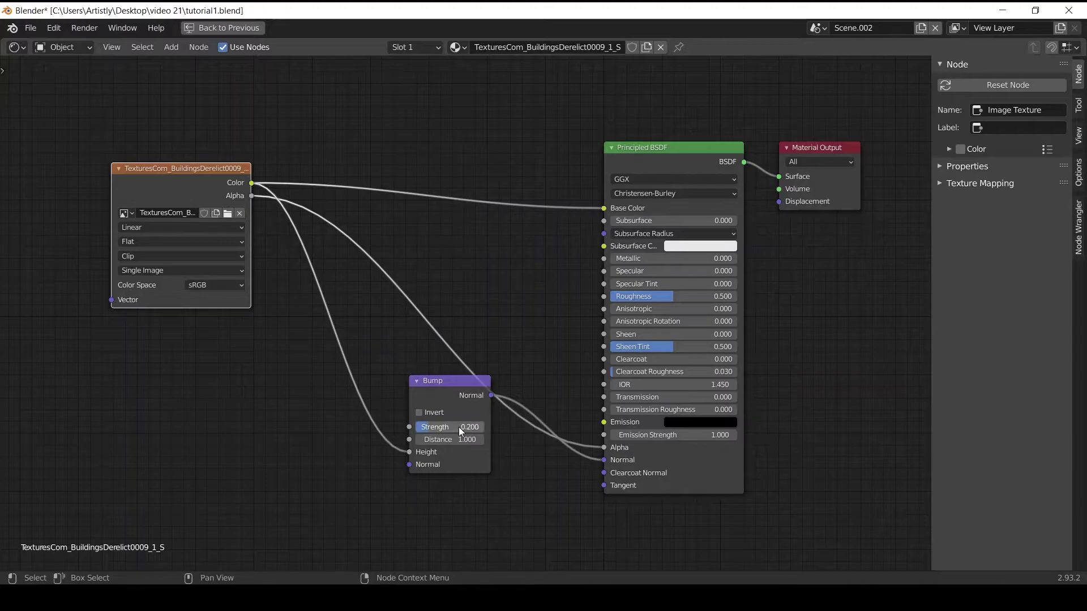
Step: Add a second material slot with an Emission node driven by the image colour
key(ctrl+space)
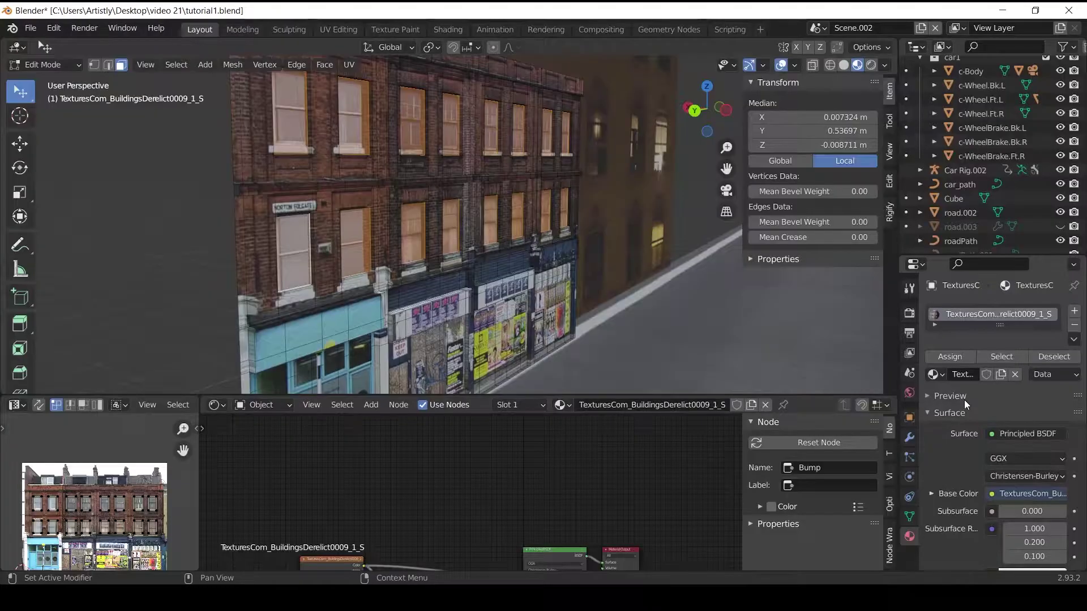
click(1074, 310)
key(shift+a)
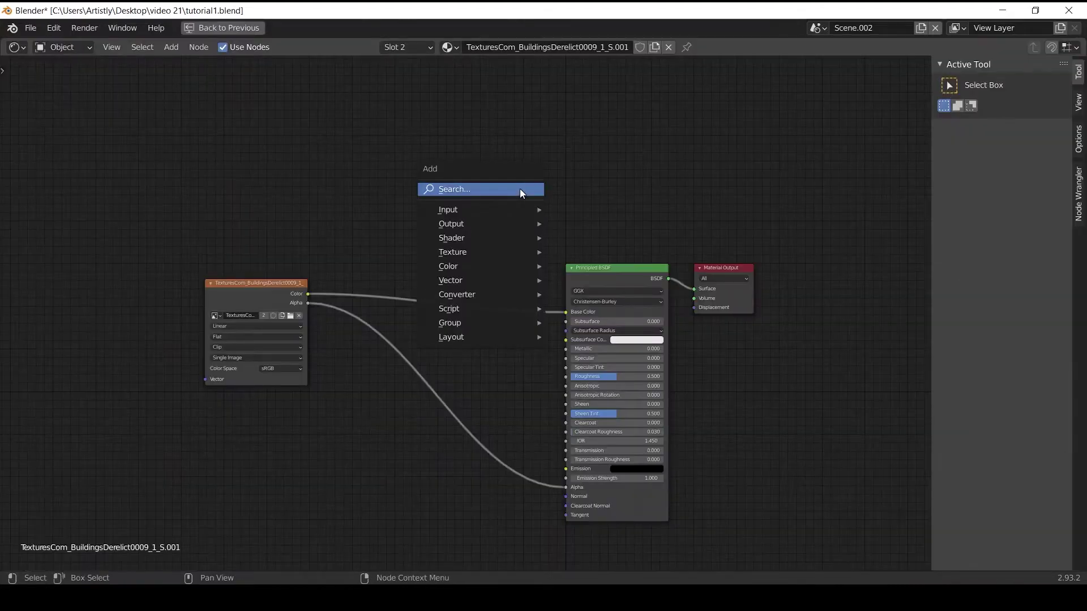
click(519, 189)
text(emis)
key(Return)
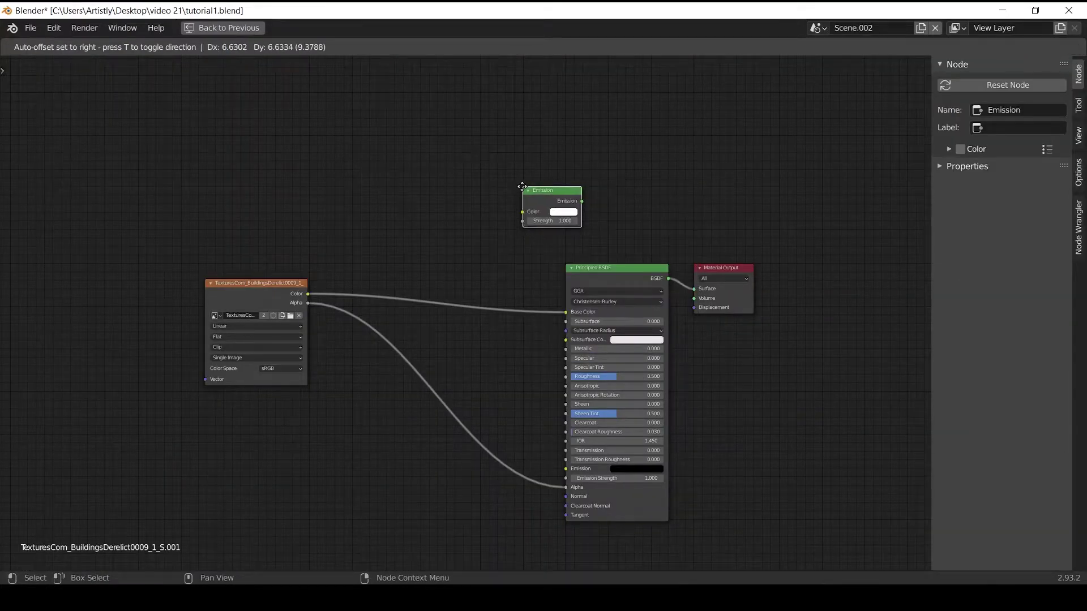
click(467, 208)
drag(307, 294, 327, 288)
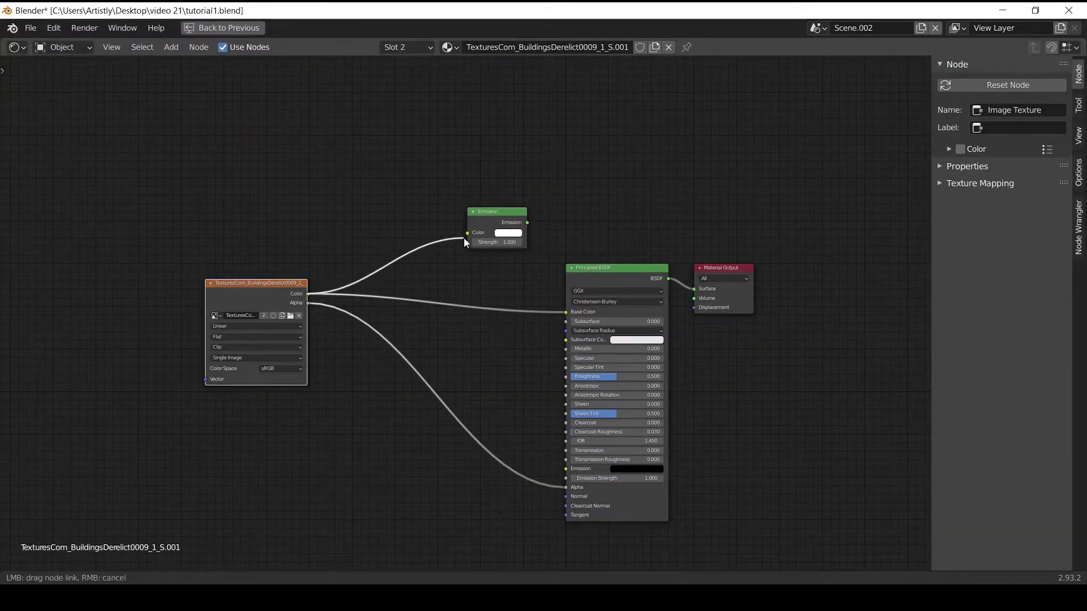
drag(464, 238, 467, 232)
drag(467, 232, 466, 232)
Step: Mix Emission with a Transparent BSDF through a Mix Shader into the Material Output
text(trnas)
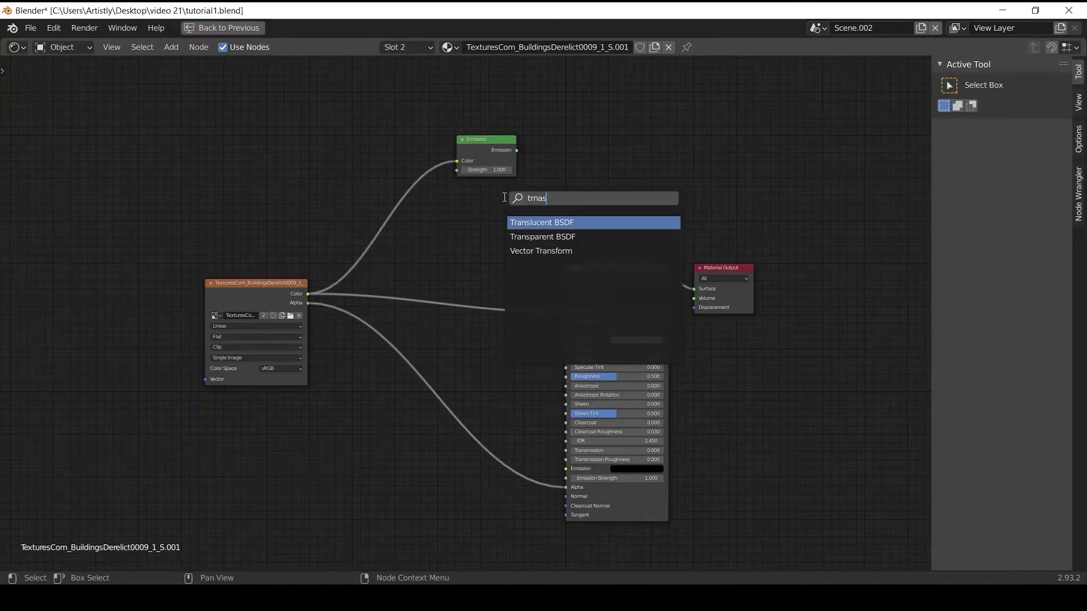
key(Down)
key(Return)
click(490, 202)
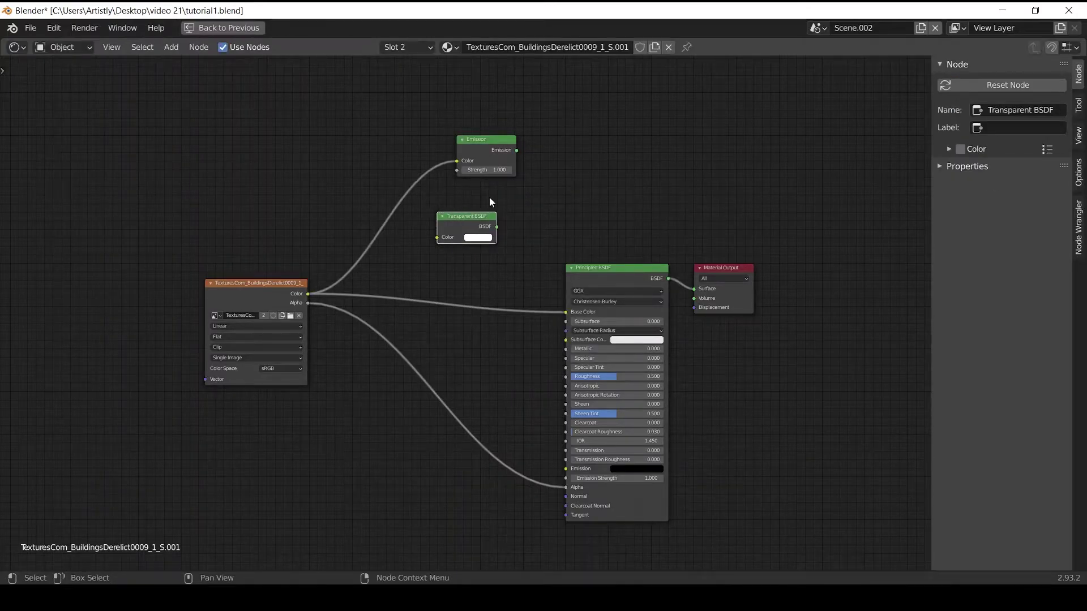
drag(474, 226, 504, 211)
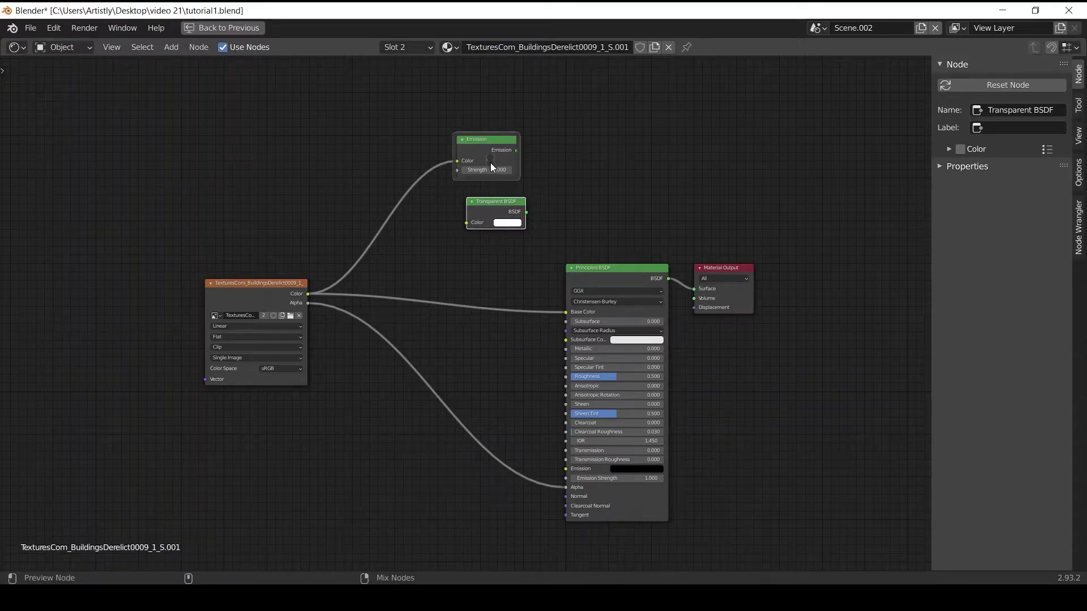
ctrl+shift+right_drag(490, 183, 492, 207)
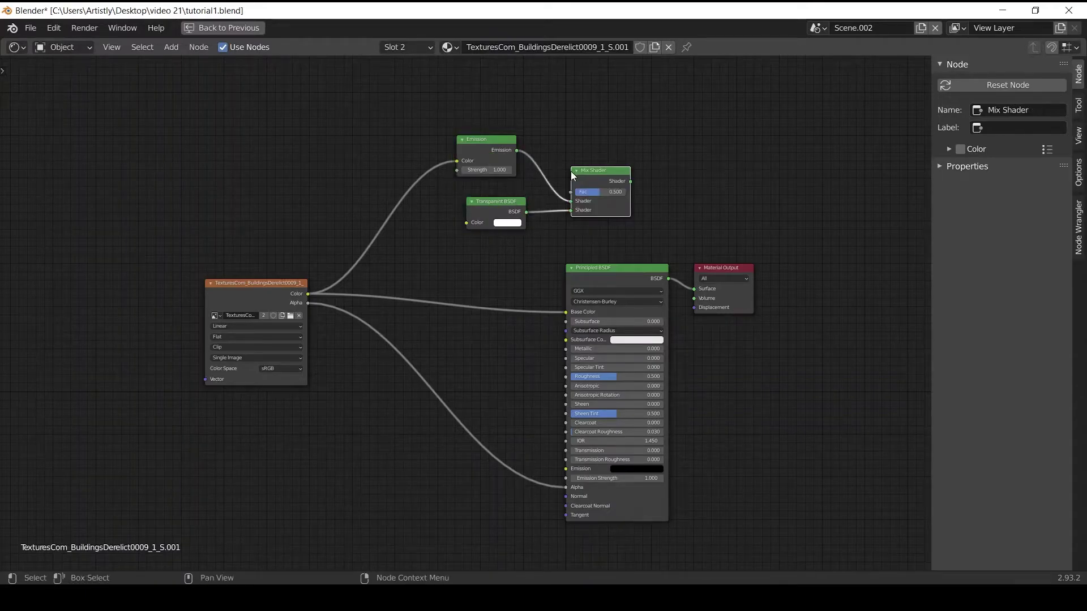
click(610, 171)
ctrl+shift+click(611, 172)
drag(736, 266, 775, 206)
key(ctrl+space)
middle_drag(524, 281, 611, 233)
click(628, 257)
Step: Duplicate the facade and slide the copy along Y further down the street
key(Tab)
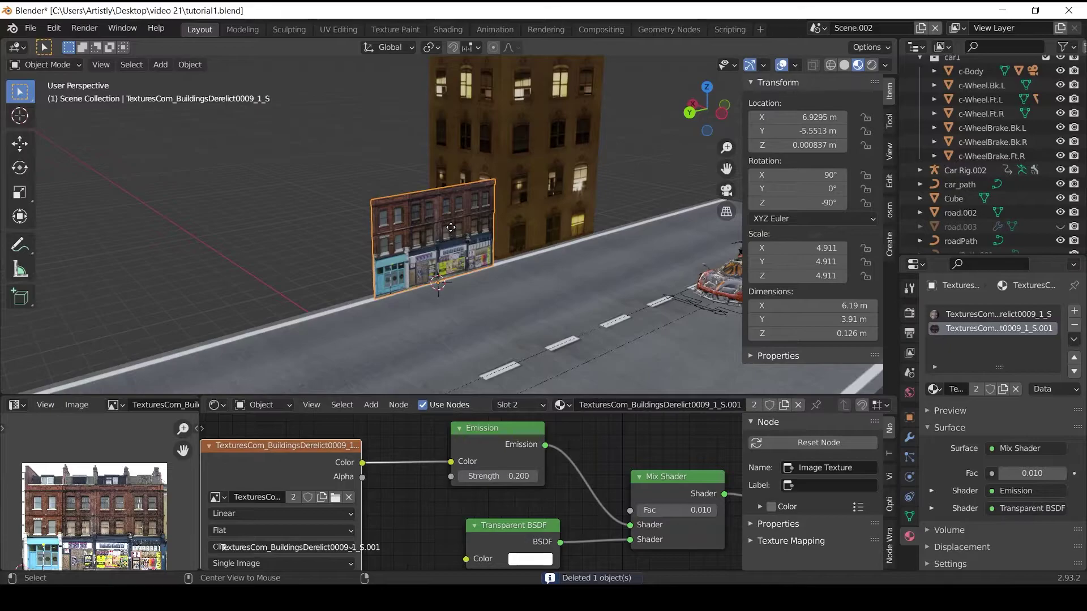
key(shift+d)
key(x)
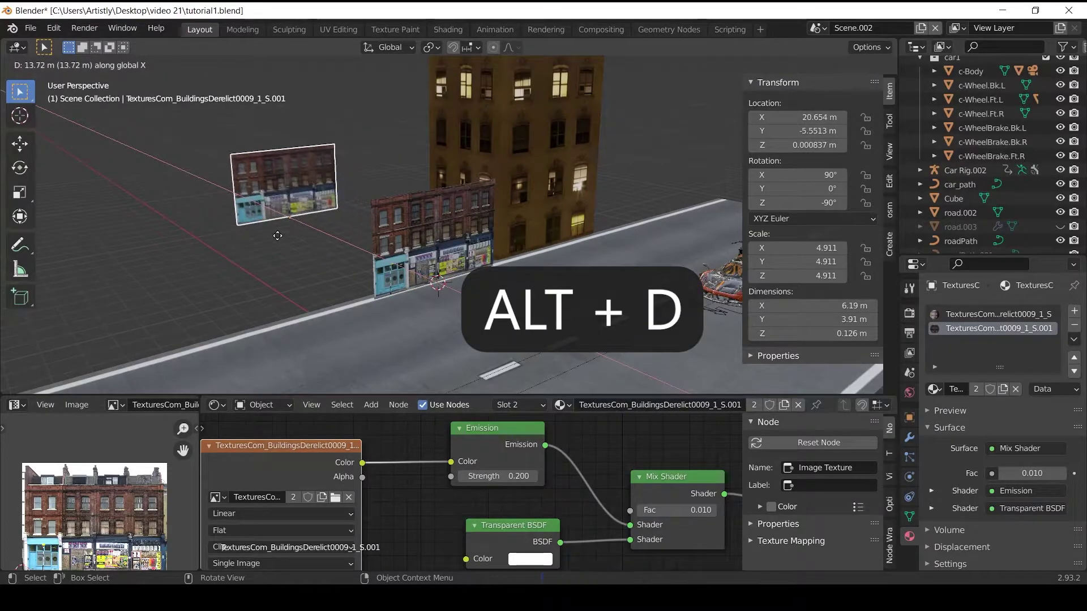
key(y)
click(240, 297)
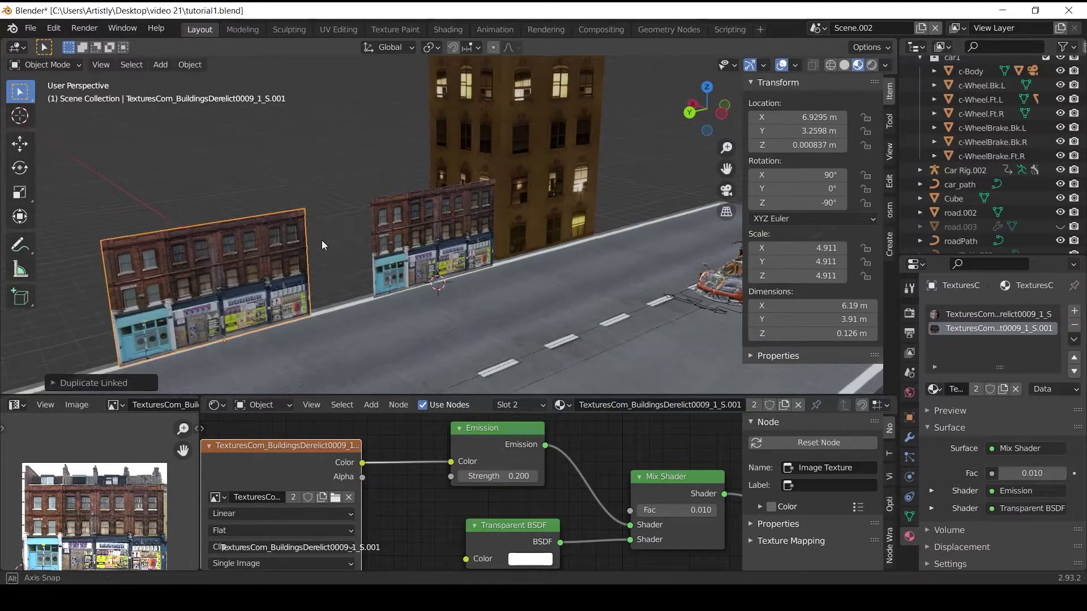
scroll(308, 240, up, 4)
shift+middle_drag(335, 246, 483, 265)
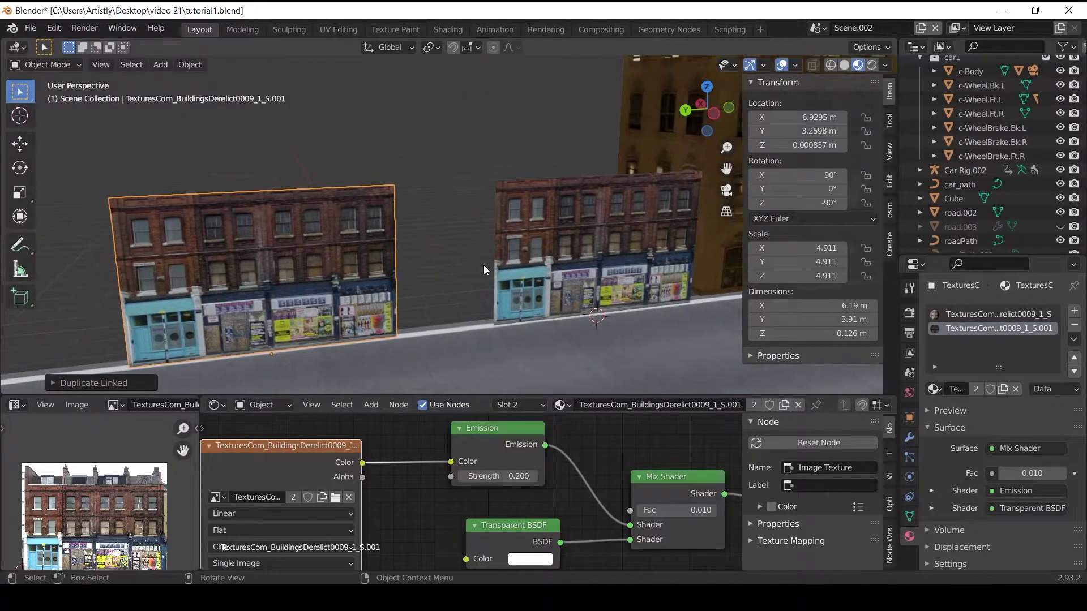
middle_drag(389, 227, 361, 228)
Step: Enter Edit Mode, try moving a facade vertex, cancel it, and return to Object Mode
key(Tab)
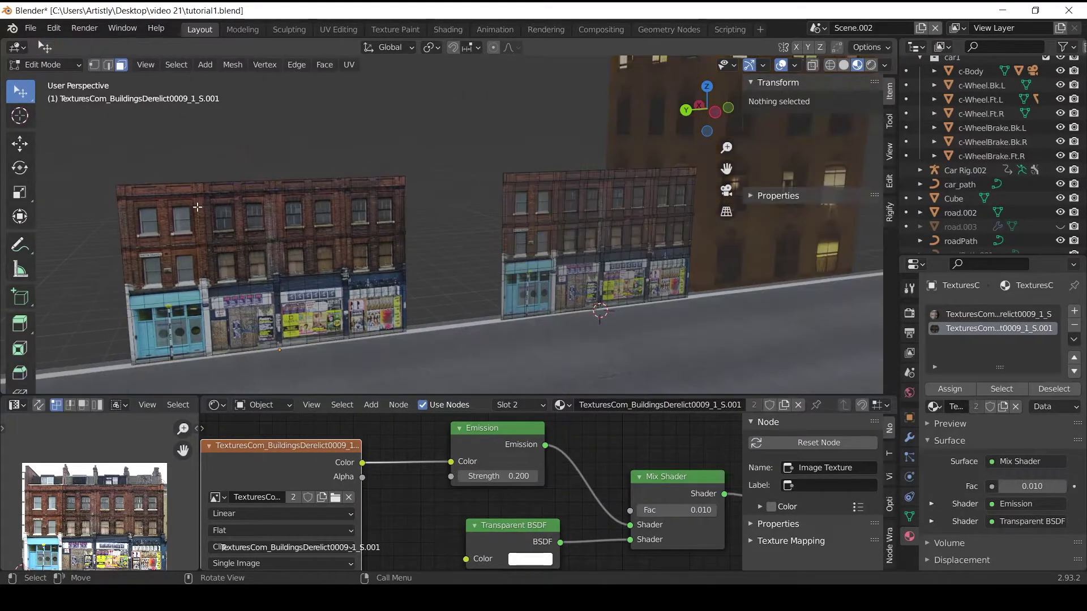
click(139, 202)
key(g)
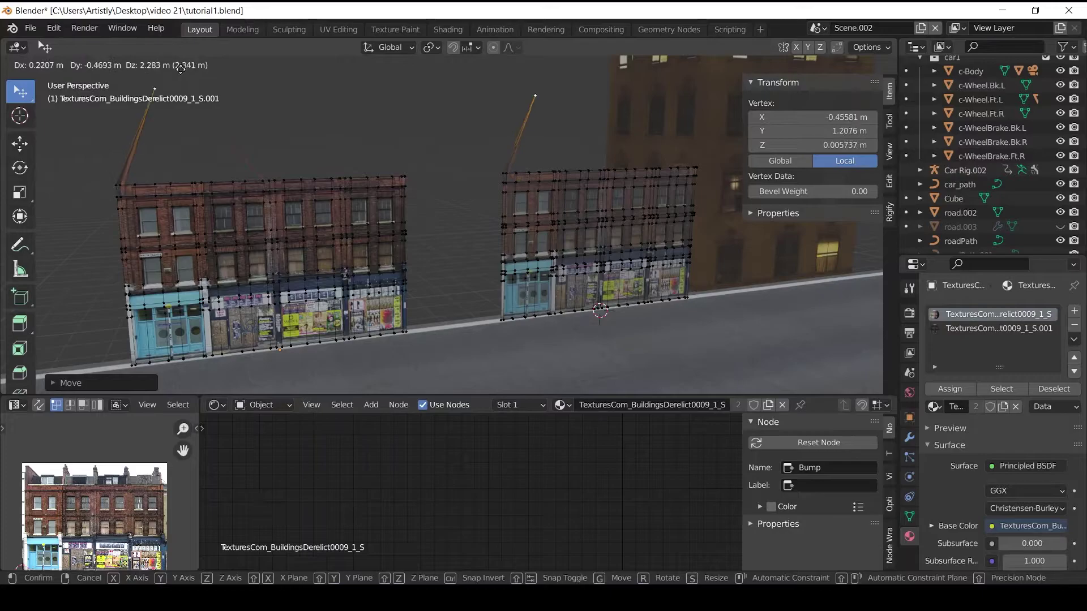
right_click(136, 148)
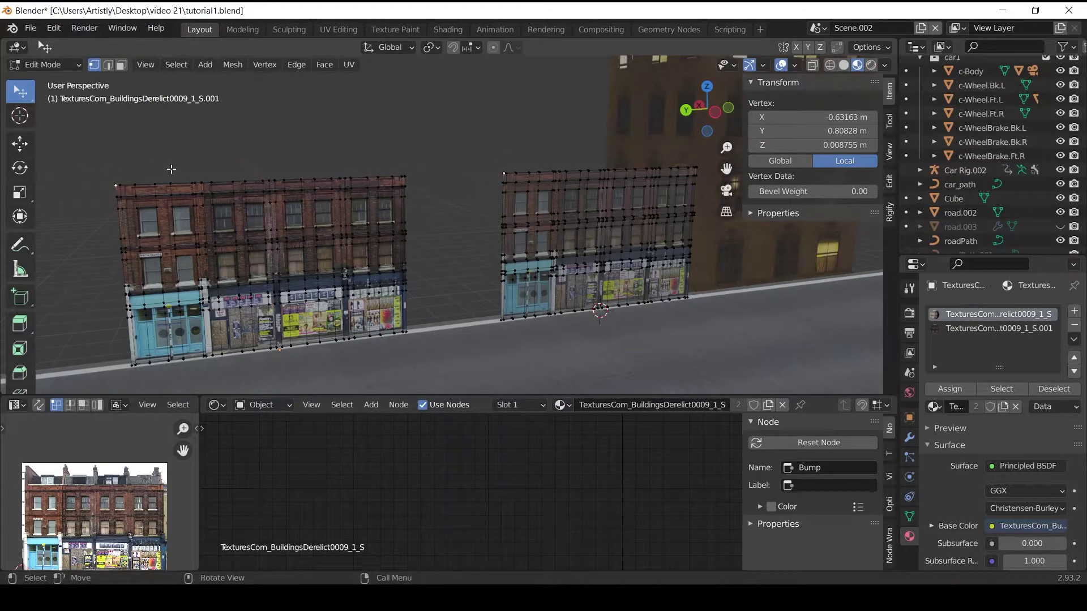
key(Tab)
middle_drag(253, 198, 416, 241)
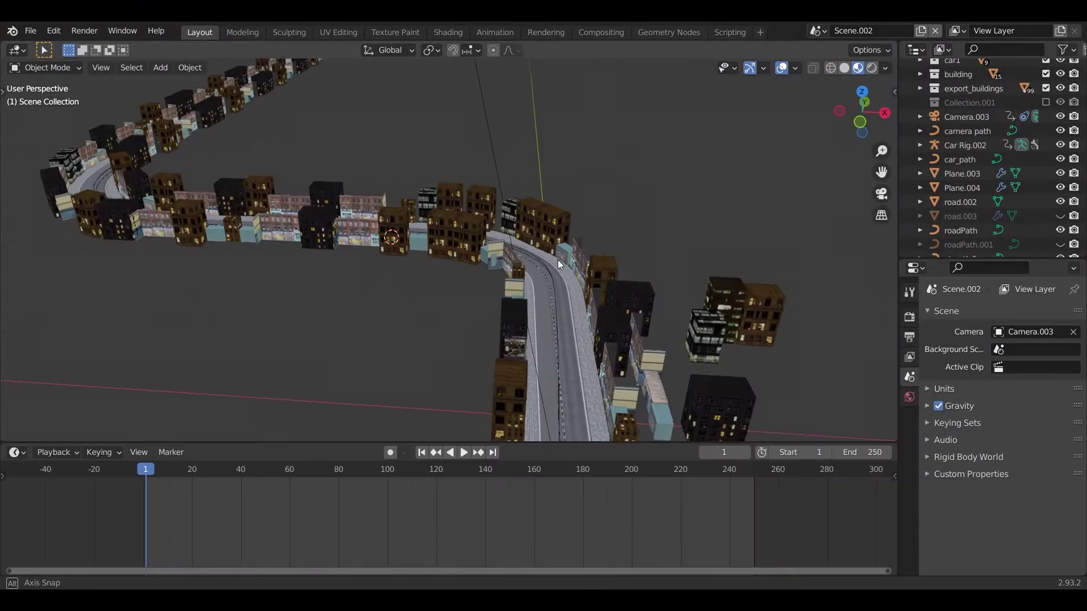
Step: Parent Camera.003 to the car body with Keep Transform, then play the animation through the camera
middle_drag(558, 260, 474, 238)
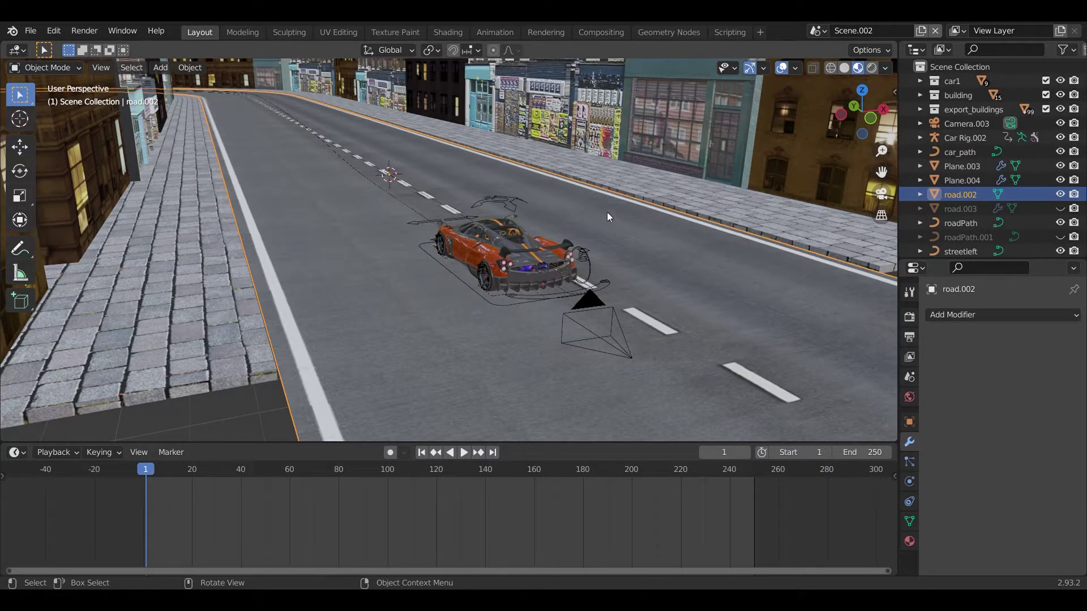
click(592, 307)
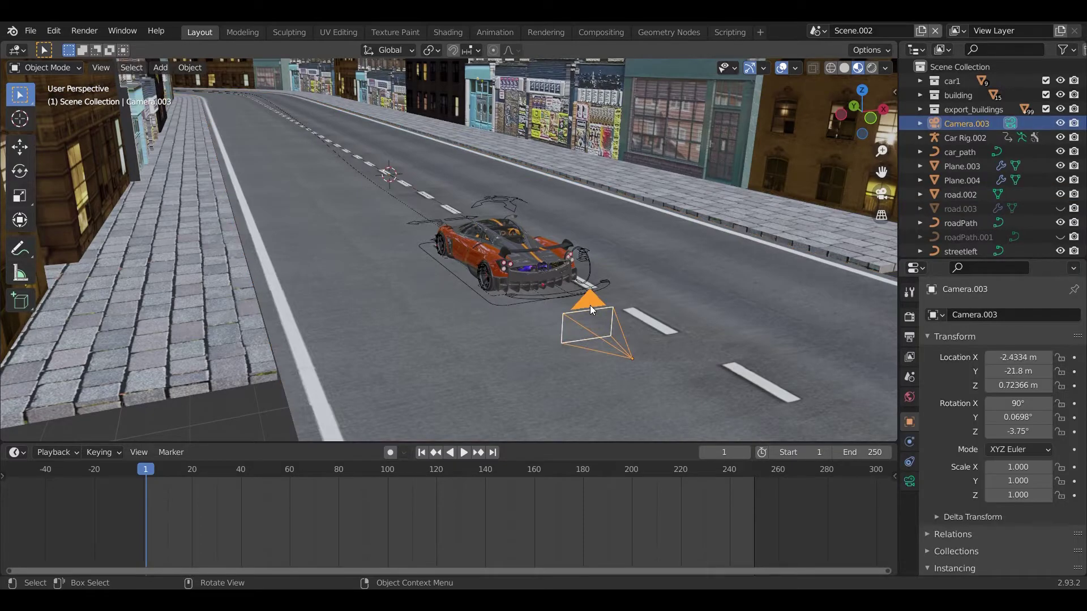
click(492, 251)
key(ctrl+p)
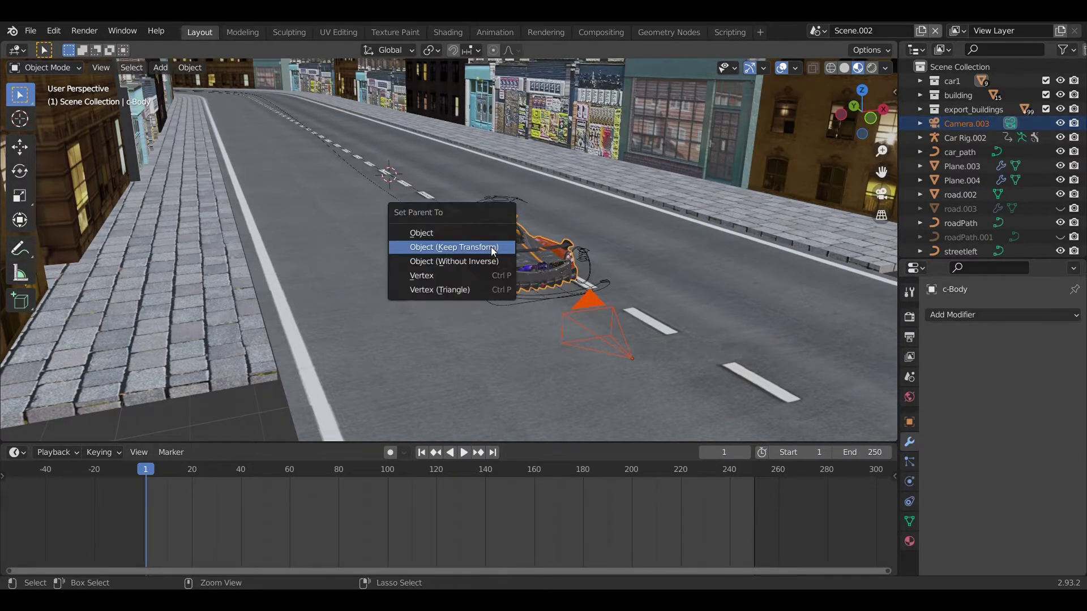
click(492, 252)
key(KP_0)
key(space)
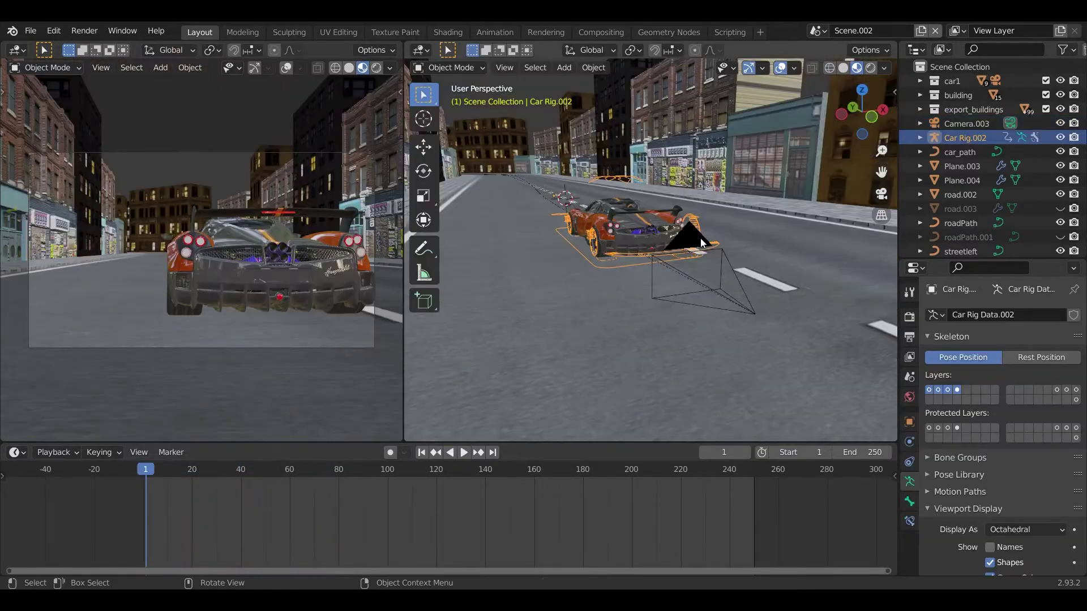
Step: Expand Camera.003's Viewport Display and Composition Guides and raise Passepartout to 1.000
click(965, 124)
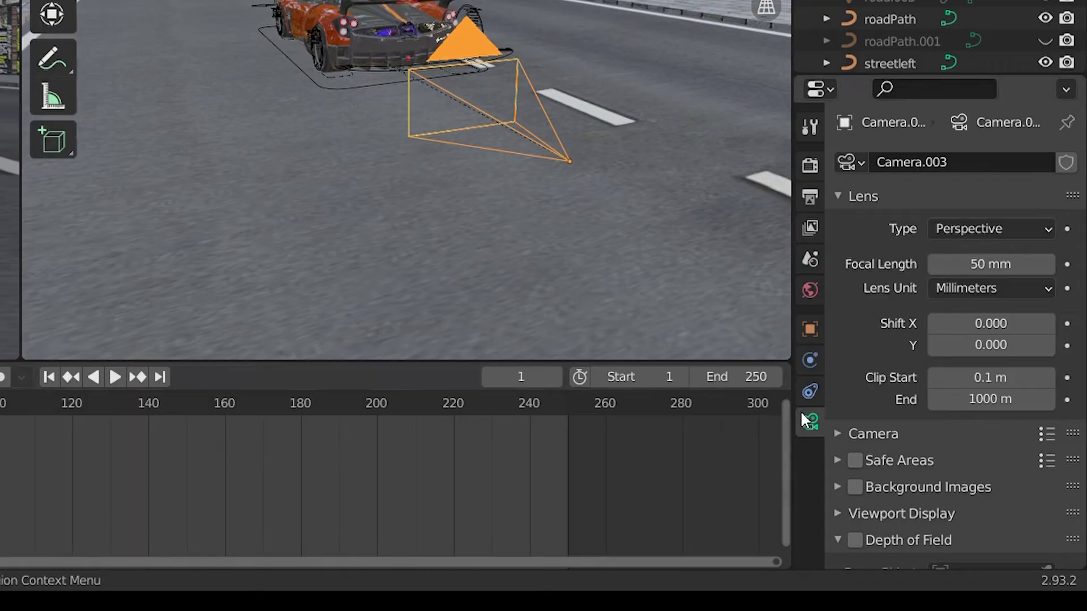
scroll(923, 322, down, 6)
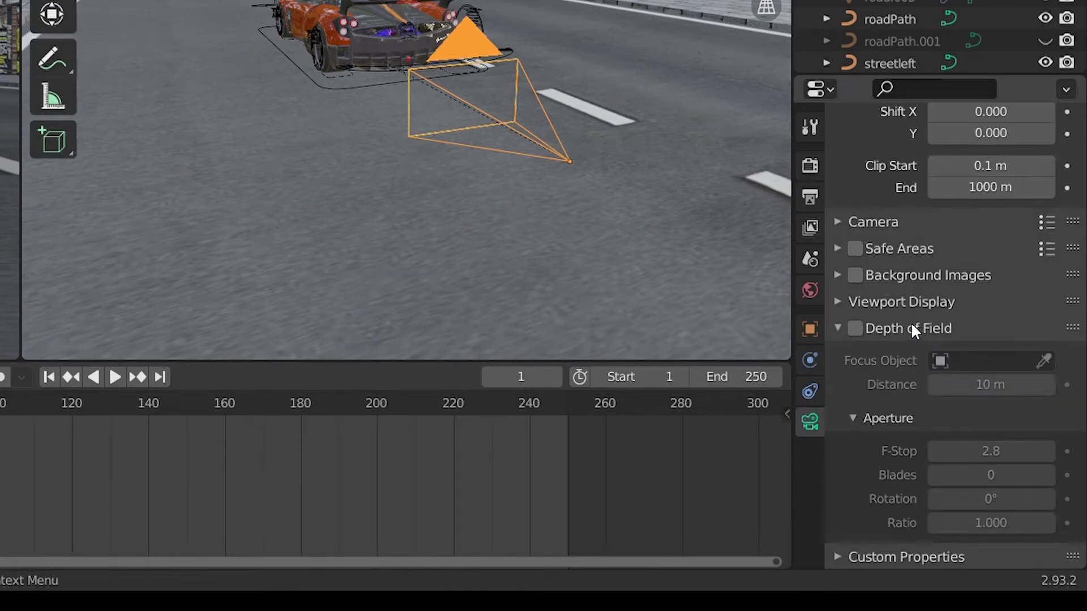
click(858, 304)
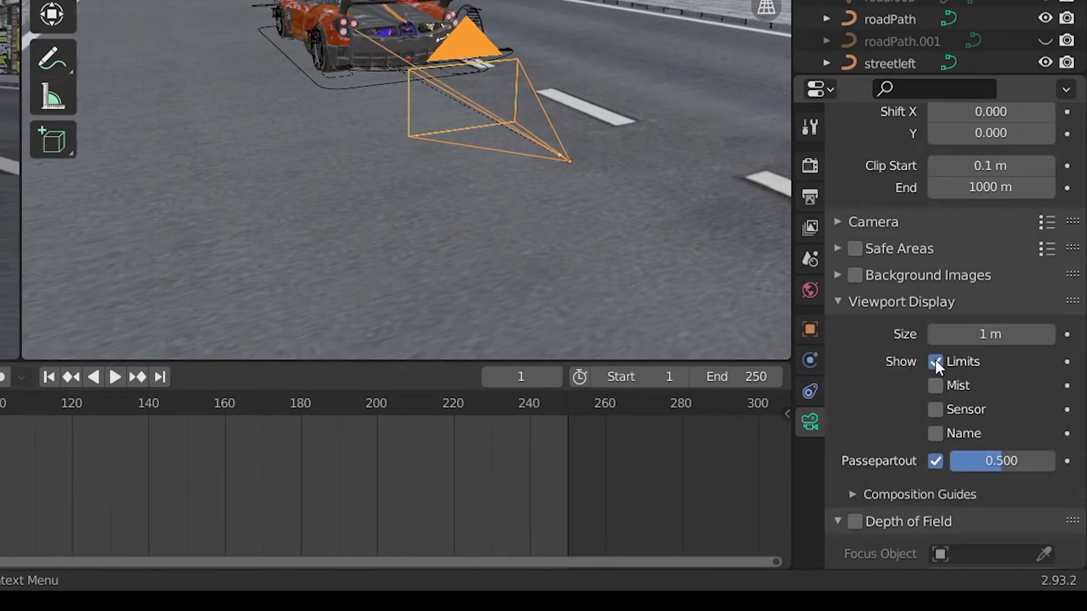
click(891, 487)
scroll(914, 413, down, 4)
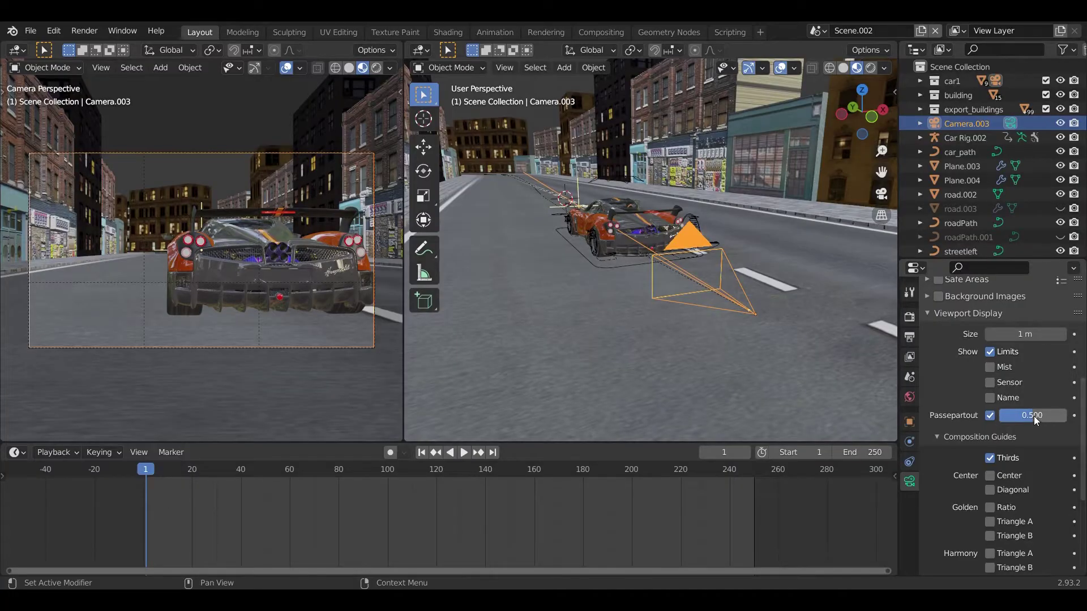
drag(1033, 415, 1067, 416)
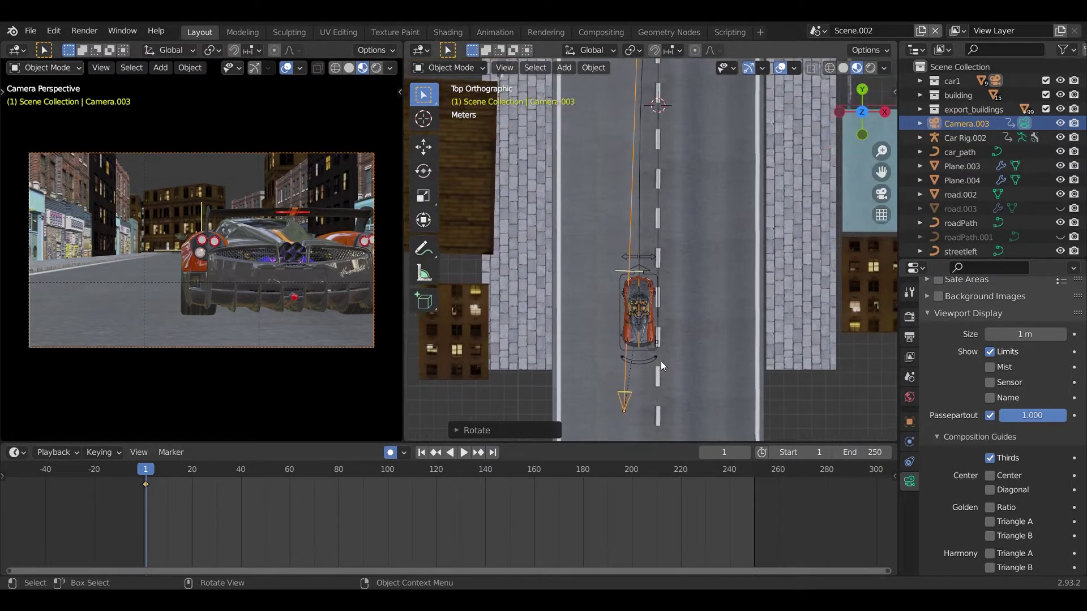
Step: In top view, move and rotate Camera.003 behind the car, keying frame 11
key(Up)
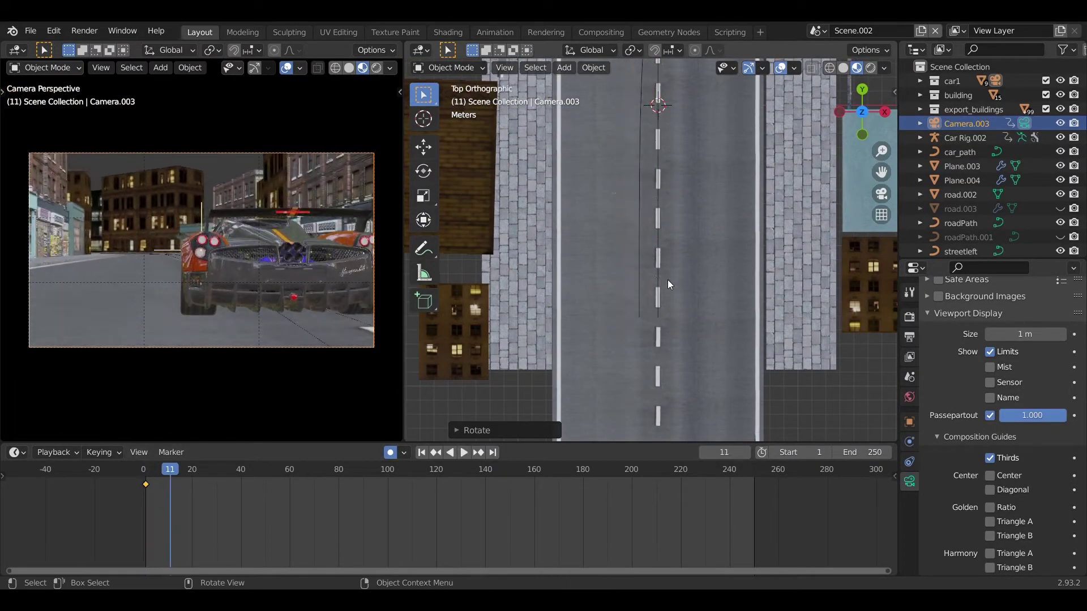
scroll(684, 202, down, 1)
shift+middle_drag(673, 136, 649, 300)
key(g)
key(z)
click(673, 231)
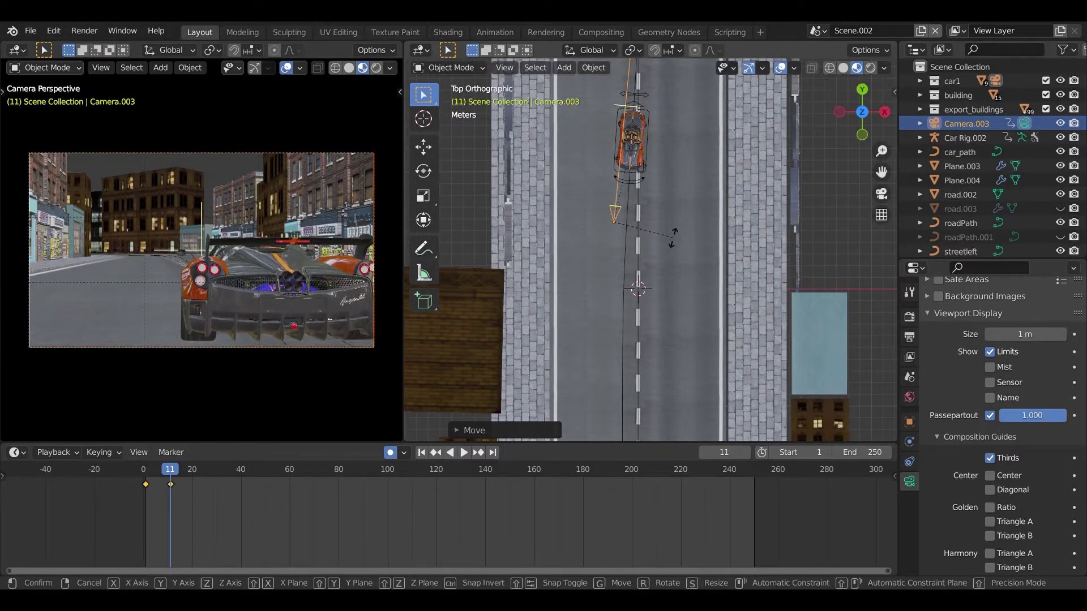
key(r)
click(673, 226)
Step: At frame 24, move the camera along X and Z, then play back the animation
key(Right)
key(Right)
key(Right)
key(Right)
key(Right)
key(Right)
key(Right)
key(Right)
key(Right)
key(Right)
key(Right)
key(Right)
key(Right)
scroll(672, 225, down, 4)
shift+middle_drag(673, 225, 630, 389)
key(g)
key(x)
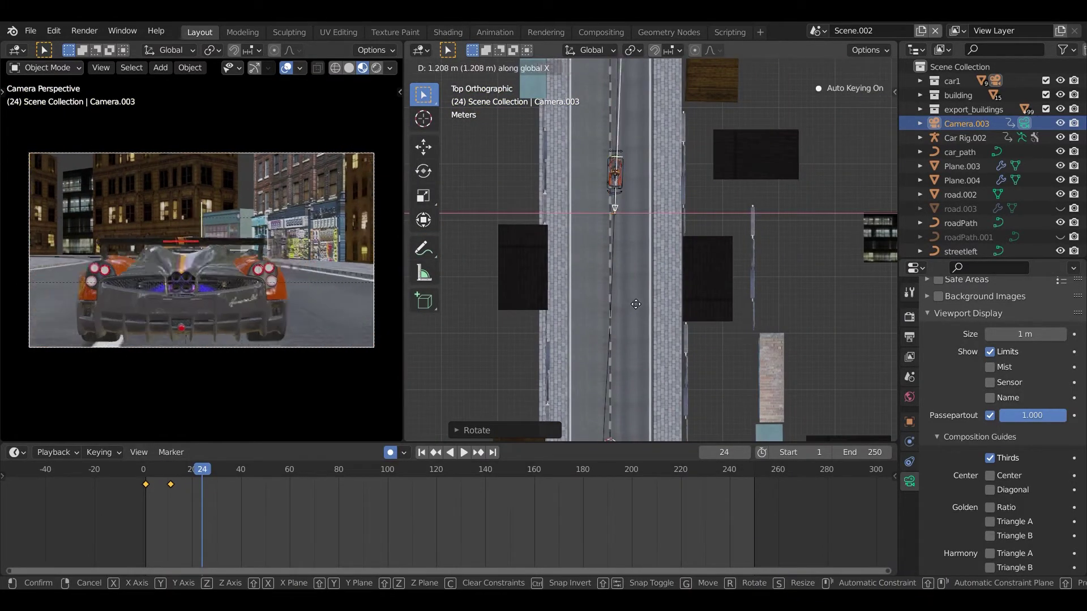
click(636, 307)
key(g)
key(z)
click(636, 309)
key(space)
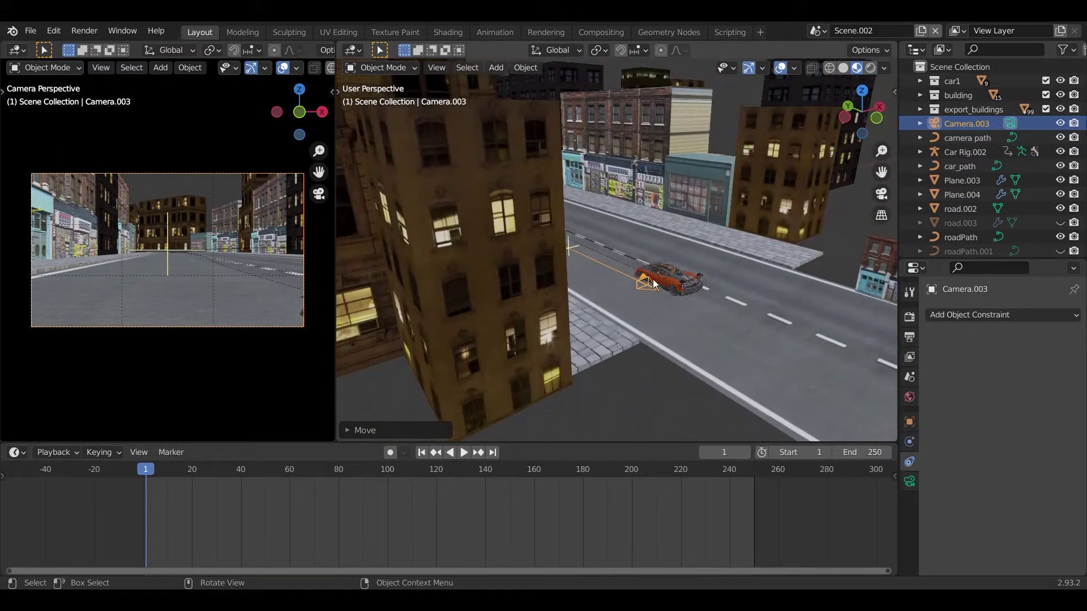
Step: Snap Camera.003 to the 3D cursor up the road with Selection to Cursor
mouse_move(658, 309)
middle_down()
mouse_move(685, 304)
mouse_move(618, 305)
mouse_move(639, 307)
middle_up()
scroll(707, 304, up, 4)
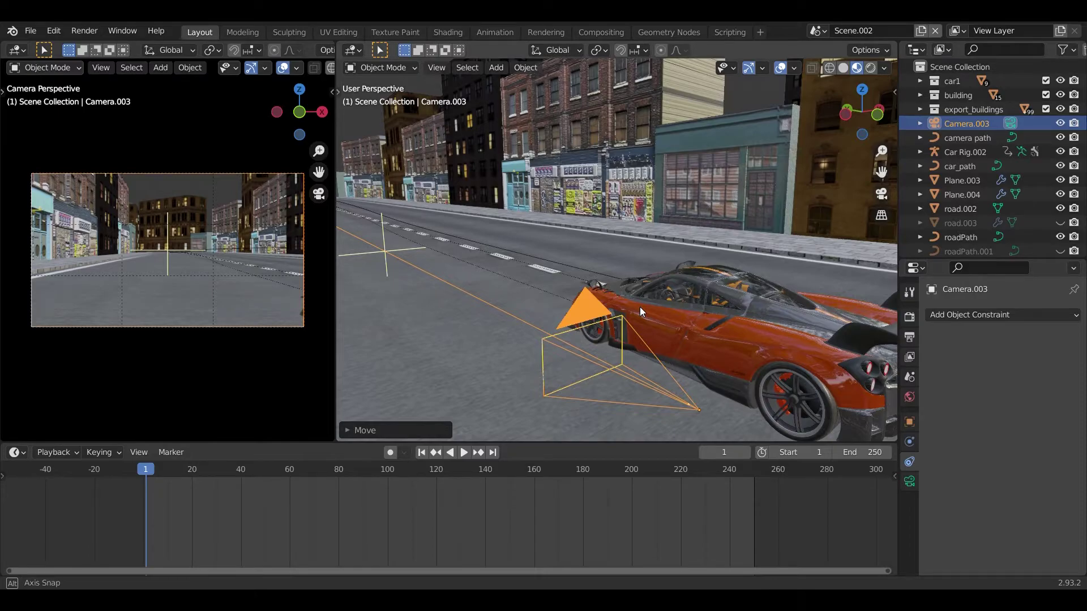
middle_drag(640, 306, 639, 307)
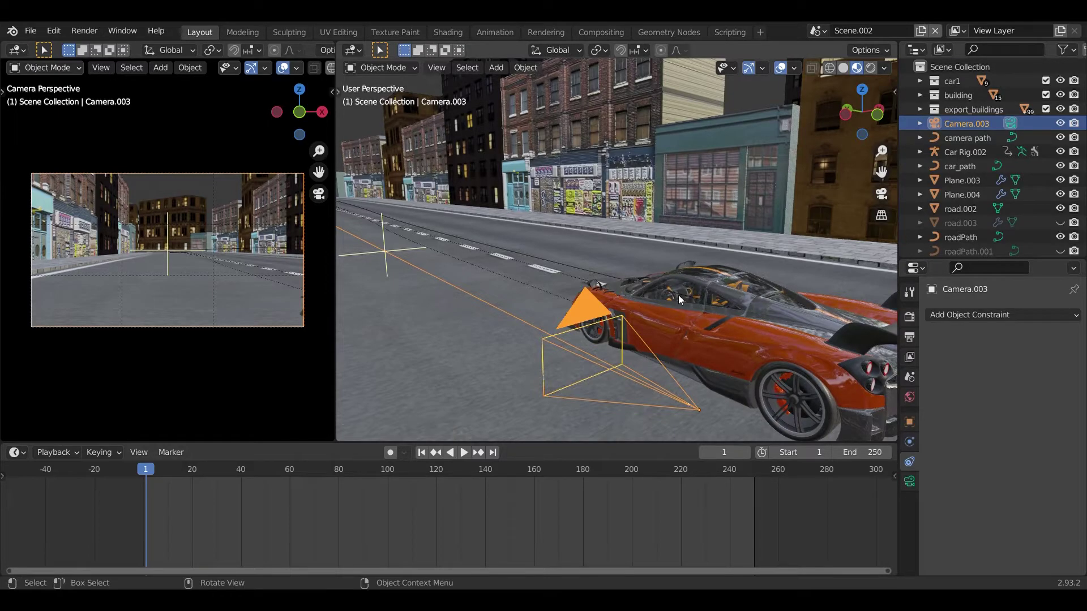
key(shift+s)
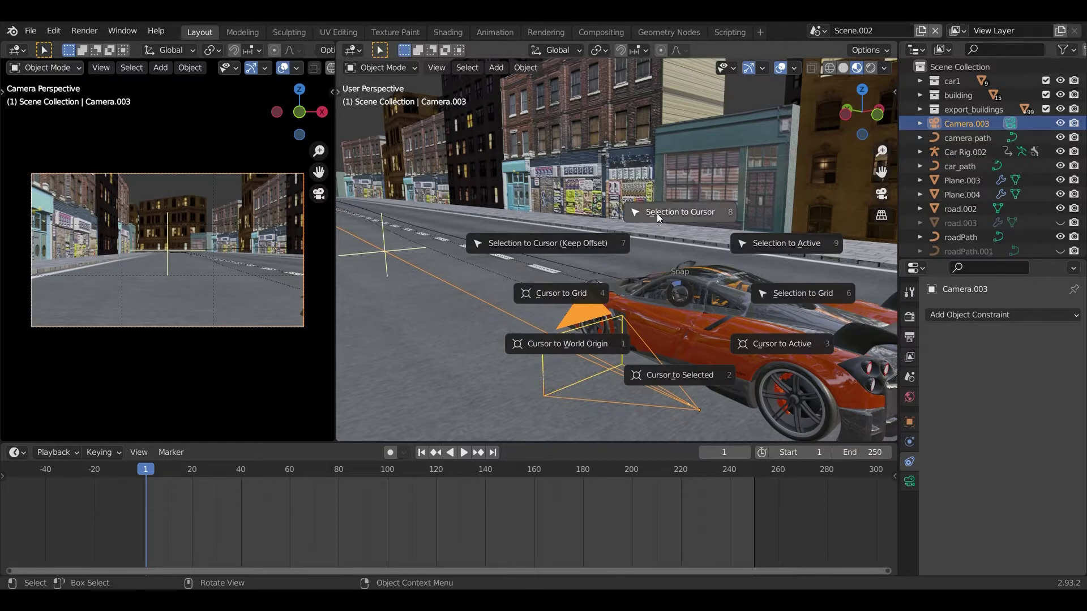
click(679, 211)
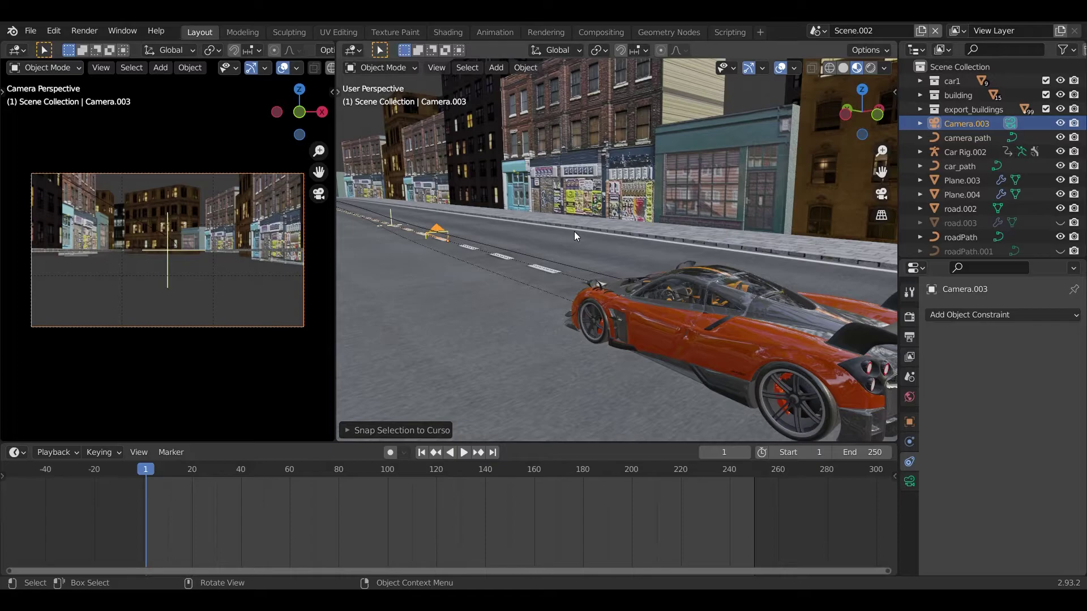
scroll(575, 233, up, 1)
Step: Add a Follow Path constraint to Camera.003 with camera path as its target
click(955, 314)
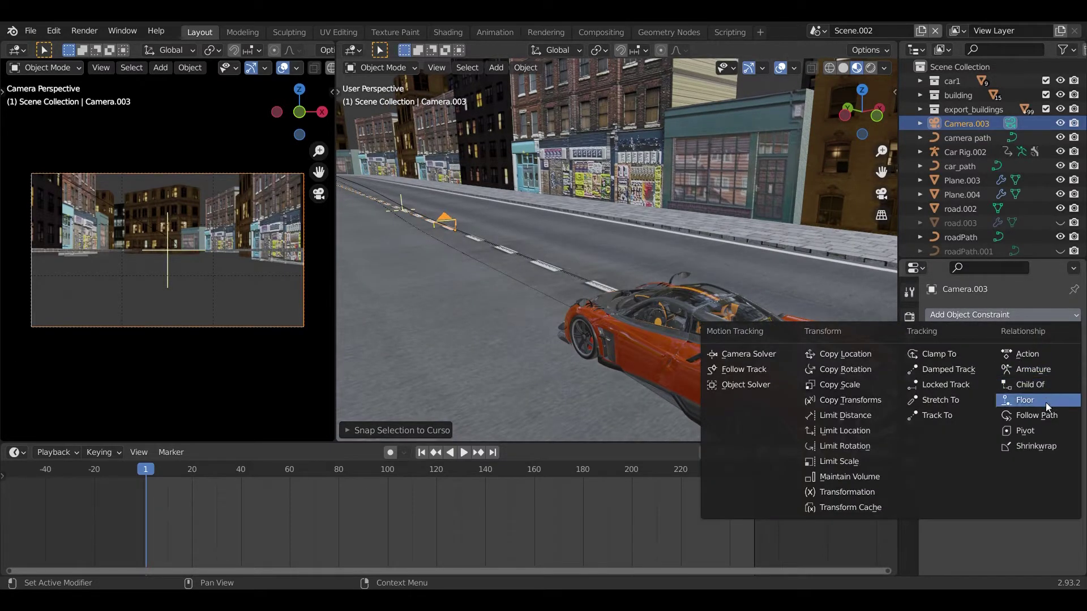
click(1046, 416)
click(1056, 360)
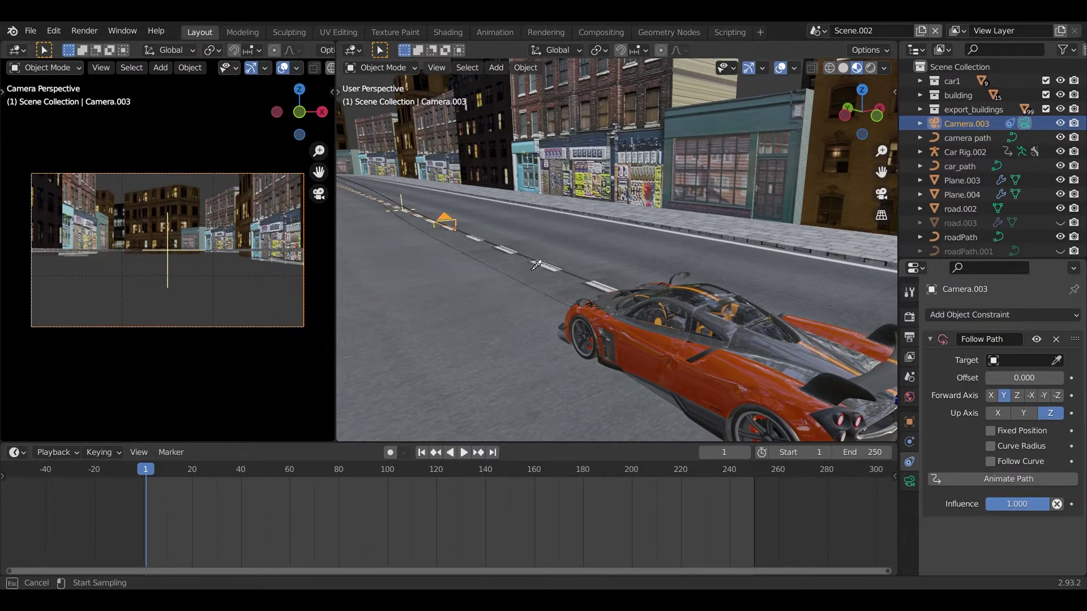
click(539, 261)
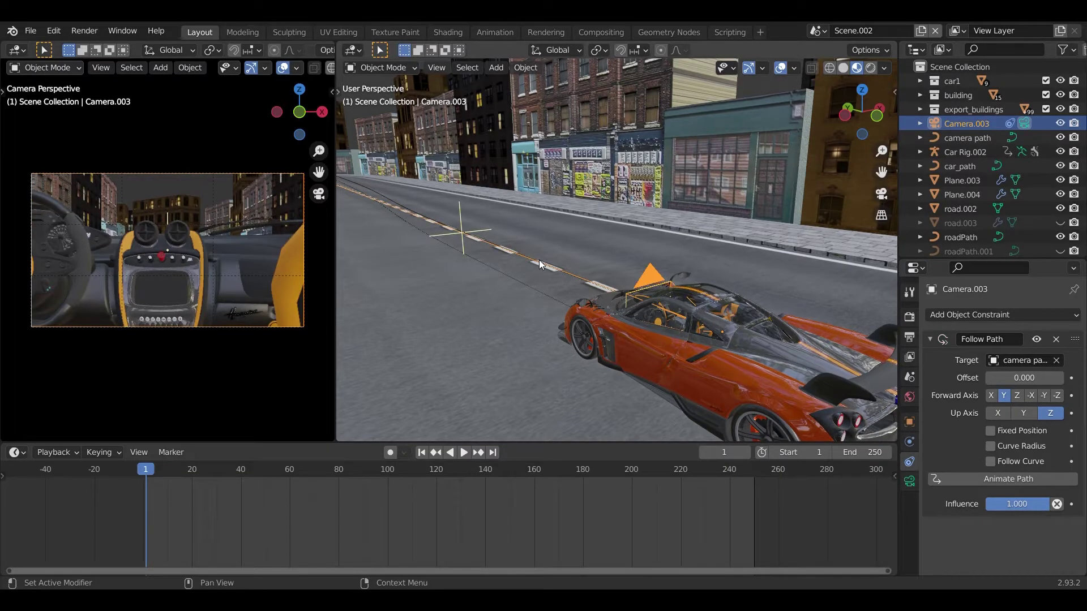
Step: Shift the camera path points along Y, X and Z, then play the animation
key(g)
key(y)
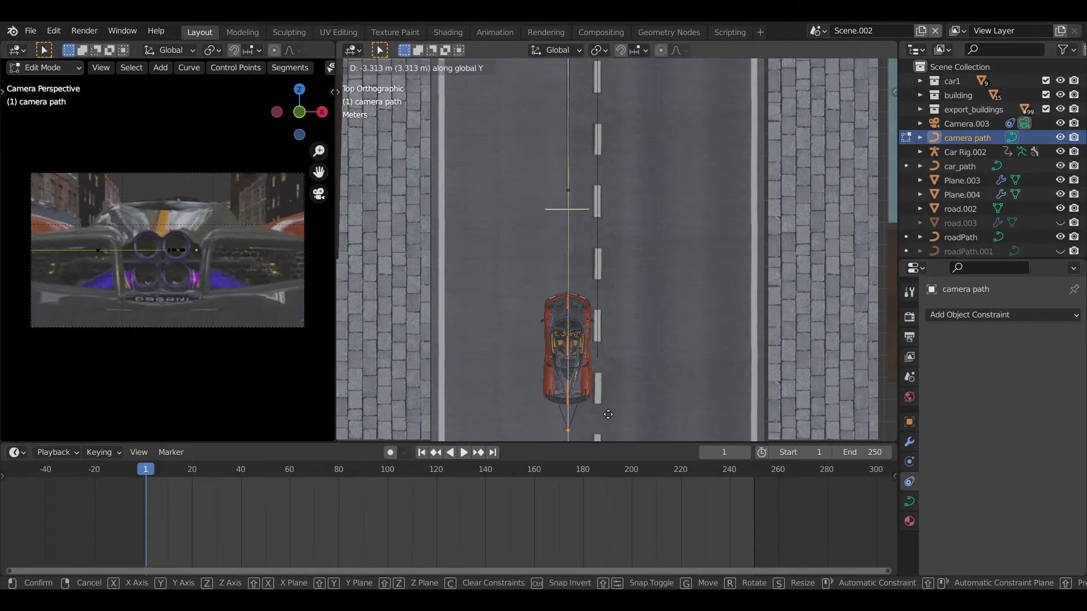
click(604, 438)
key(g)
key(x)
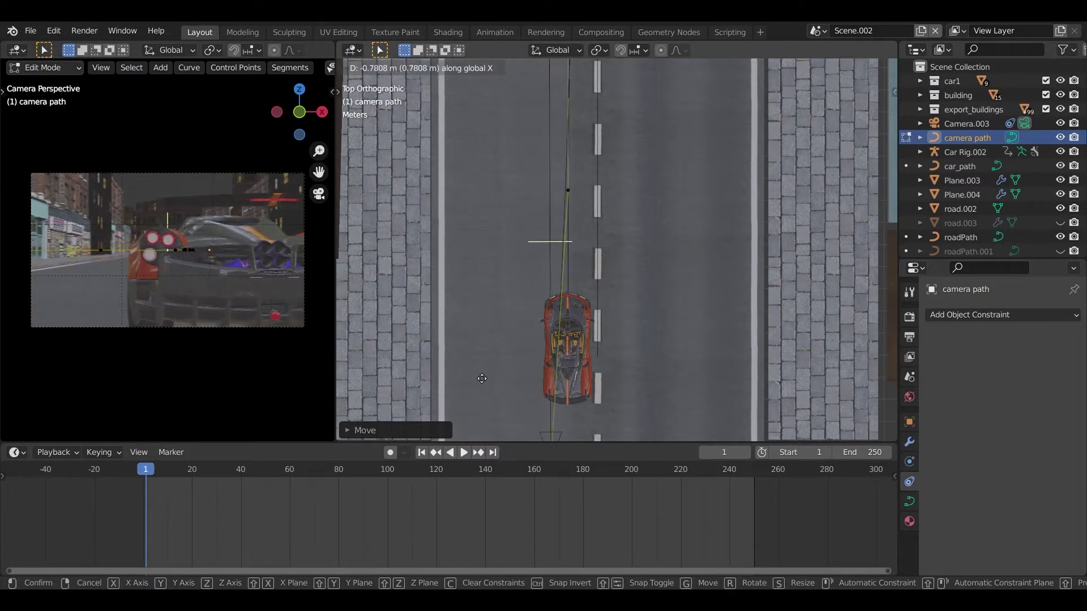
click(522, 351)
key(g)
key(z)
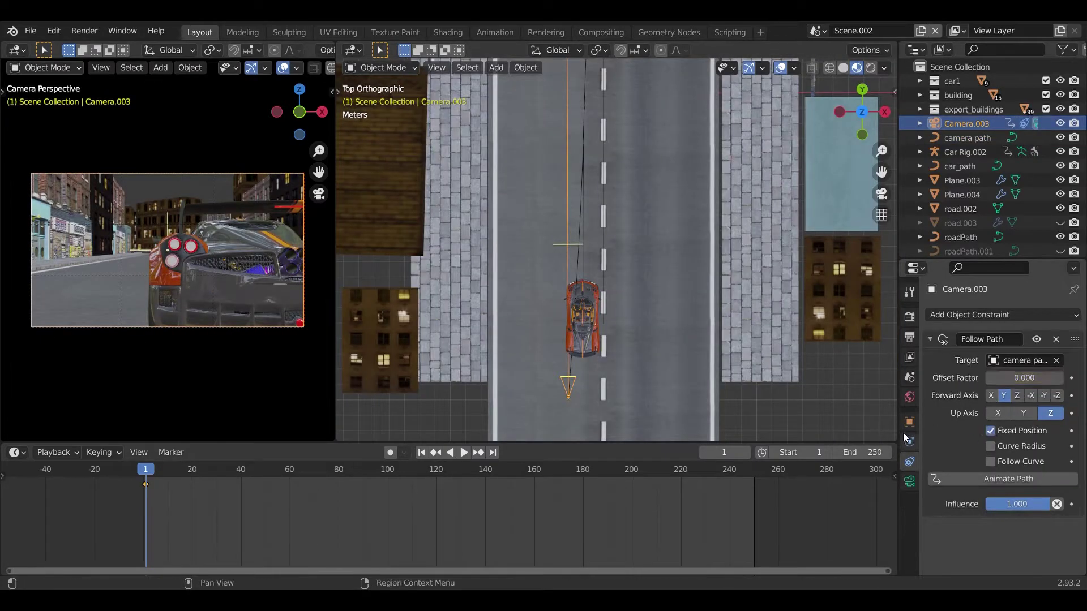
key(space)
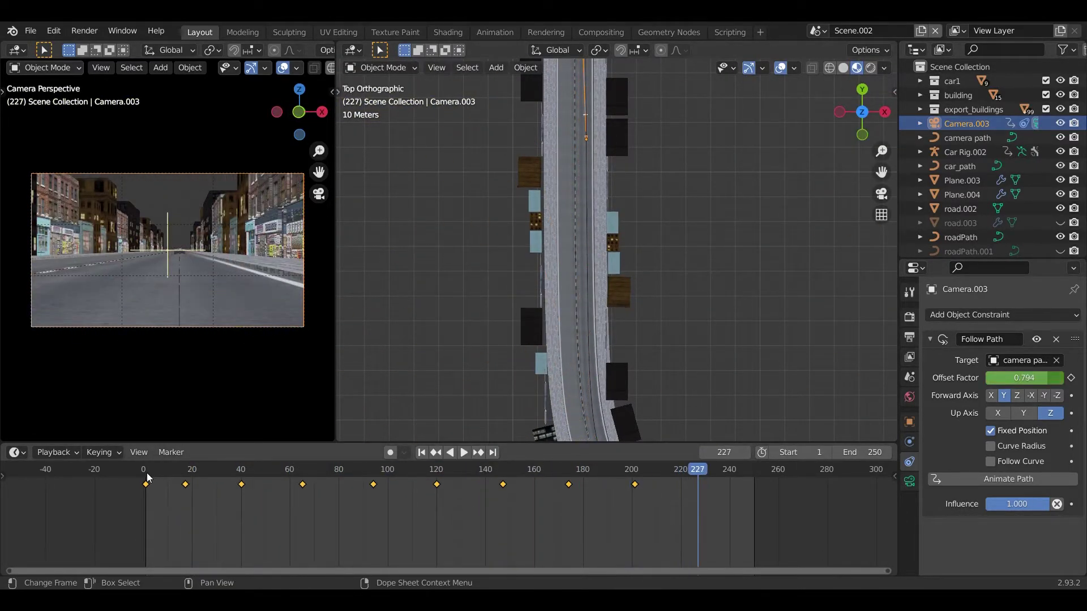
Step: Isolate Camera.003's Offset Factor curve in the Graph Editor and give its keys Vector handles
key(space)
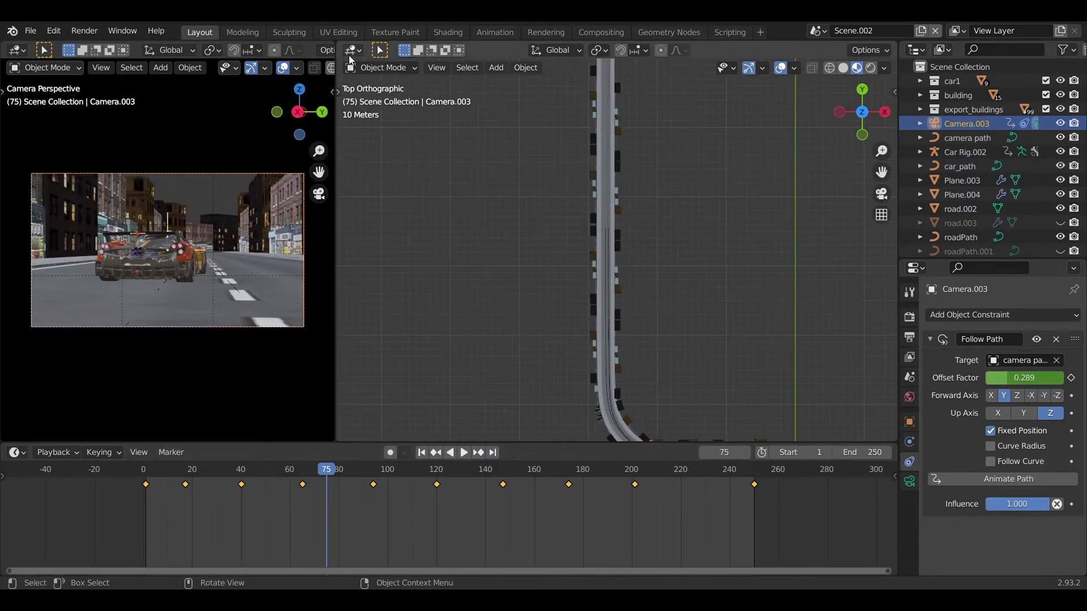
click(355, 50)
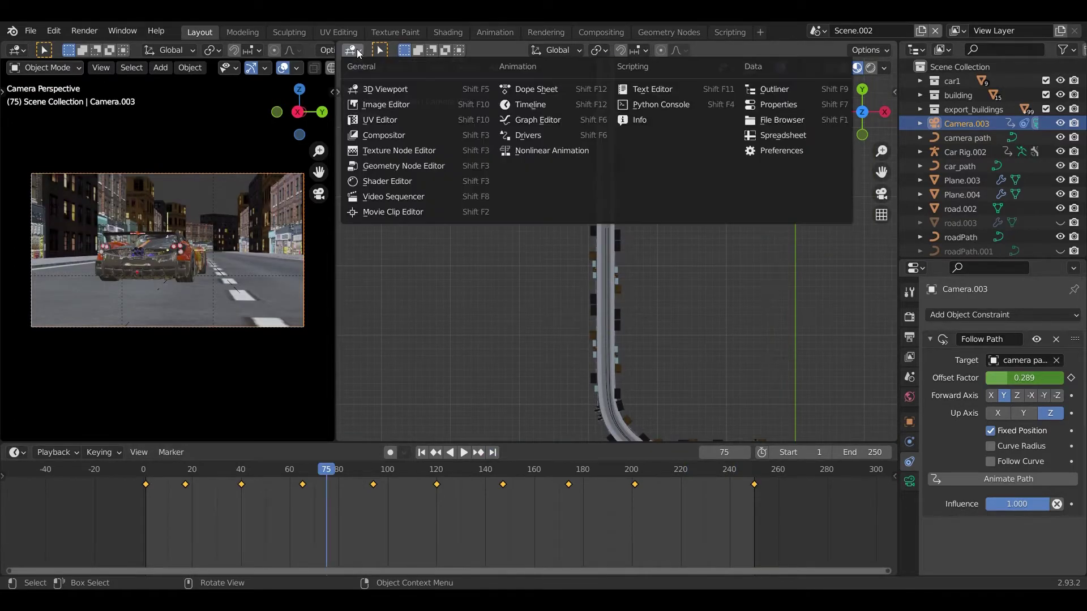
click(572, 118)
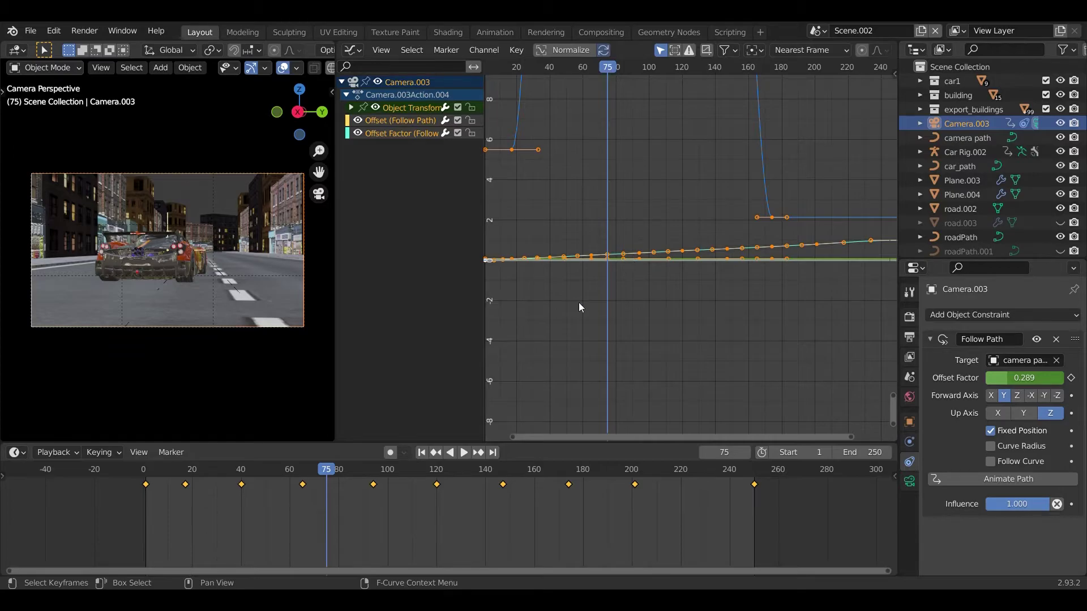
click(557, 325)
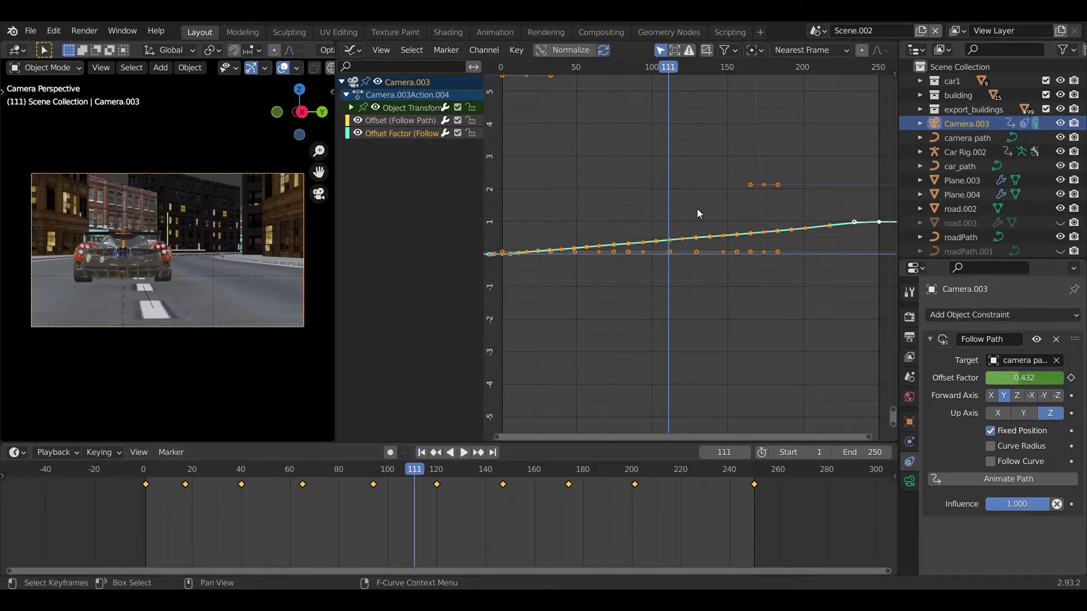
click(399, 133)
key(Home)
key(KP_Decimal)
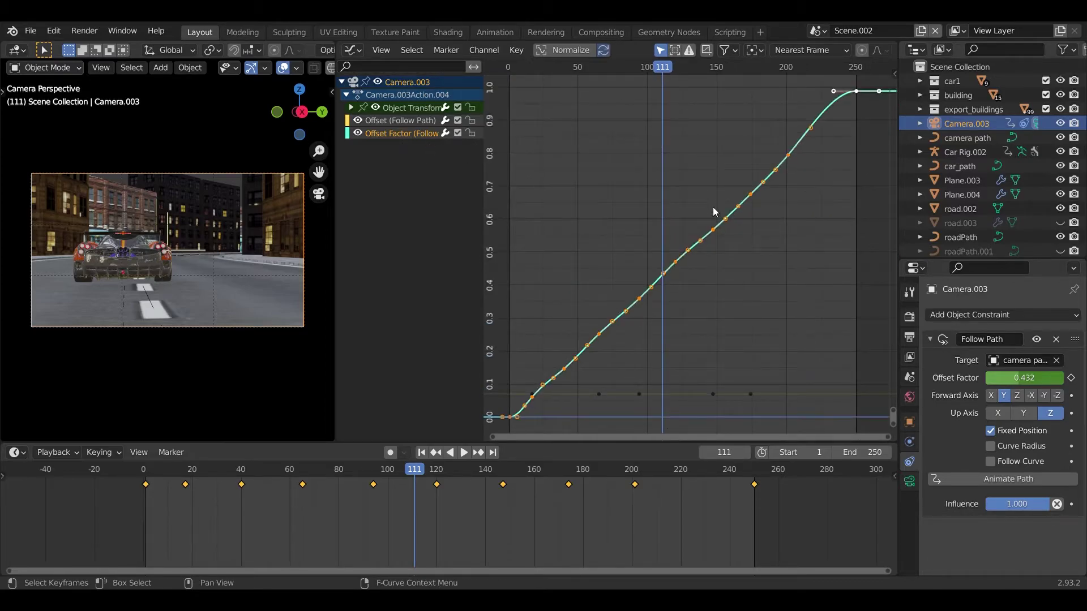
scroll(677, 325, down, 2)
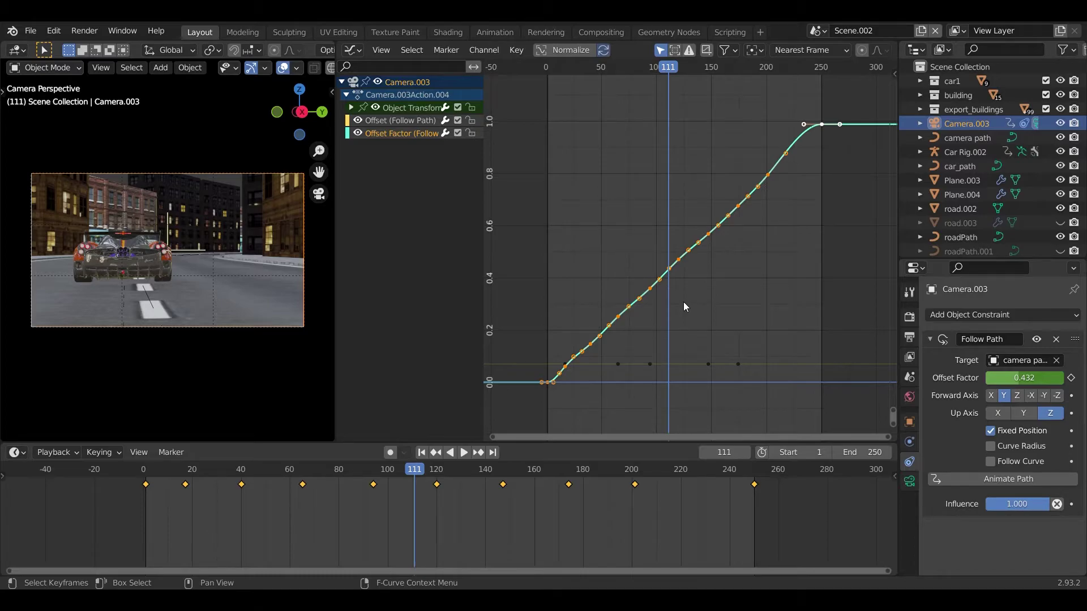
key(v)
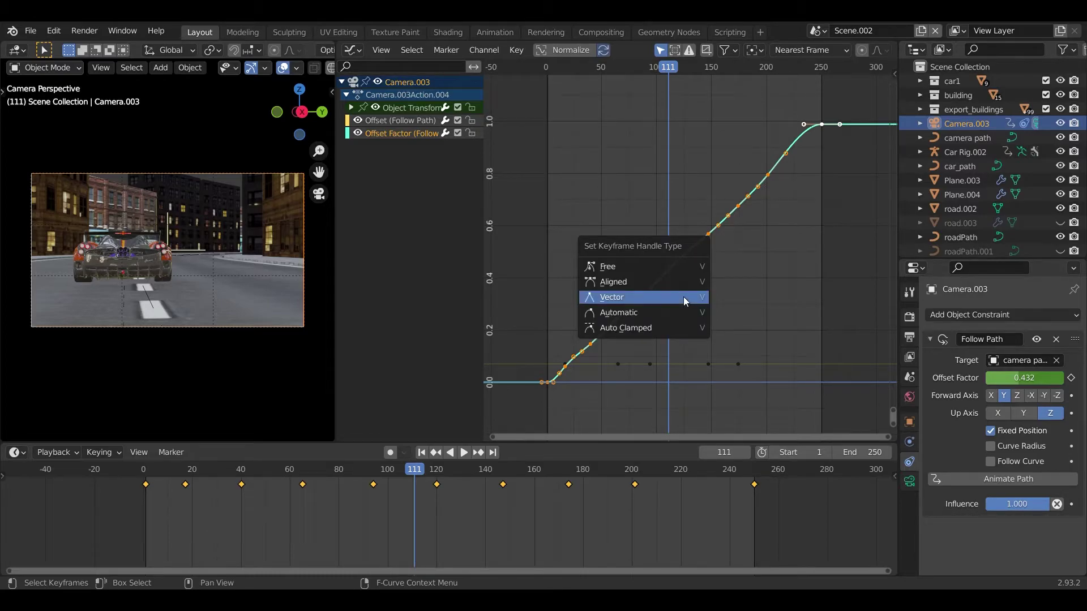
click(683, 296)
Step: Ease the Offset Factor curve's start by raising its first key and rotating its handle
scroll(578, 393, up, 4)
middle_drag(570, 392, 744, 320)
scroll(707, 260, up, 1)
click(649, 68)
key(g)
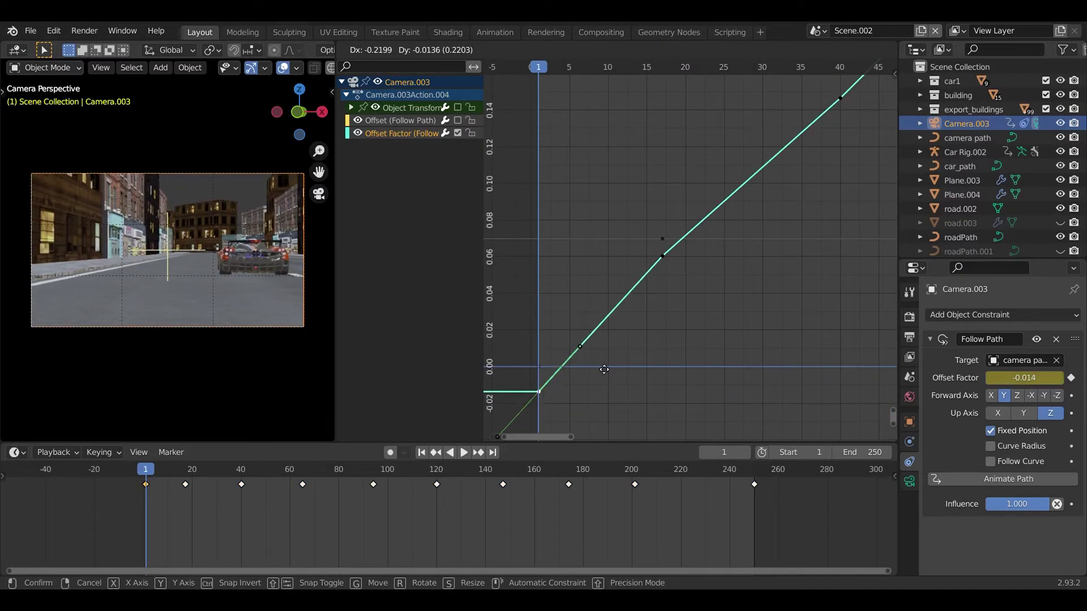
click(604, 363)
key(r)
click(647, 361)
key(space)
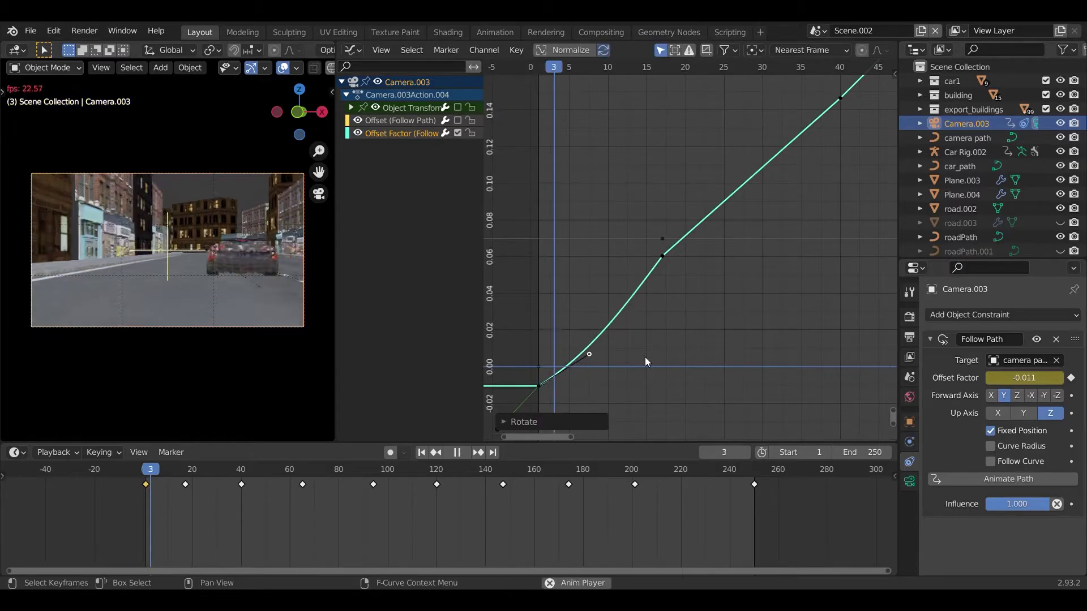
key(space)
key(r)
click(639, 315)
click(671, 260)
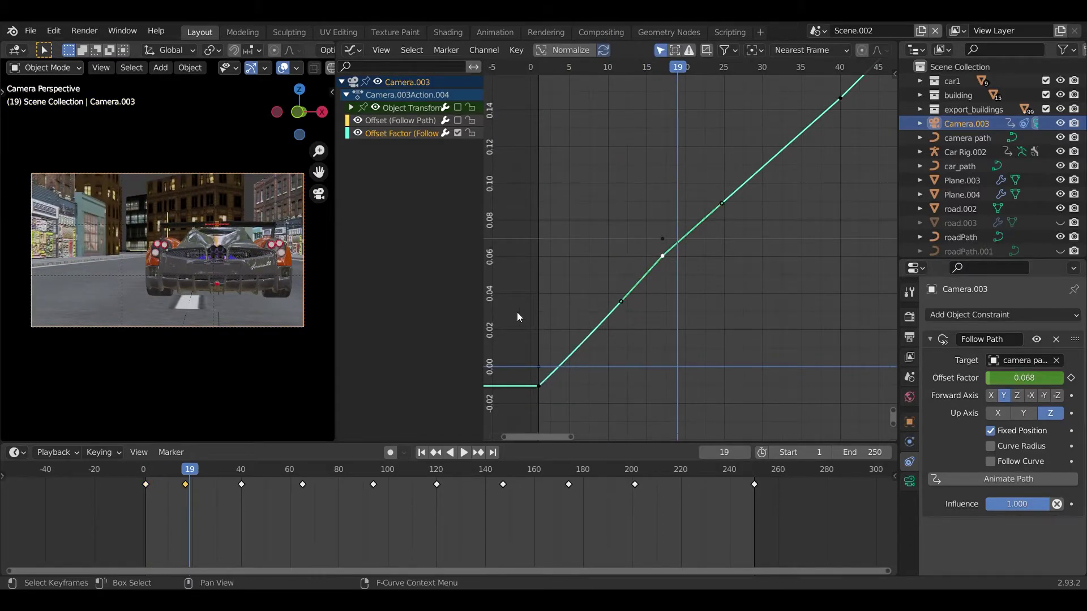
click(662, 67)
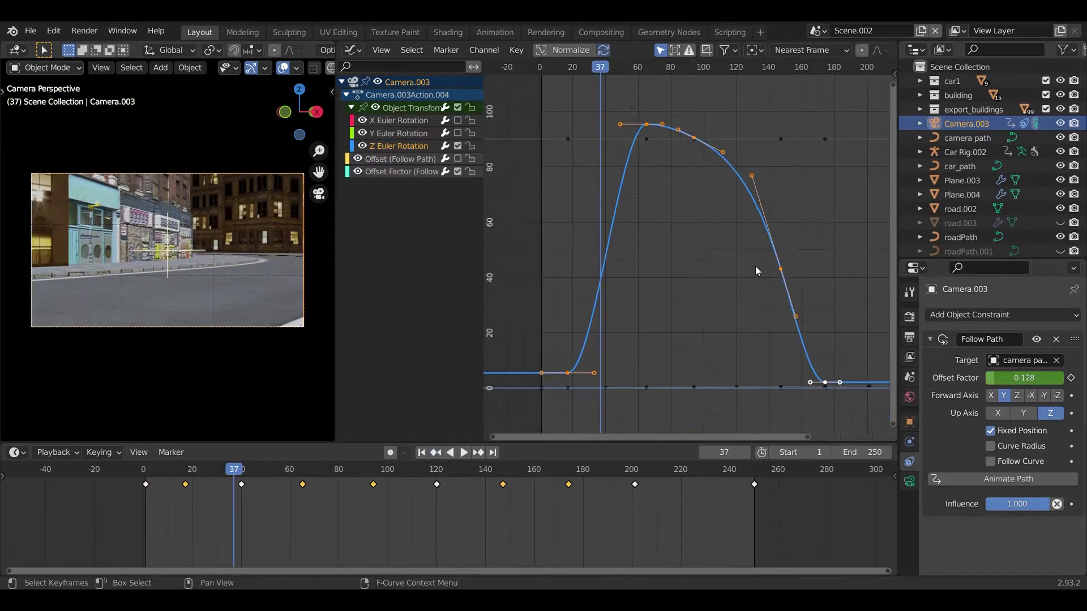
Step: Give the Z Euler Rotation keys Vector handles and move the first rotation key to frame 40
key(v)
click(755, 266)
scroll(700, 255, up, 3)
click(502, 67)
key(space)
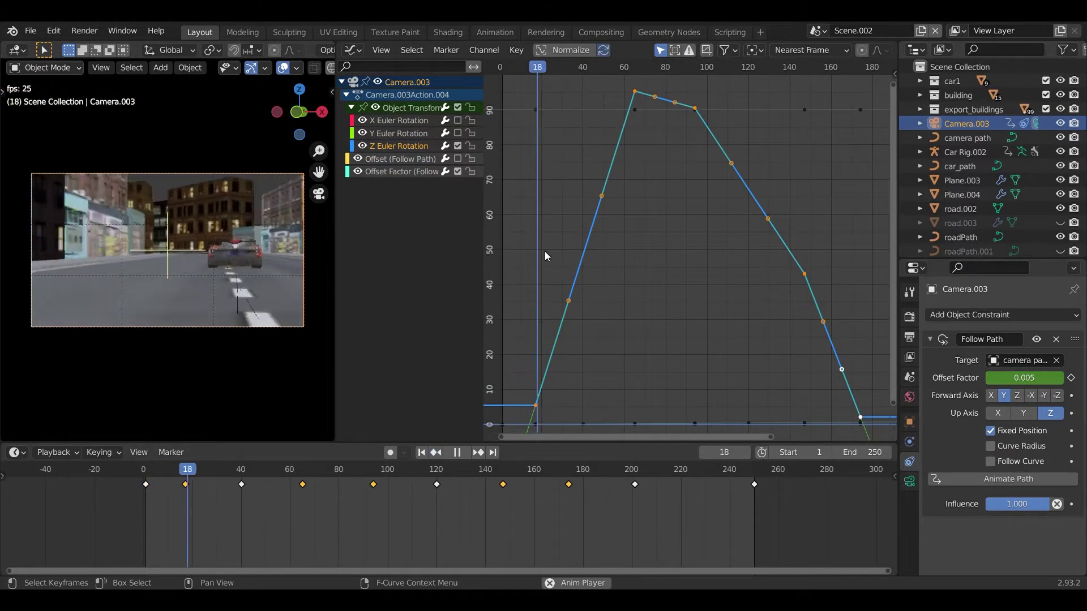
key(space)
click(535, 405)
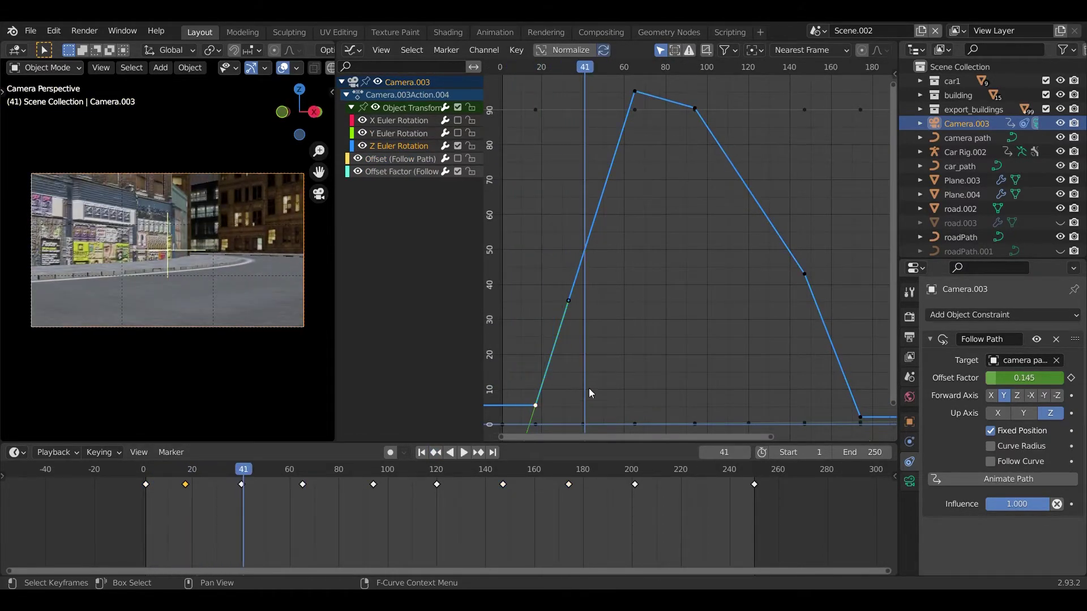
key(g)
key(x)
click(638, 395)
Step: Rotate and scale the frame-40 key's handles so the camera's turn starts gently
click(505, 67)
key(space)
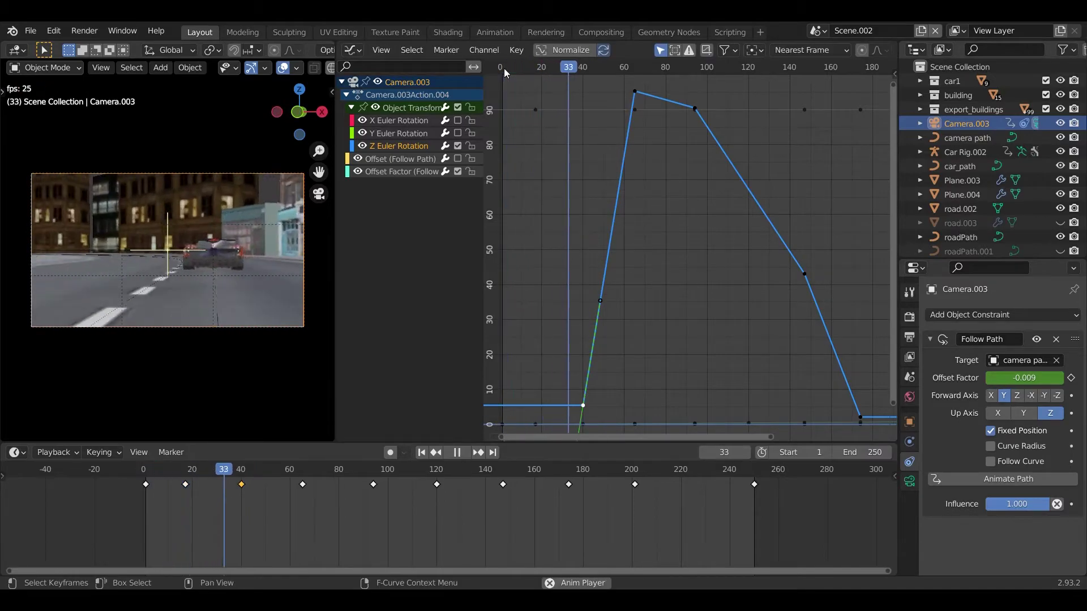
key(space)
key(r)
click(667, 391)
key(s)
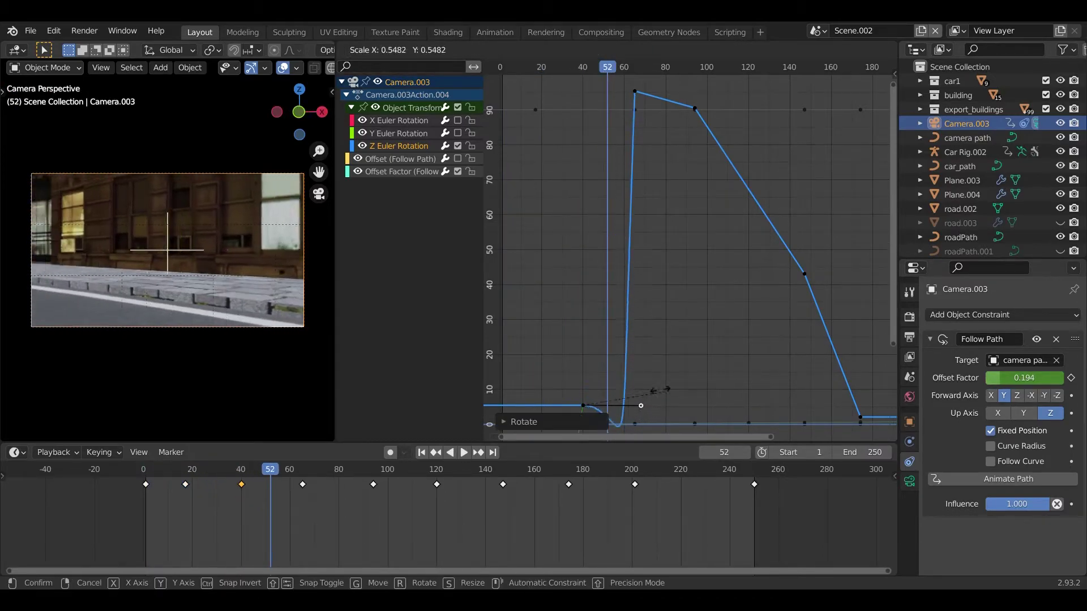
click(654, 390)
key(r)
click(708, 384)
key(s)
click(695, 390)
middle_drag(694, 389, 786, 240)
scroll(787, 240, up, 1)
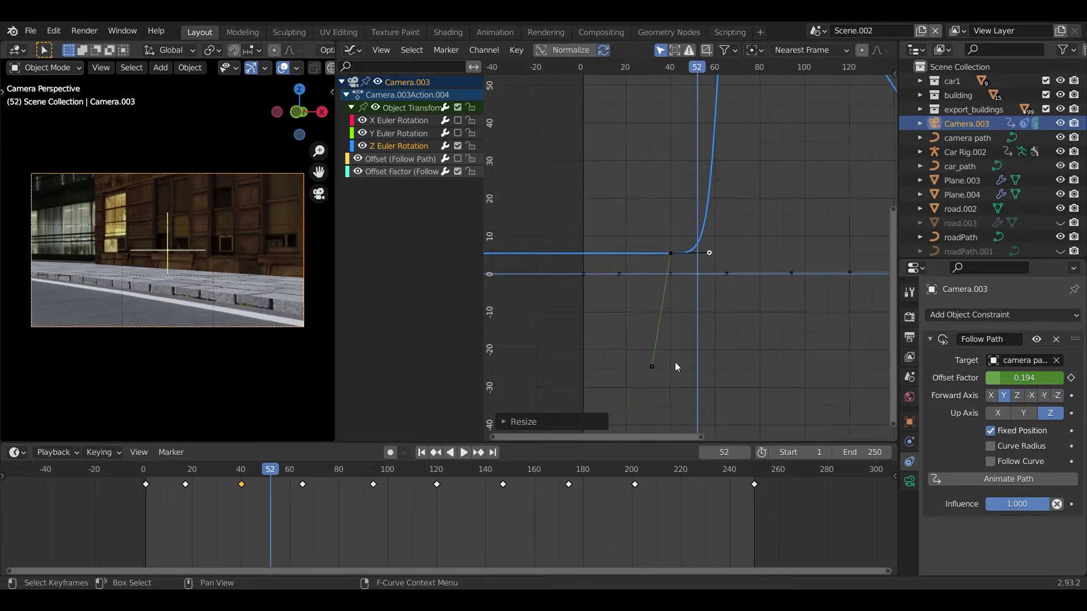
key(r)
click(724, 351)
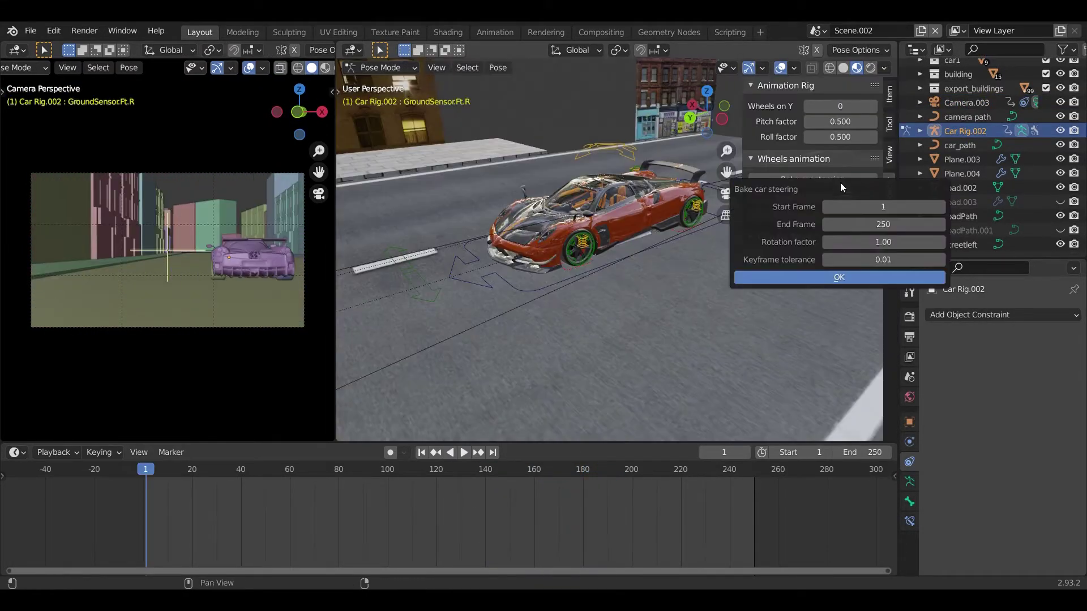
Step: Bake the car rig's steering and wheel rotation over frames 1–250
click(829, 280)
click(832, 196)
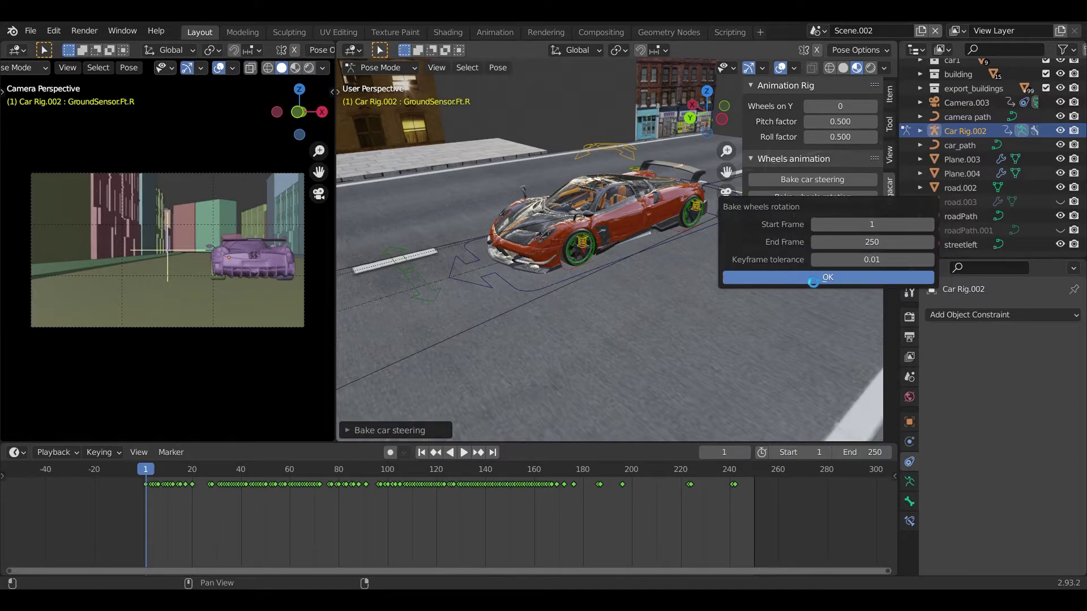
click(810, 278)
Step: Play back the baked car animation, then start moving car1 along Z
key(space)
key(g)
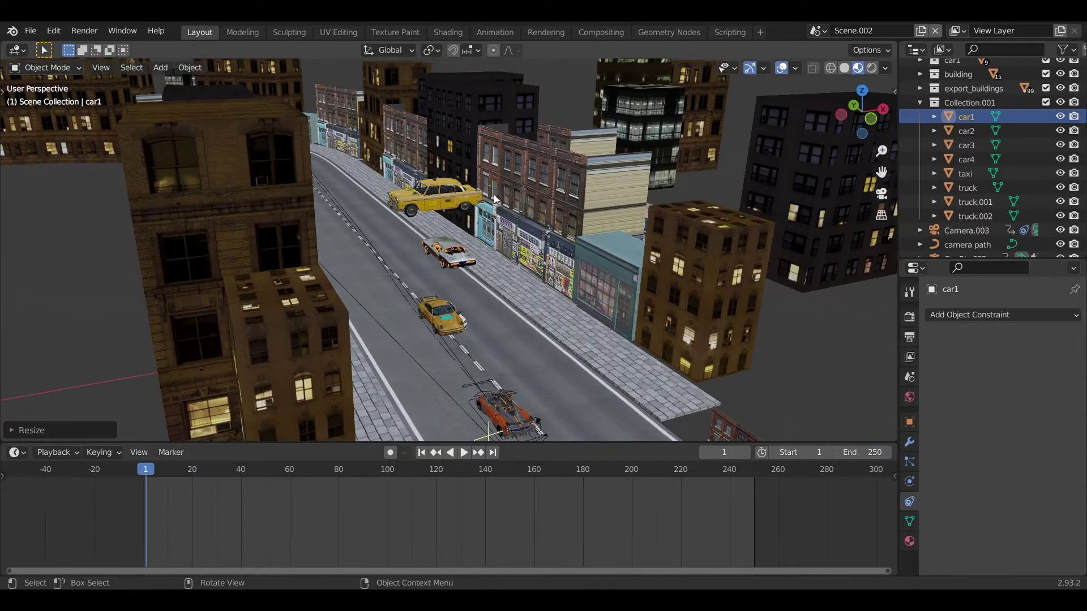
key(z)
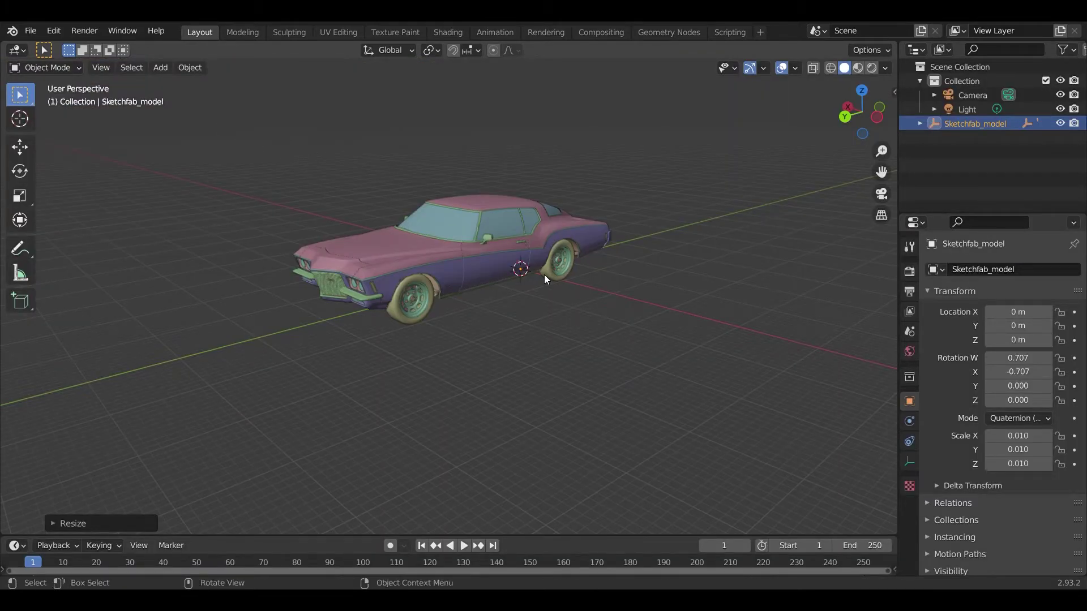
Step: Clear the parent of every object in the Sketchfab car while keeping their transforms
scroll(492, 293, up, 4)
middle_drag(497, 294, 621, 280)
middle_drag(518, 280, 529, 258)
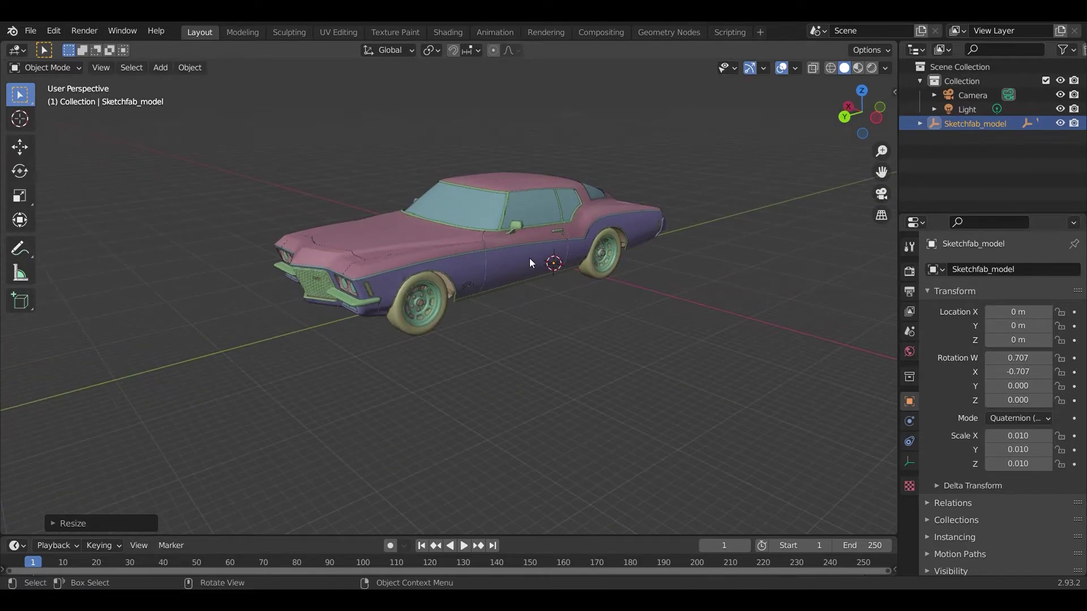
key(a)
key(alt+p)
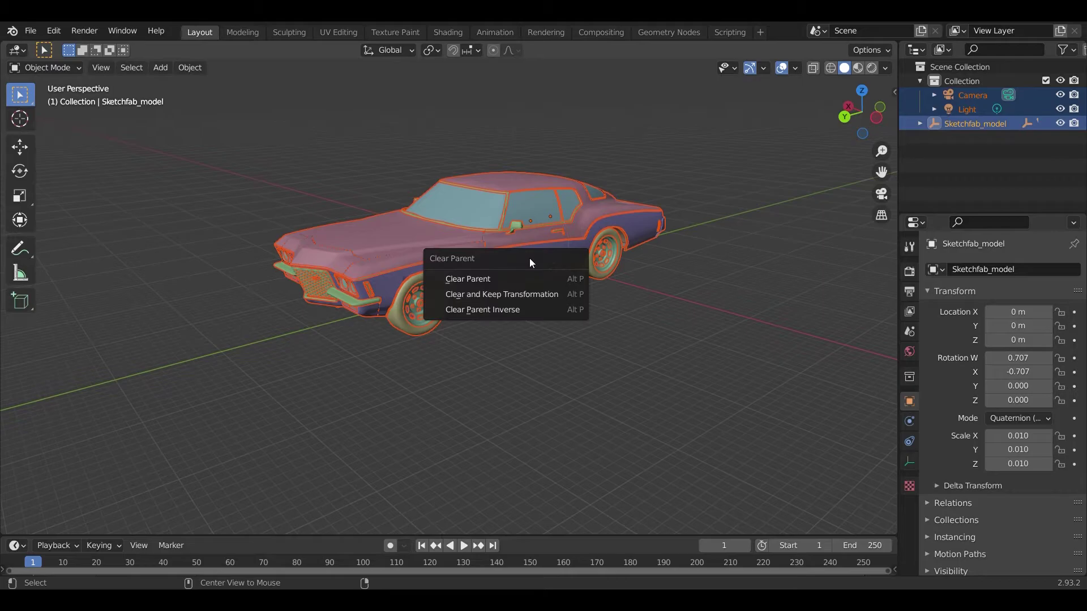
click(517, 293)
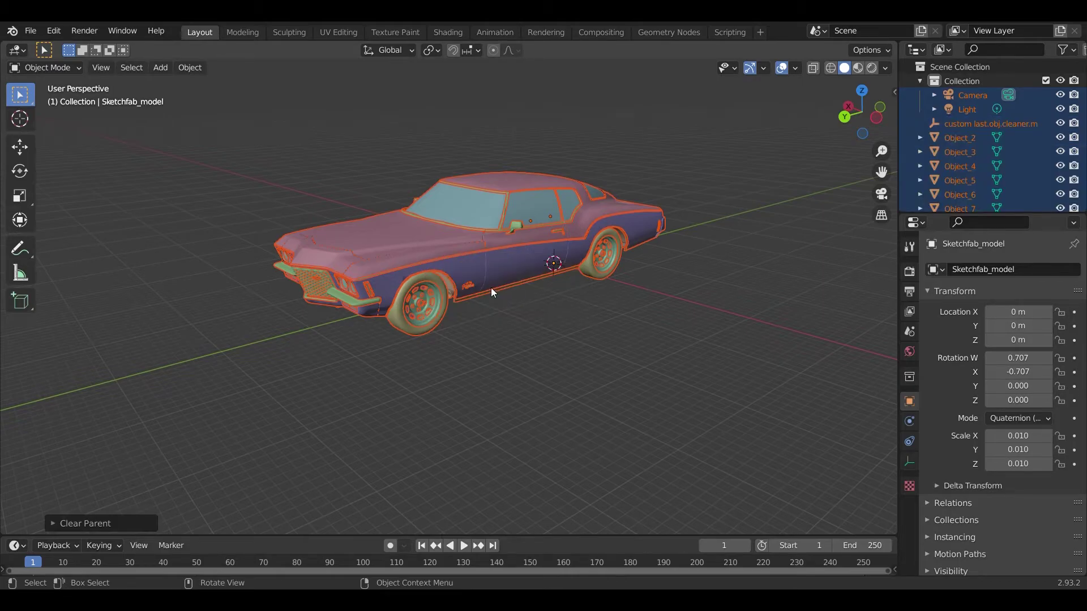
Step: Select all Empty objects by type and delete them
click(133, 68)
mouse_move(191, 170)
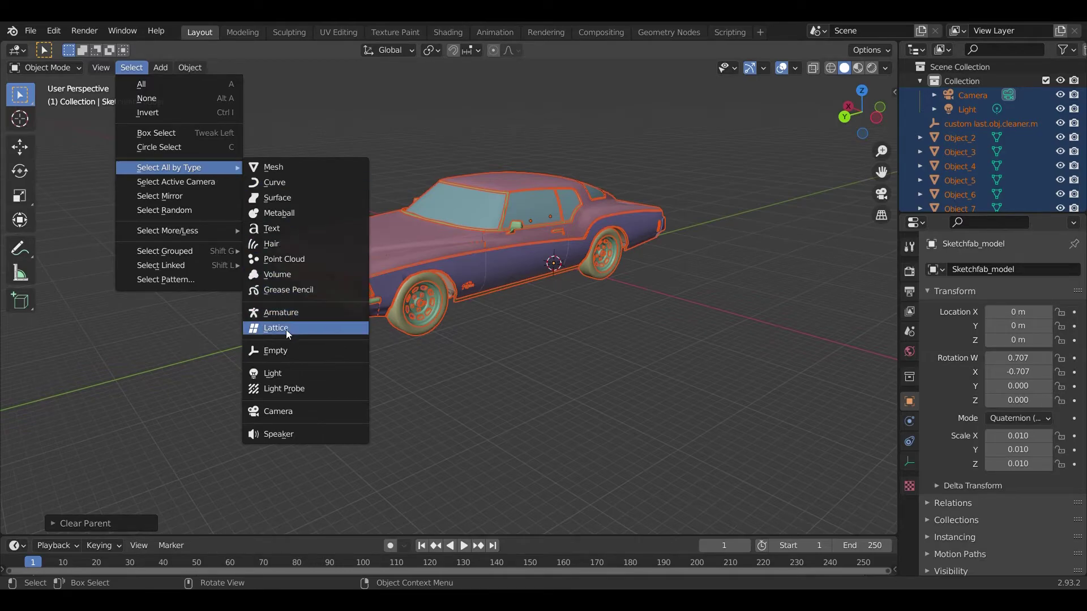
click(287, 351)
key(x)
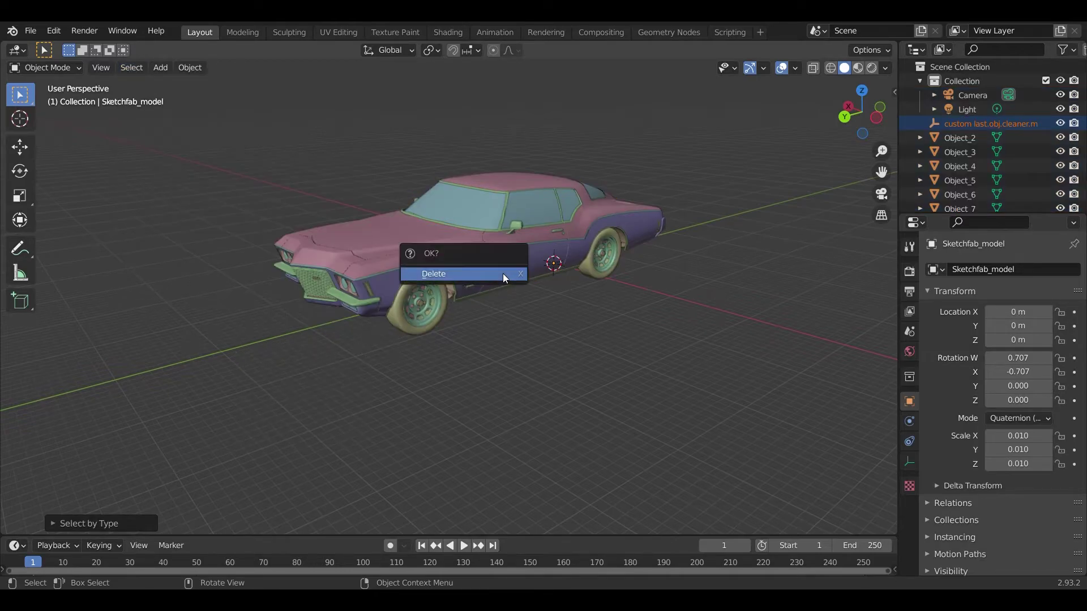
click(504, 276)
Step: Select all meshes and join them into Object_2 with Ctrl+J
click(140, 67)
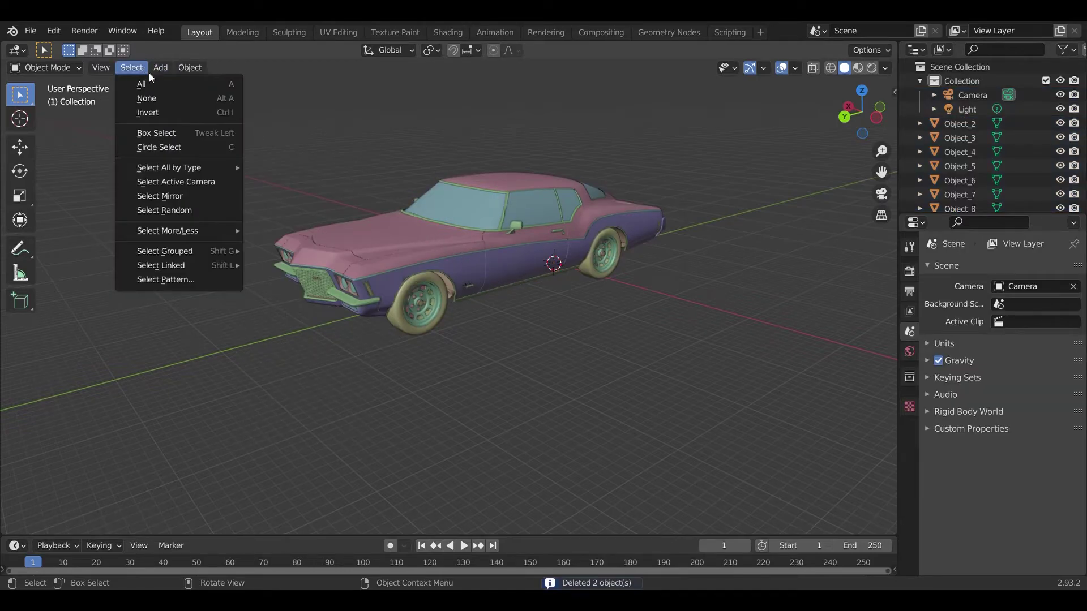
mouse_move(203, 168)
click(303, 169)
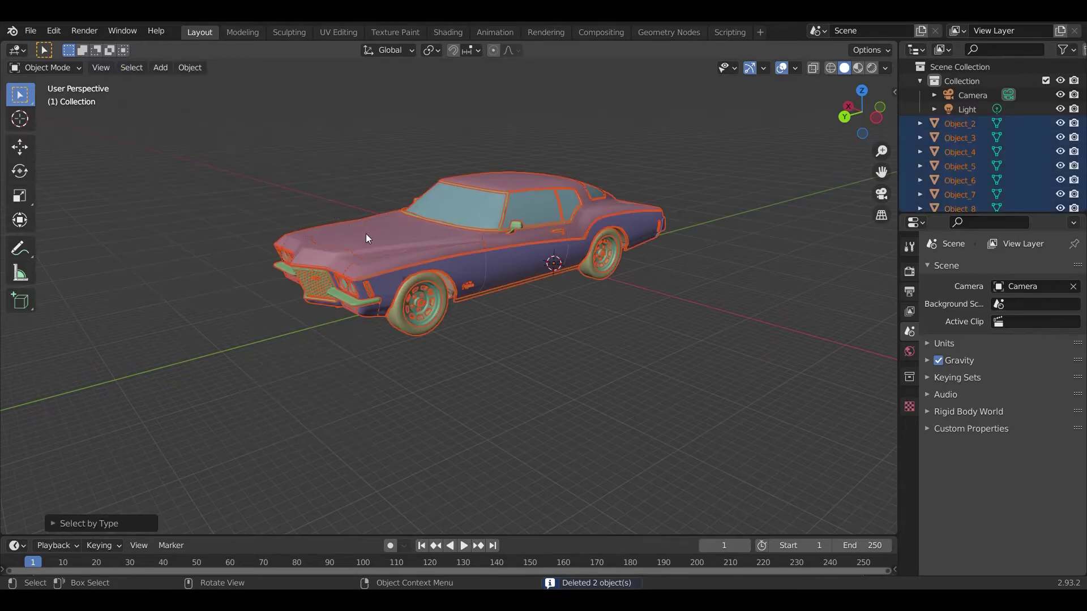
shift+click(419, 229)
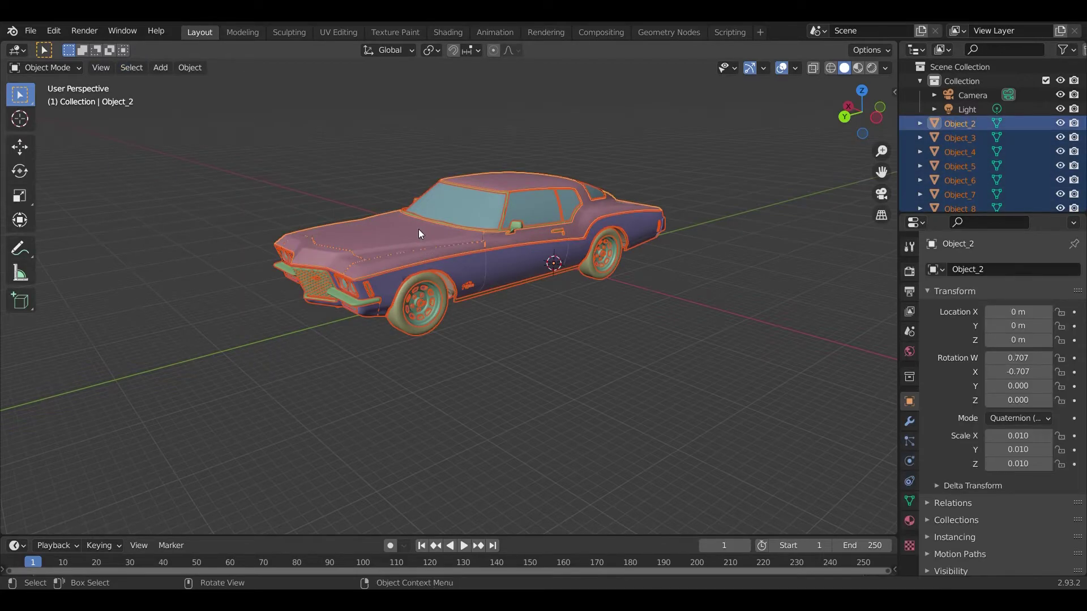
key(ctrl)
key(ctrl+j)
key(g)
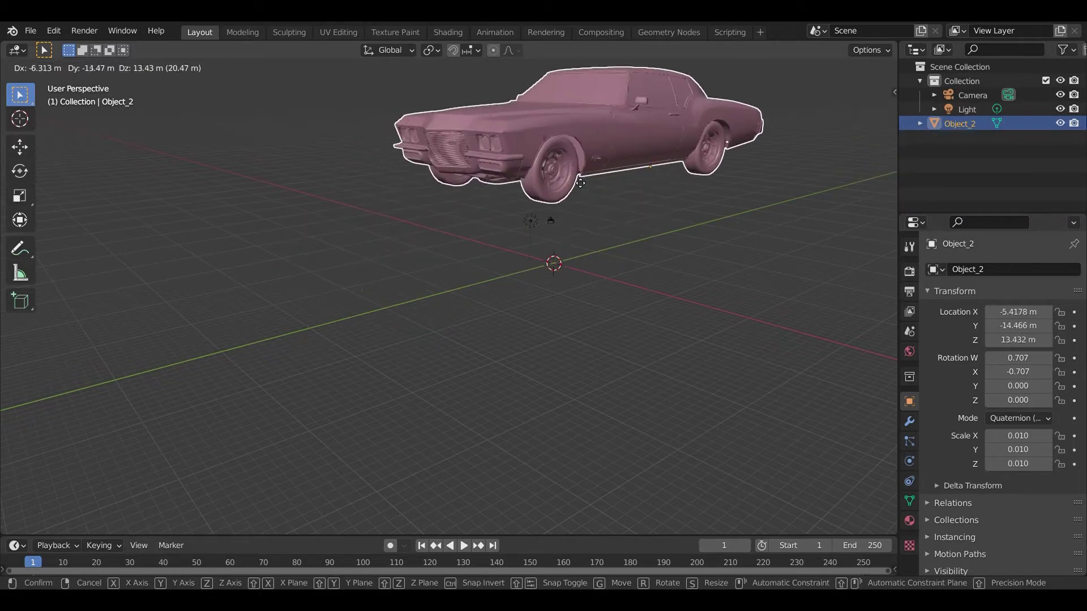
key(Escape)
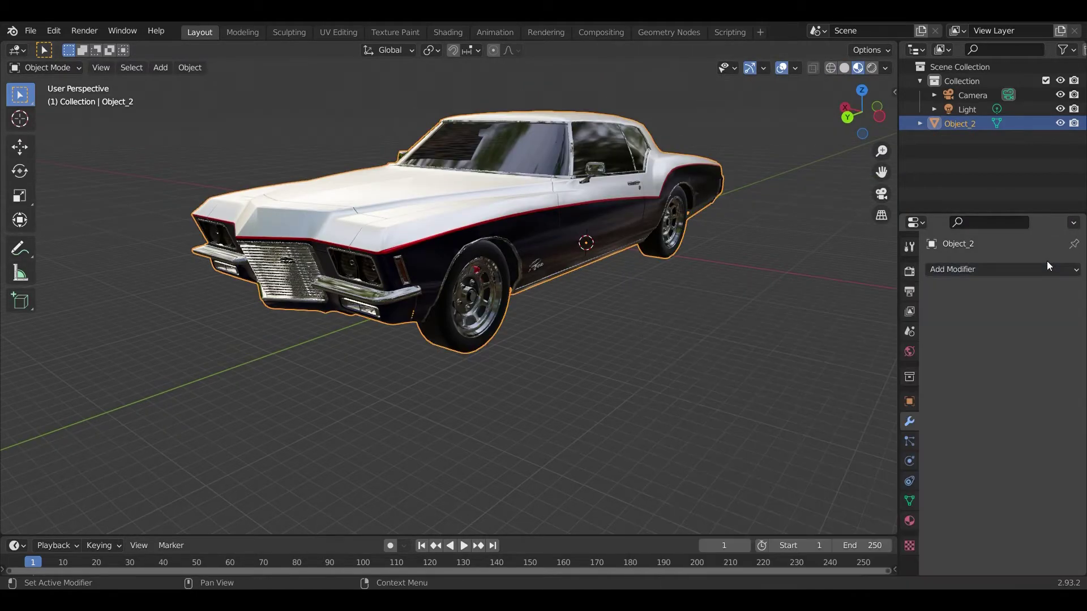
Step: Add a Decimate modifier to the car with a 0.2 ratio, cutting it to 31128 faces
click(1034, 271)
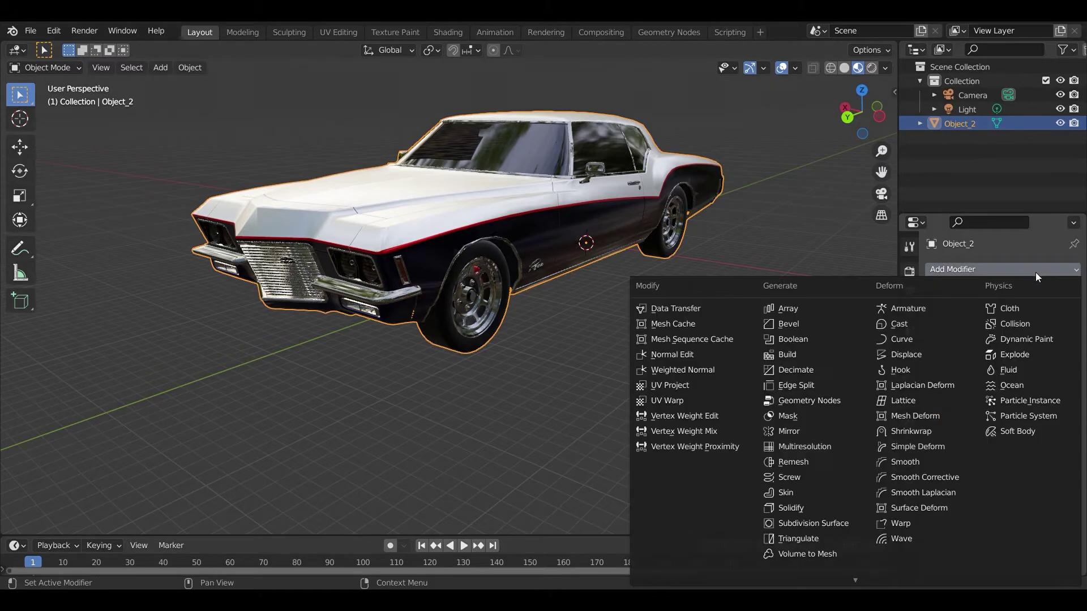
click(830, 369)
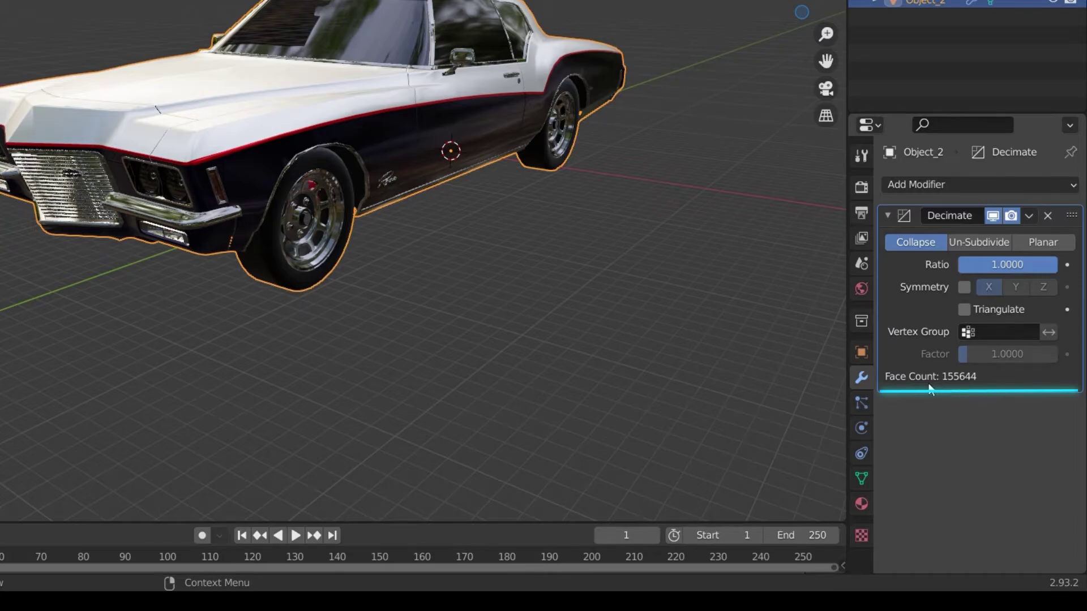
click(1027, 266)
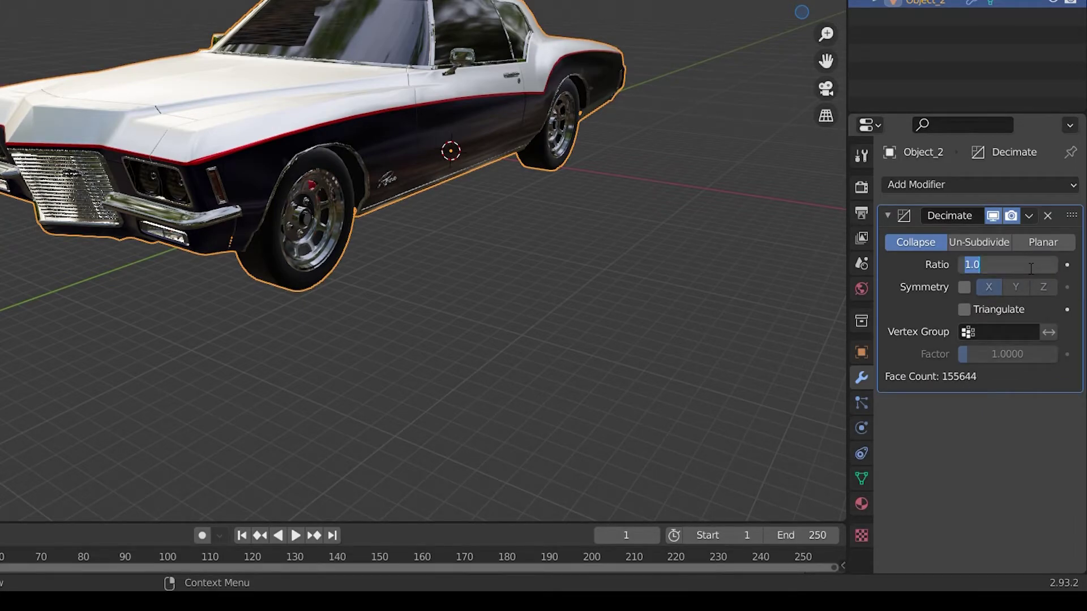
text(0.2)
key(Return)
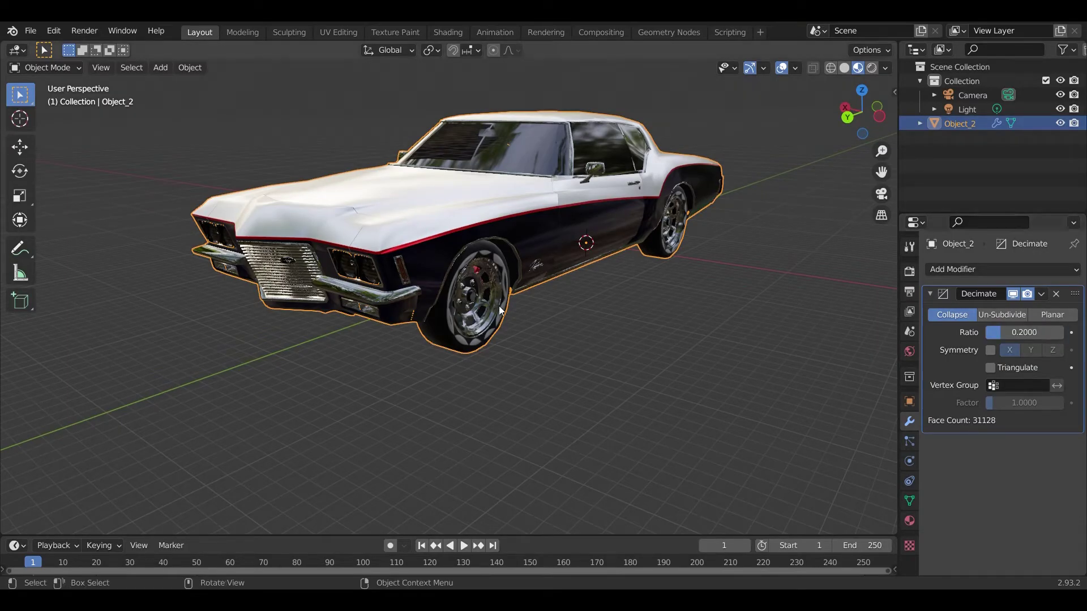
mouse_move(459, 285)
middle_down()
mouse_move(620, 297)
mouse_move(638, 337)
mouse_move(480, 347)
mouse_move(456, 291)
middle_up()
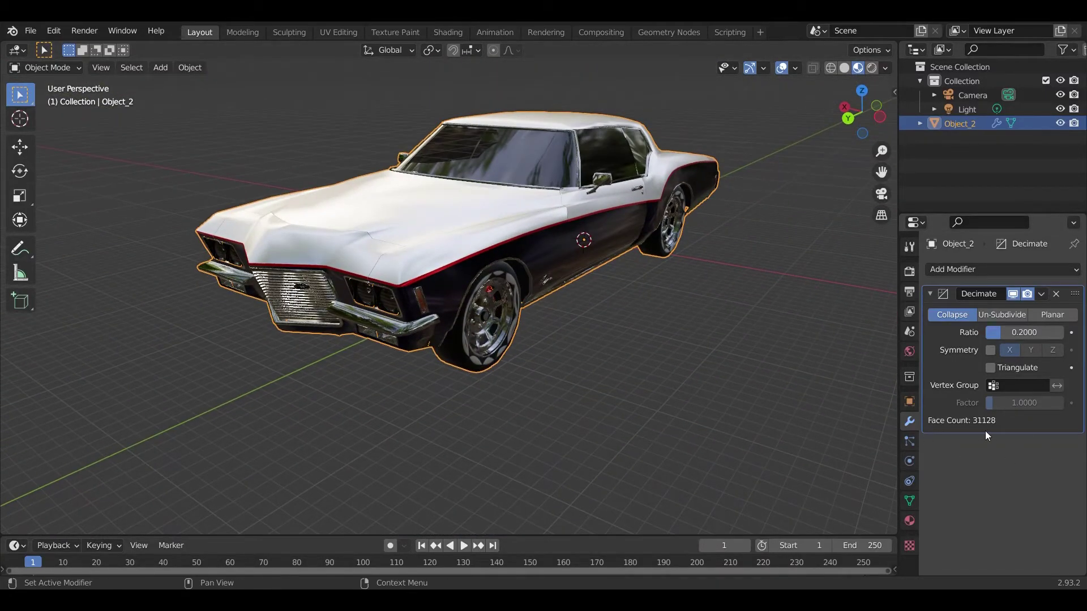
Step: Lower the Decimate ratio to 0.1 (15564 faces) and apply the modifier
click(1026, 334)
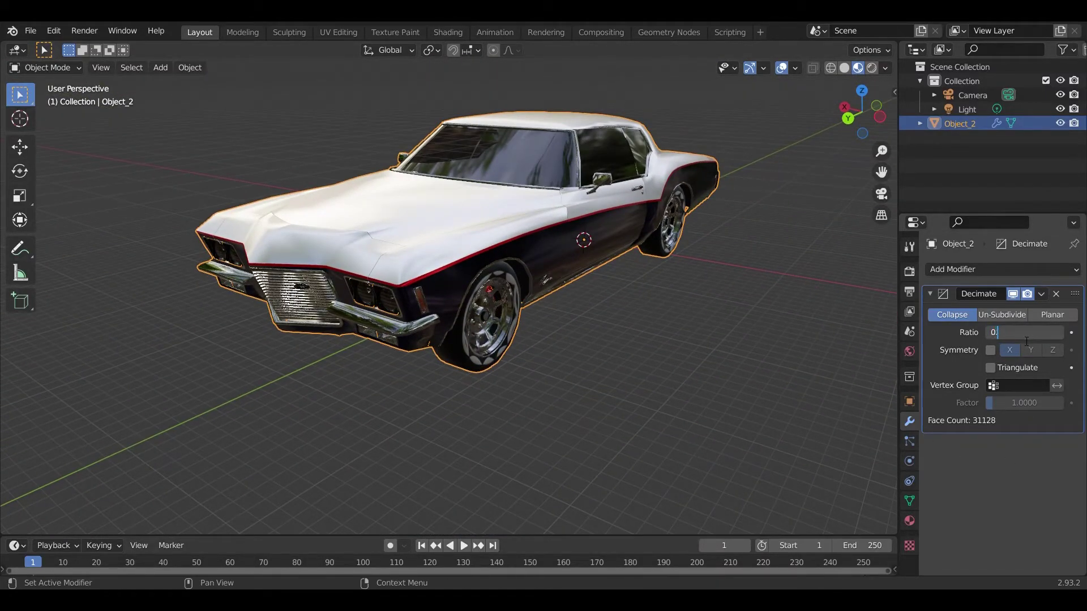
text(0.1)
key(Return)
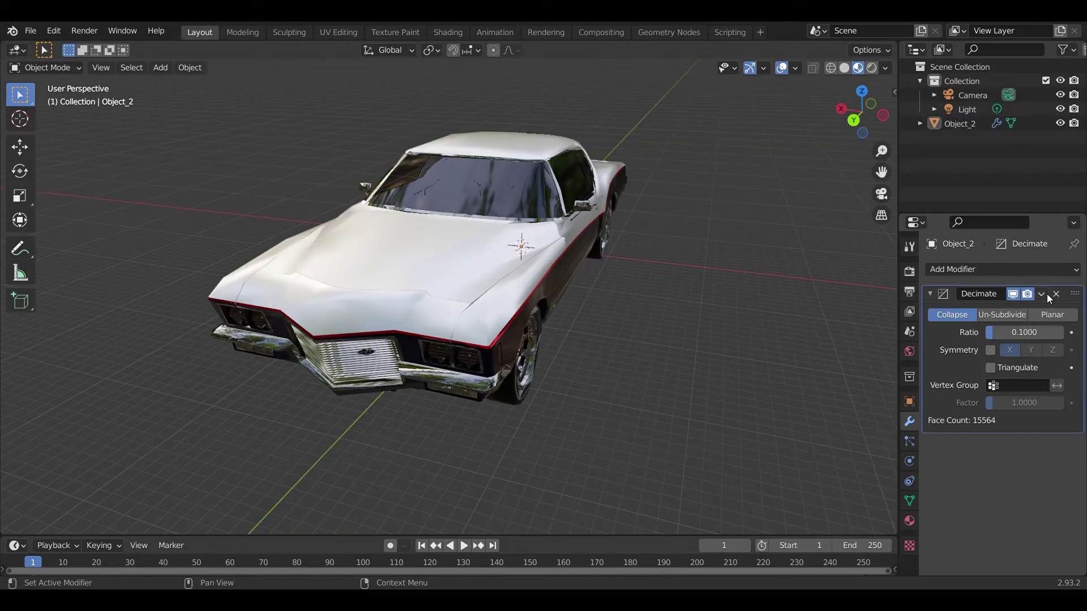
click(1042, 294)
click(1015, 307)
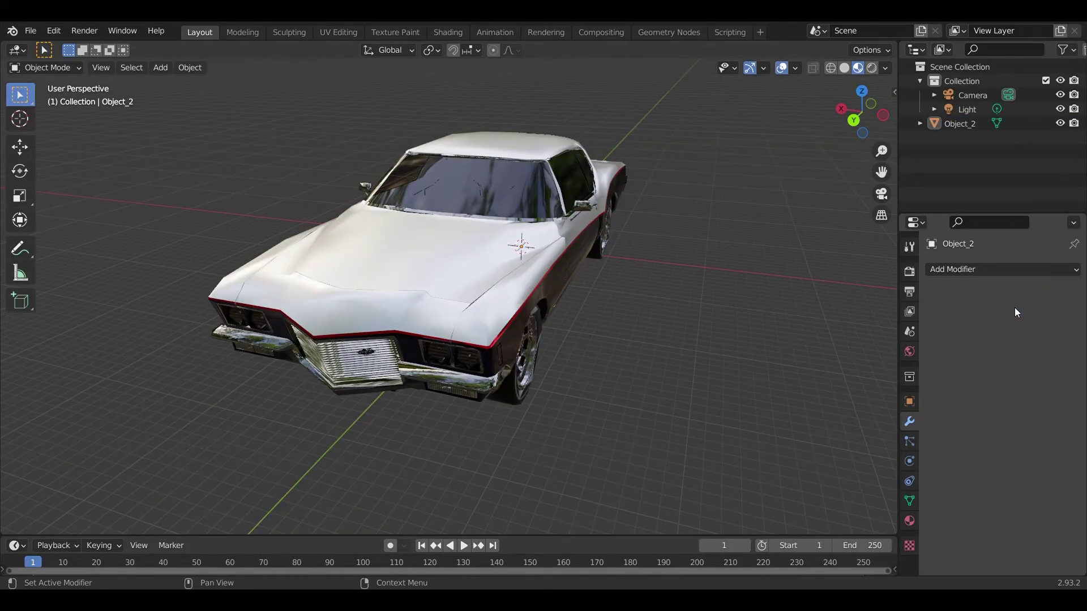
scroll(524, 202, up, 6)
Step: Load the city scene and, in top view, duplicate the truck further back in its lane
scroll(554, 205, down, 8)
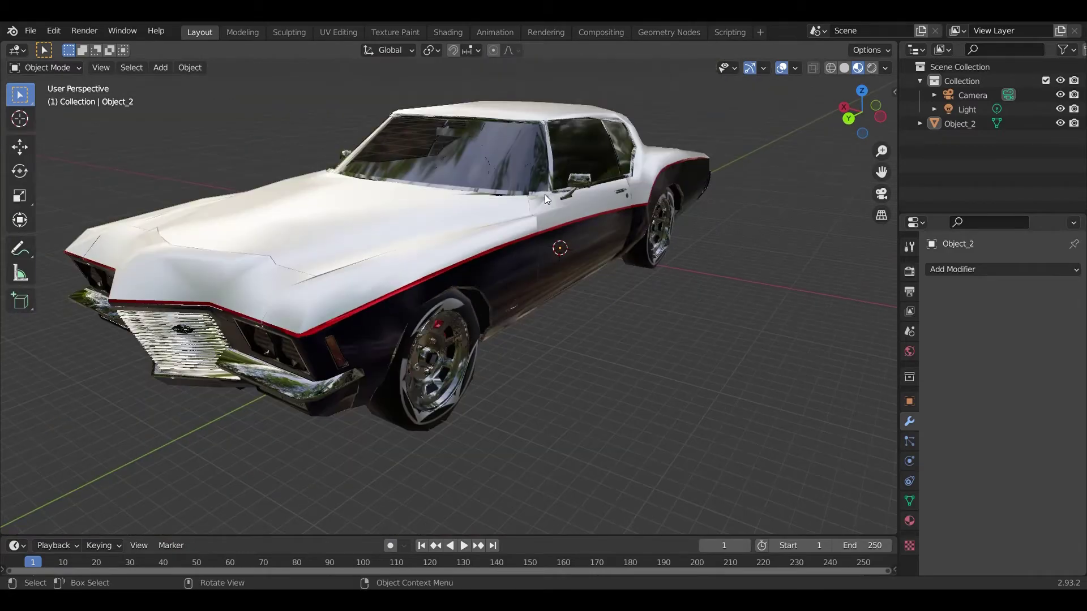
middle_drag(545, 194, 572, 215)
scroll(573, 215, down, 3)
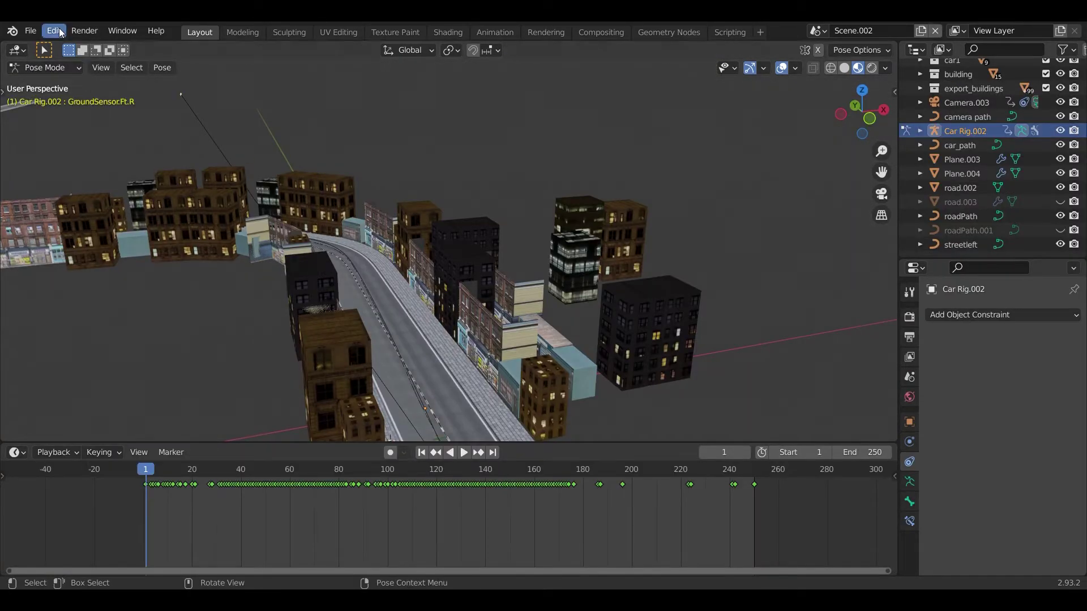
click(30, 33)
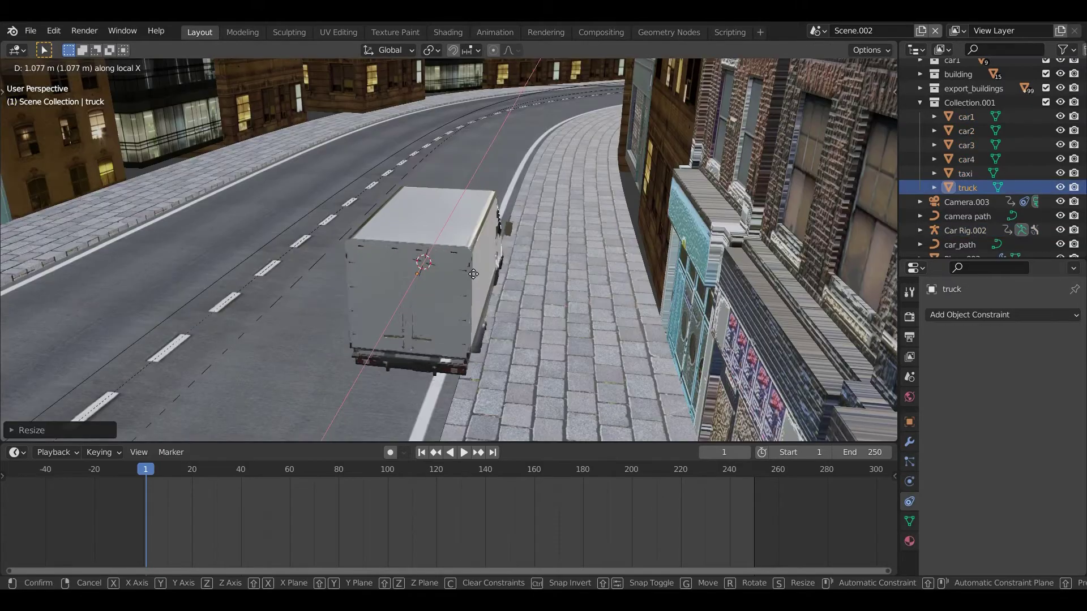
click(454, 273)
key(KP_7)
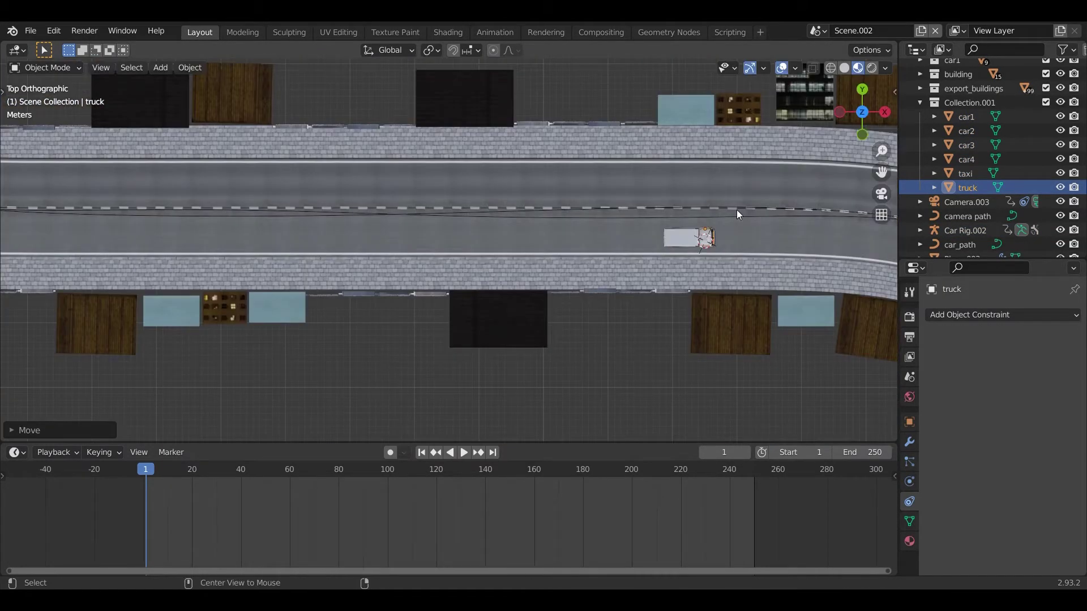
key(shift+d)
click(326, 214)
Step: Place a linked truck copy up the curving road, turned to follow the curve, then play back
click(325, 214)
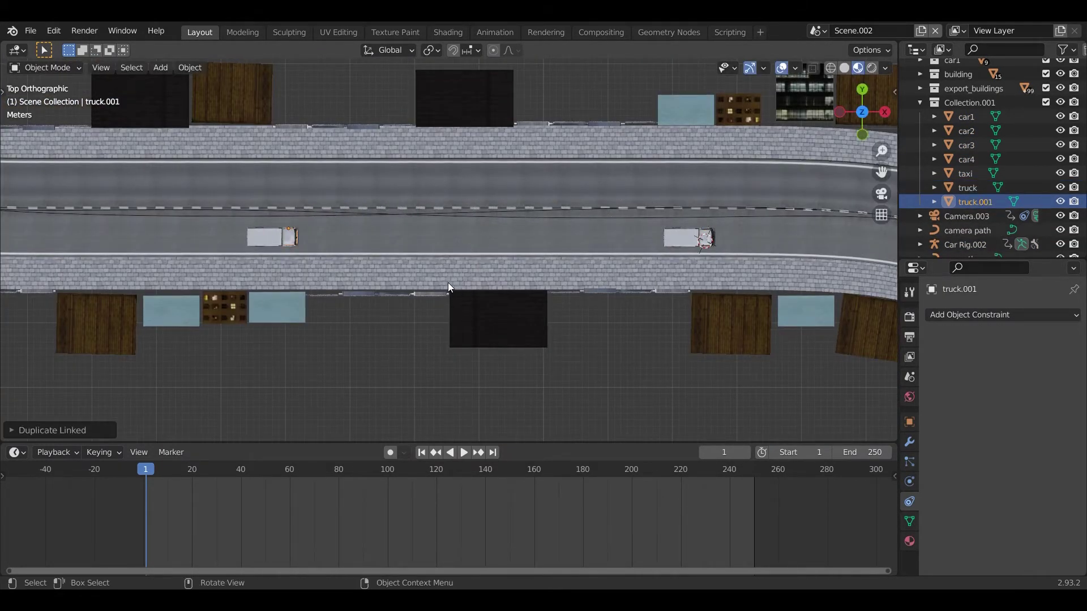
scroll(449, 286, down, 2)
shift+middle_drag(372, 249, 754, 330)
key(alt+d)
click(228, 98)
shift+middle_drag(289, 113, 524, 365)
key(g)
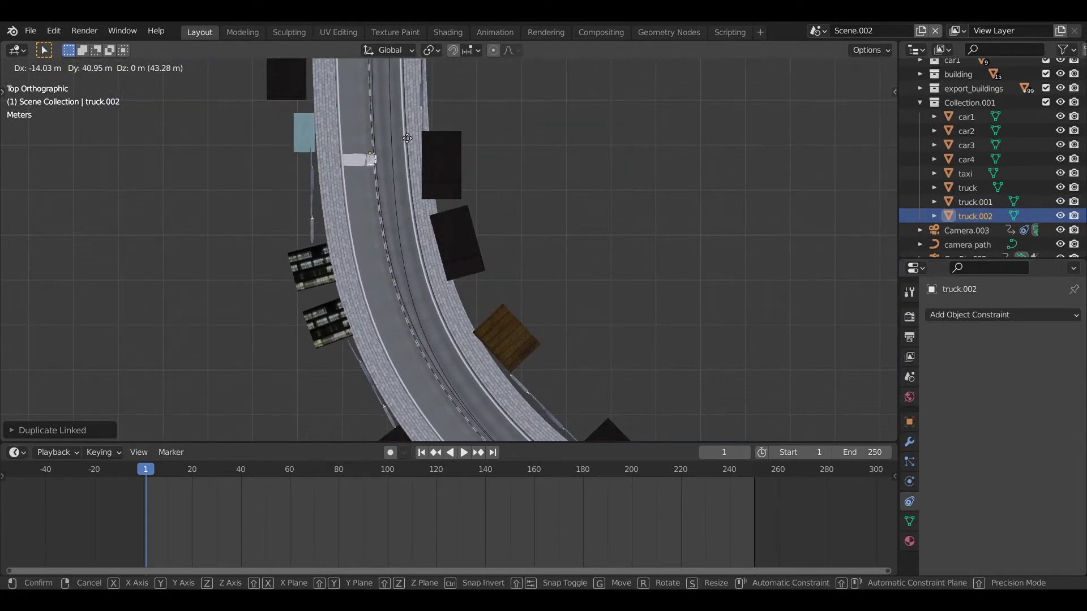
key(Return)
key(r)
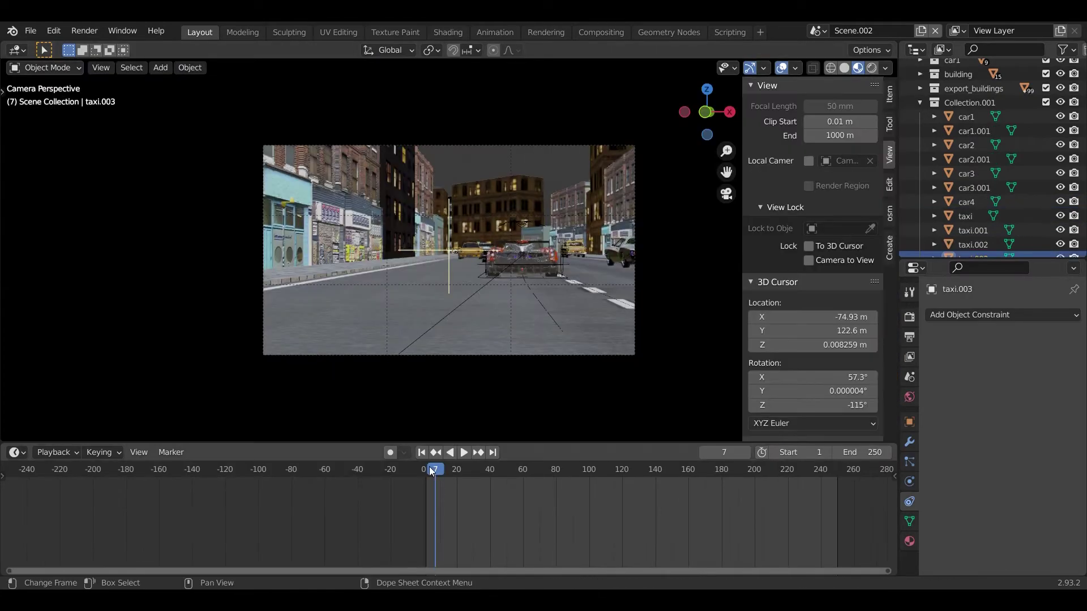
key(space)
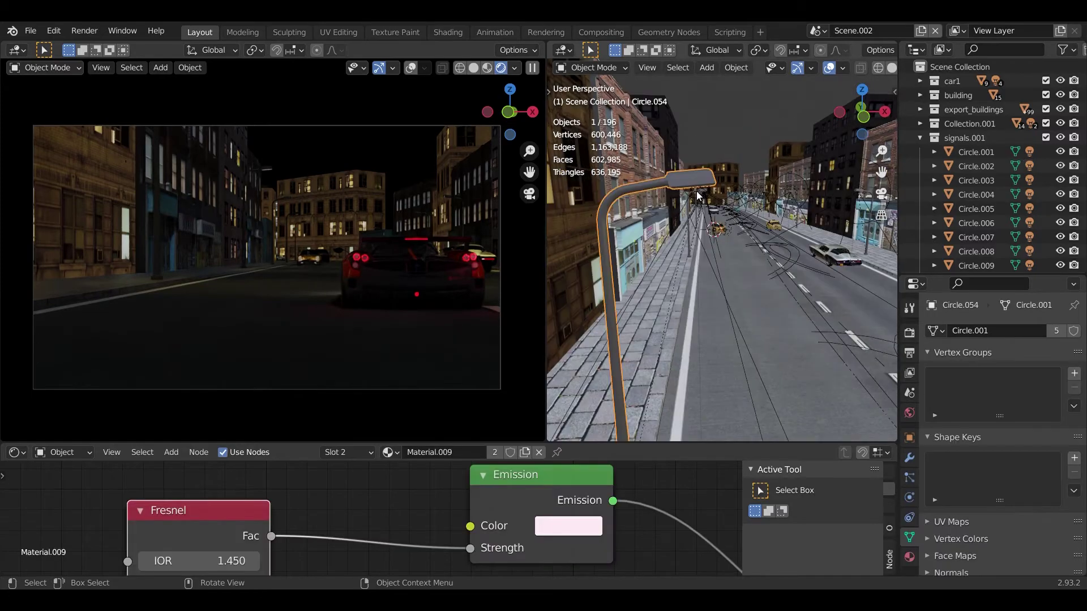
Step: Inspect the street lamp post's emission material and its 100 W spot light
click(697, 195)
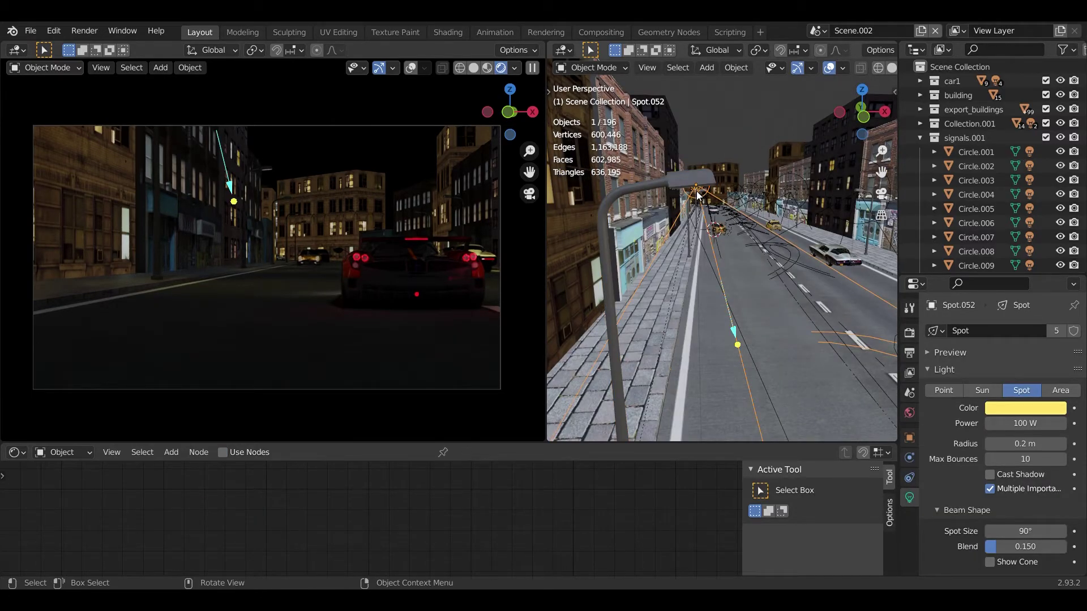
click(699, 198)
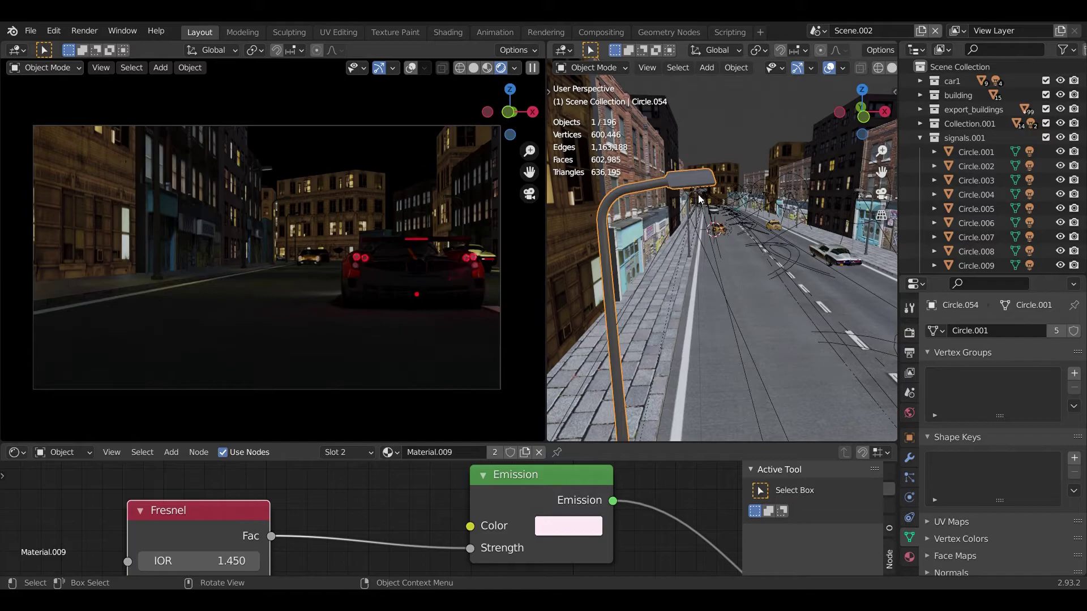
click(699, 198)
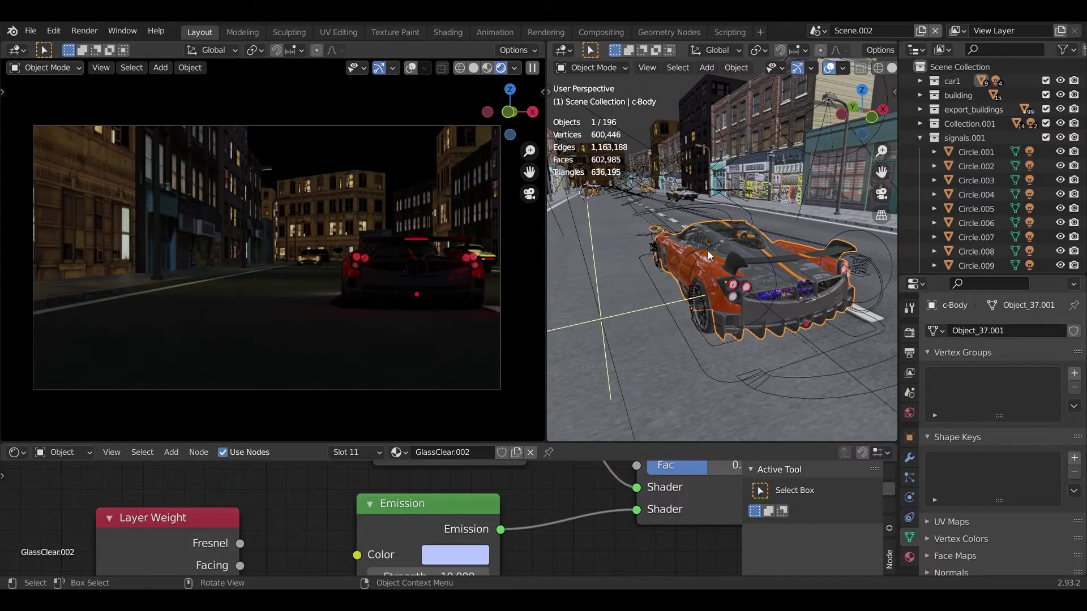
Step: Select the red 5 W taillight point lights behind the Pagani and orbit around its rear
click(731, 282)
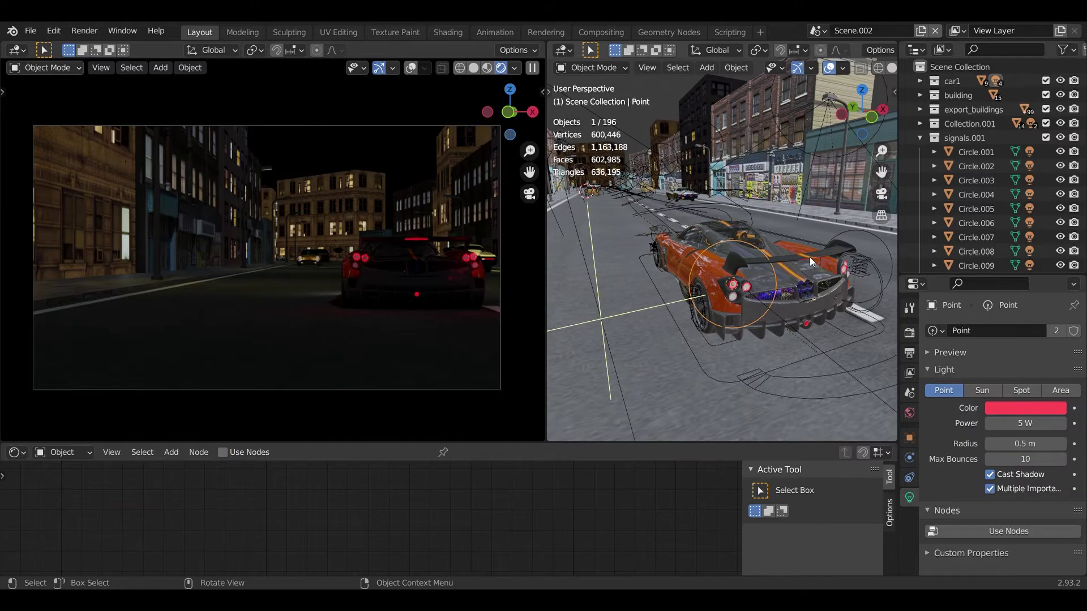
click(876, 236)
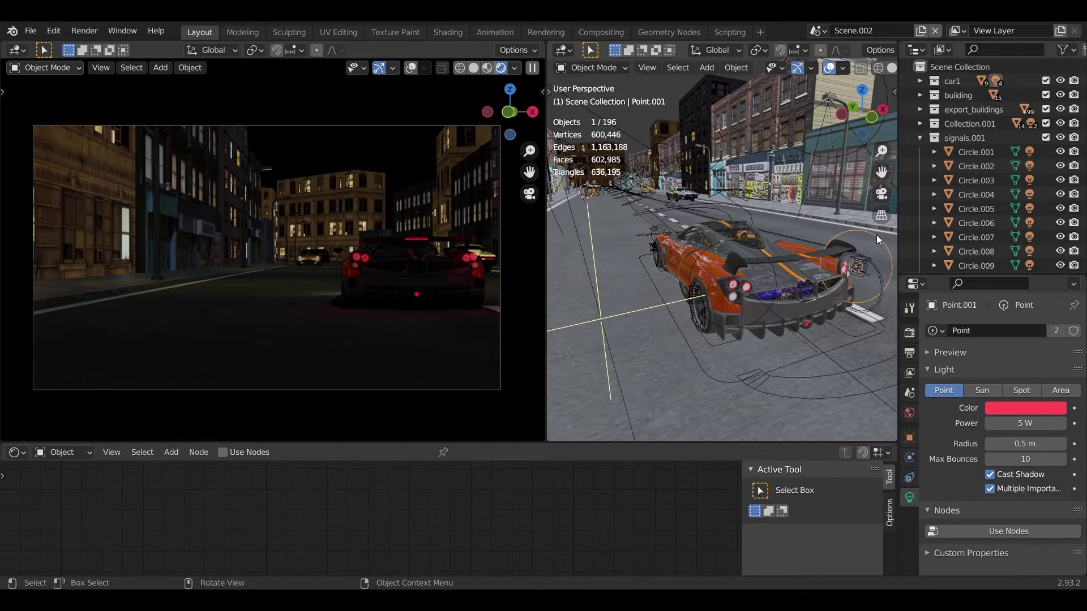
click(710, 245)
middle_drag(711, 246, 775, 229)
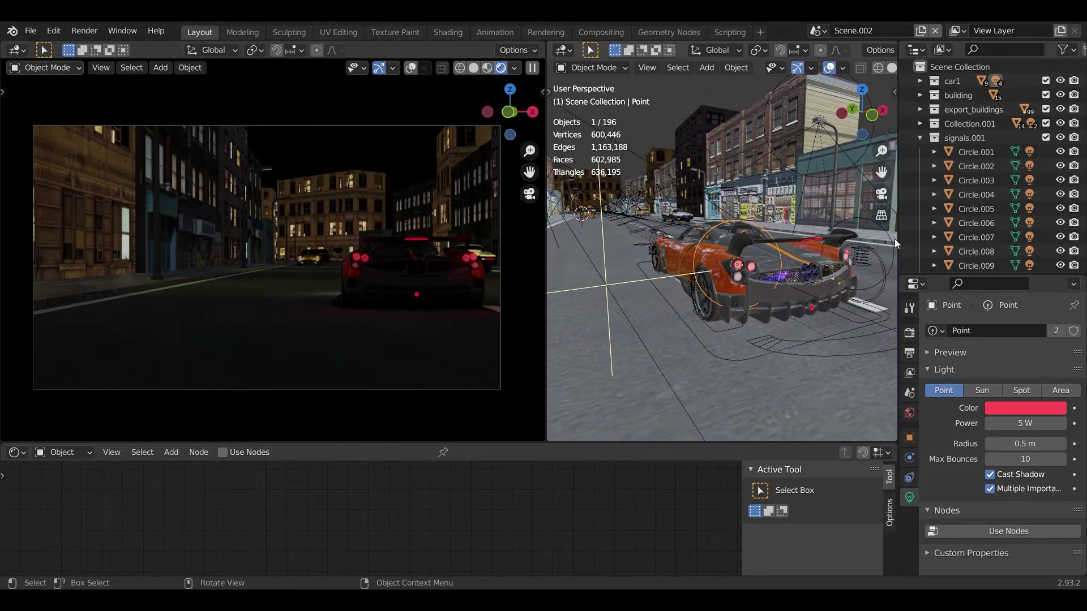
Step: Add a Plain Axes empty, slide it along Y to the Pagani, and parent it to c-Body keeping transform
scroll(746, 236, down, 5)
key(shift+a)
mouse_move(746, 236)
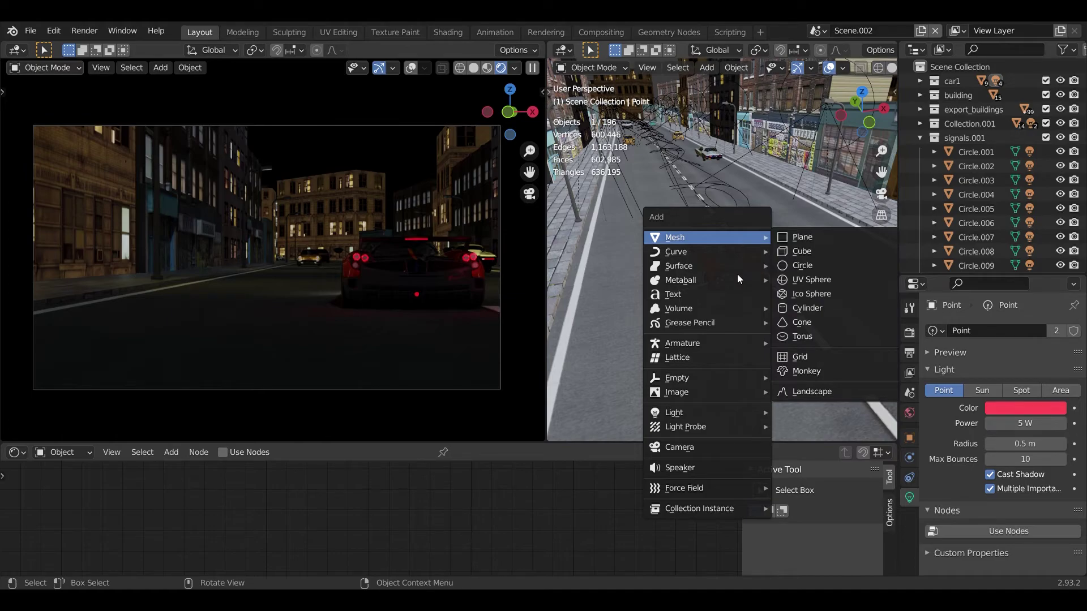
mouse_move(707, 371)
click(787, 371)
key(g)
key(y)
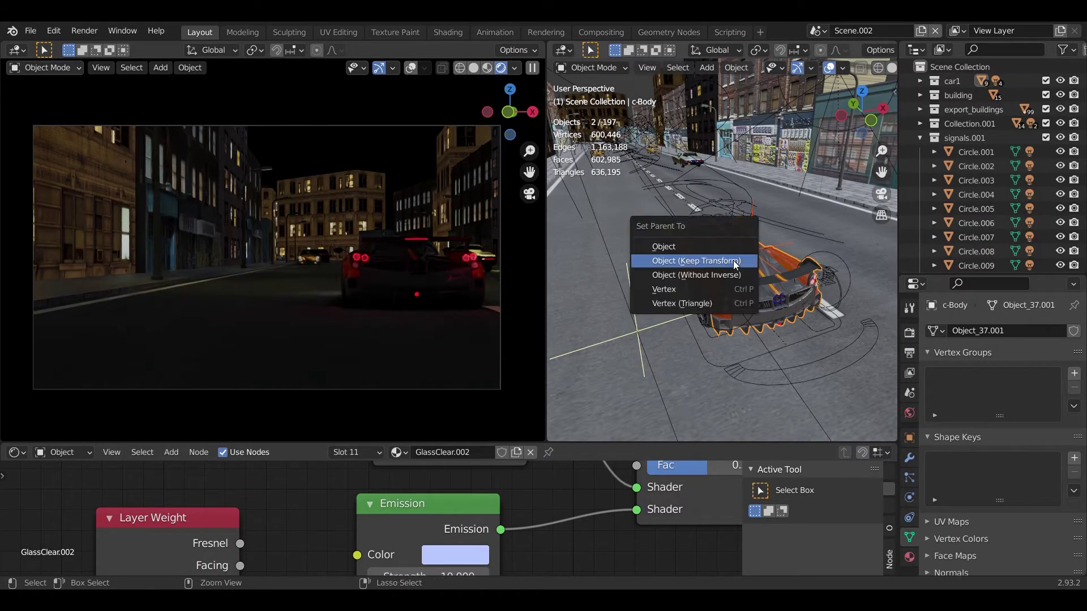
click(736, 264)
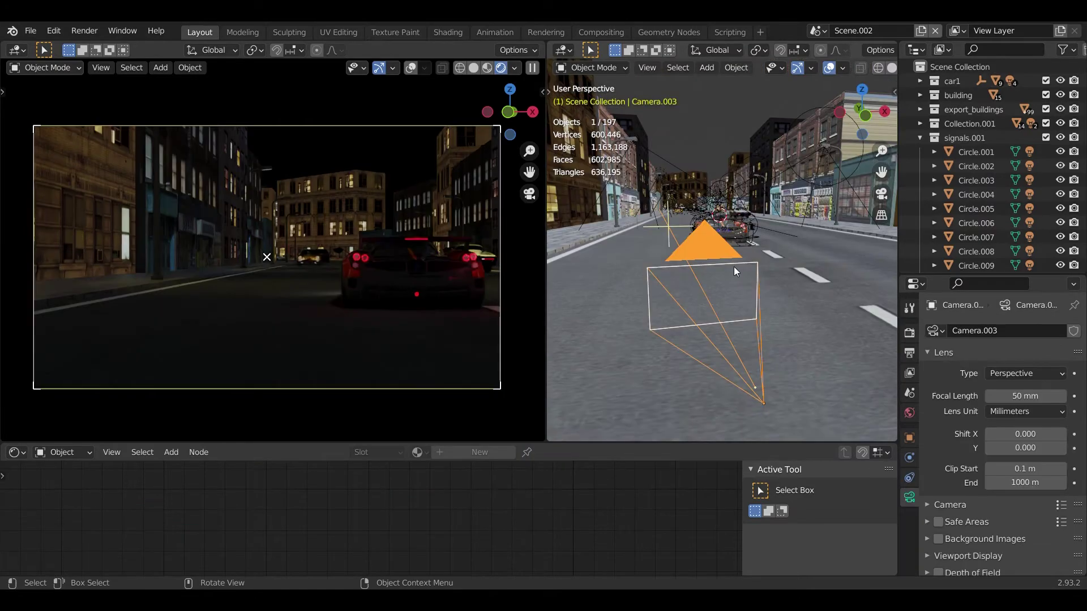
Step: Enable Camera.003's depth of field with the Empty as focus object and F-Stop 1.5
scroll(929, 495, down, 1)
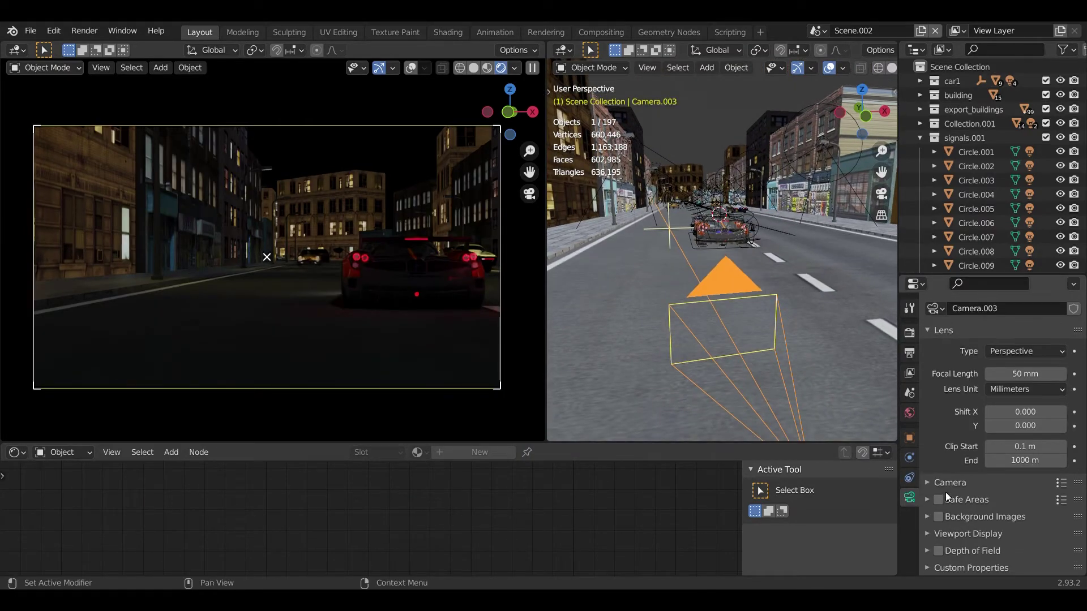
click(926, 551)
scroll(985, 501, down, 5)
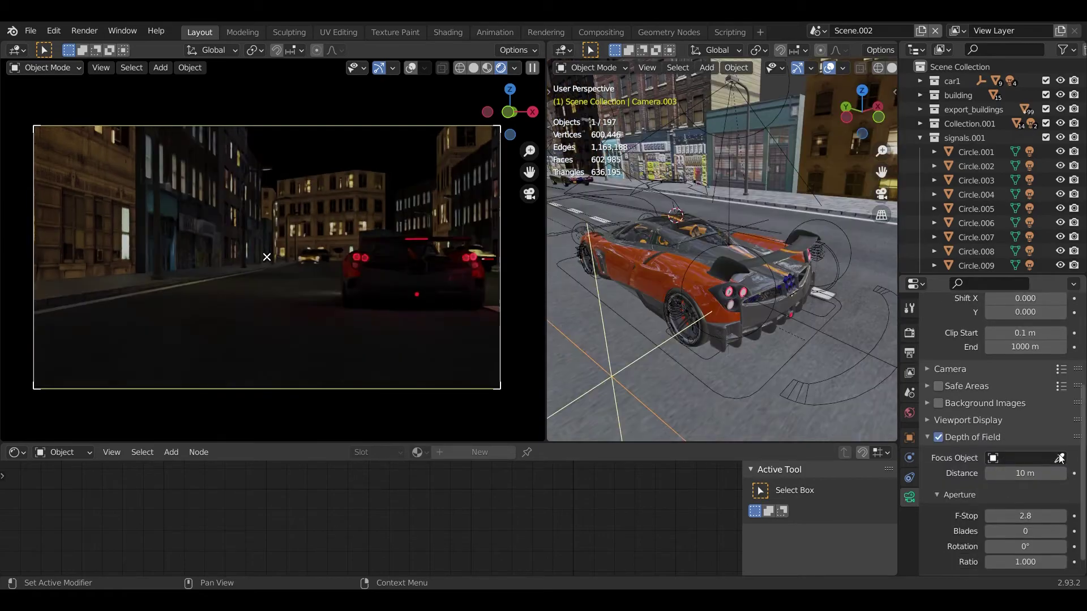
click(1060, 457)
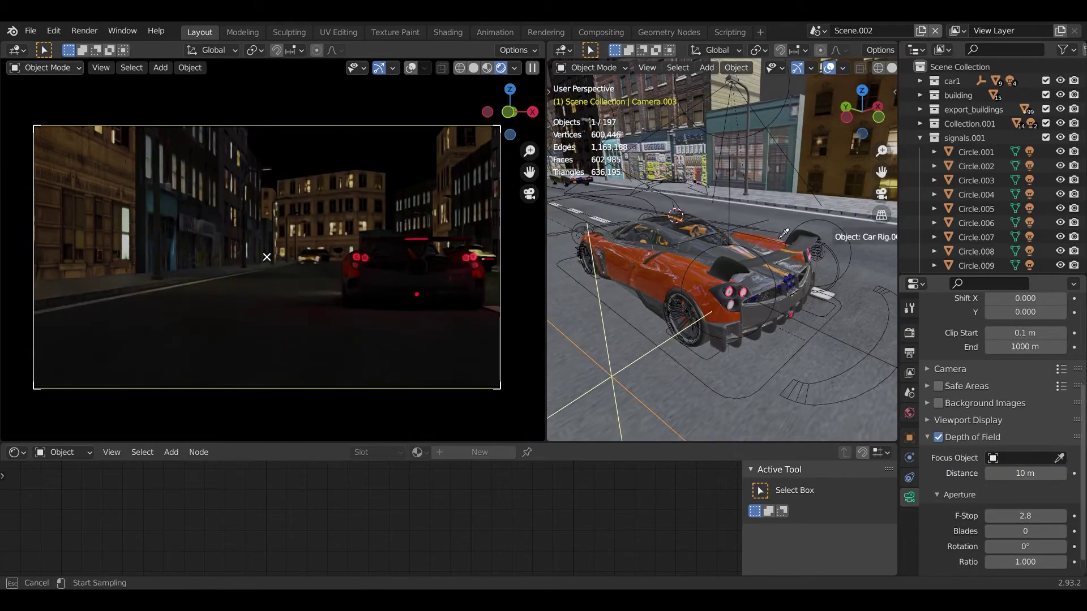
click(742, 207)
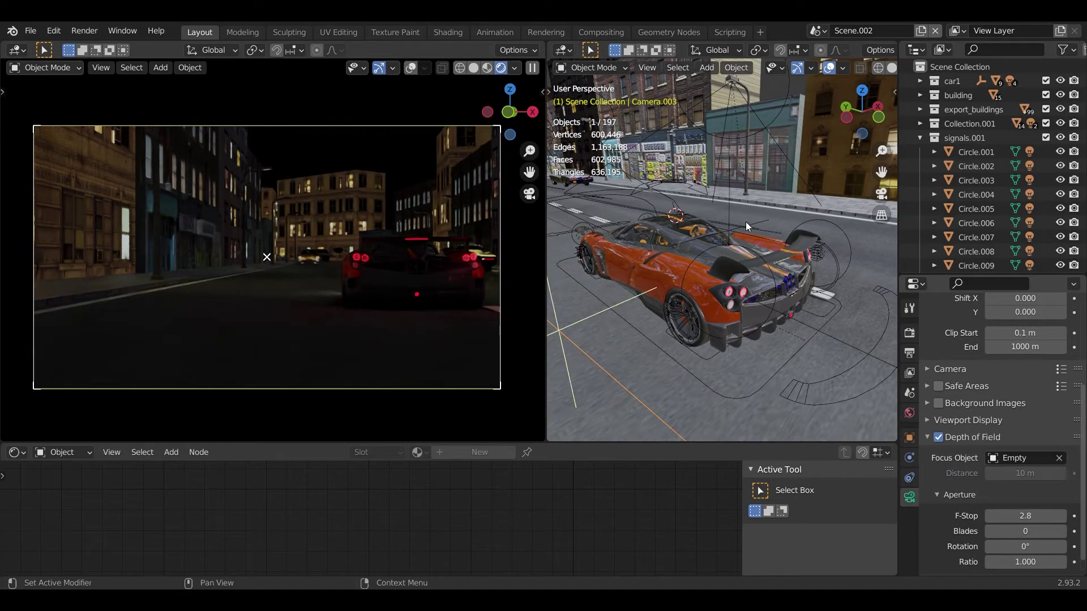
click(1031, 516)
text(1.5)
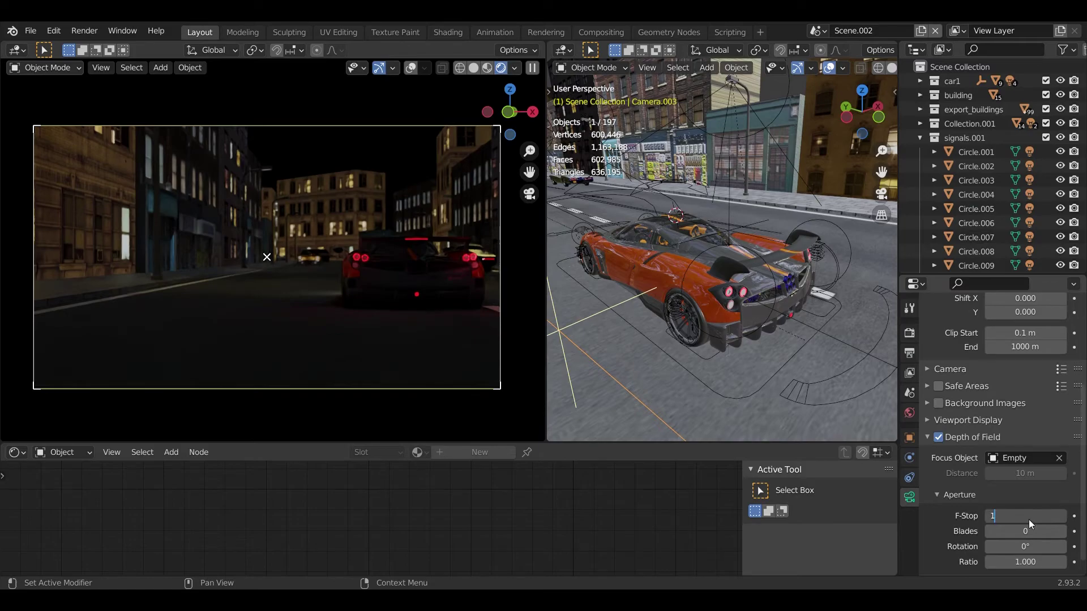
key(Return)
click(909, 333)
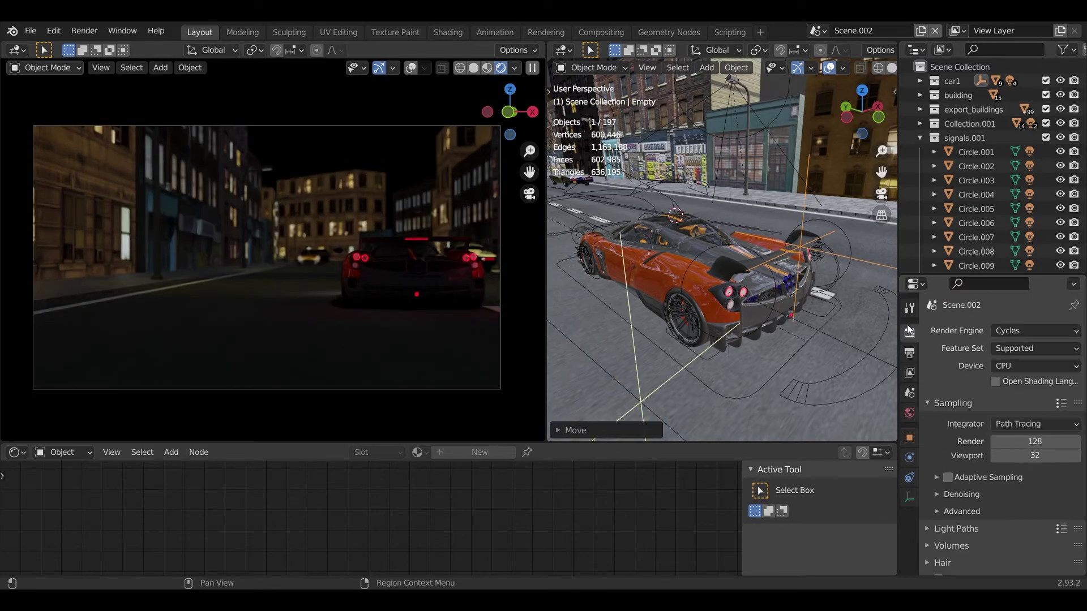
Step: Scroll the Render properties down toward the Motion Blur panel
scroll(989, 366, down, 5)
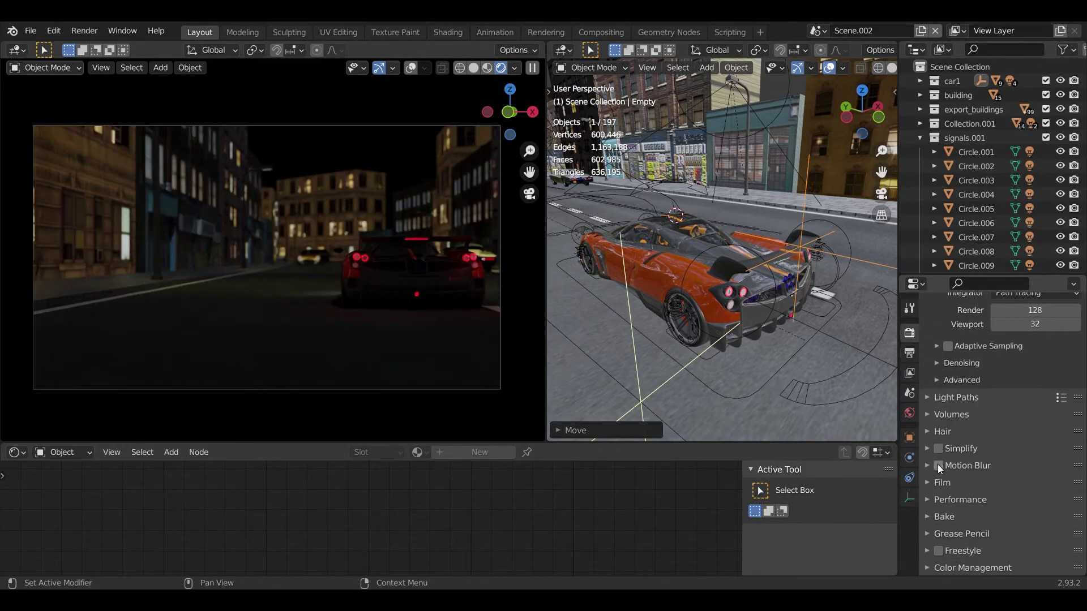